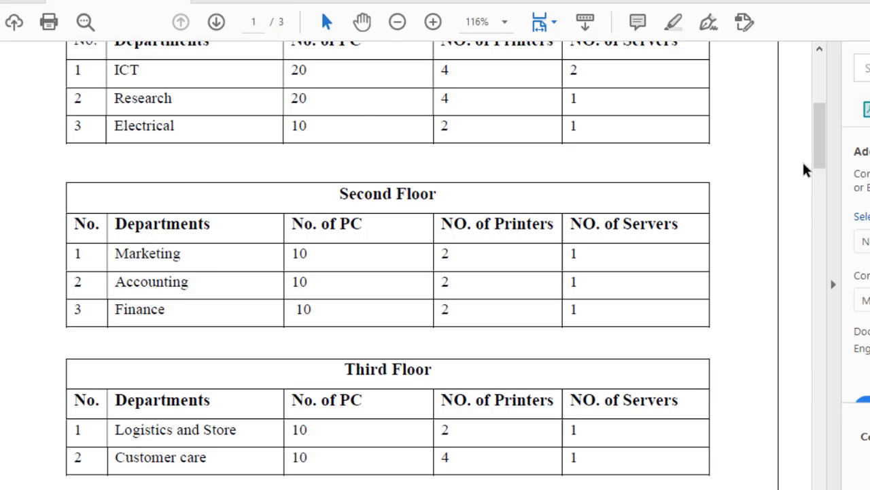
Step: Review the per-floor department device tables, and examine all three floors of the access layer in the network topology diagram
left_click_drag(822, 156, 820, 172)
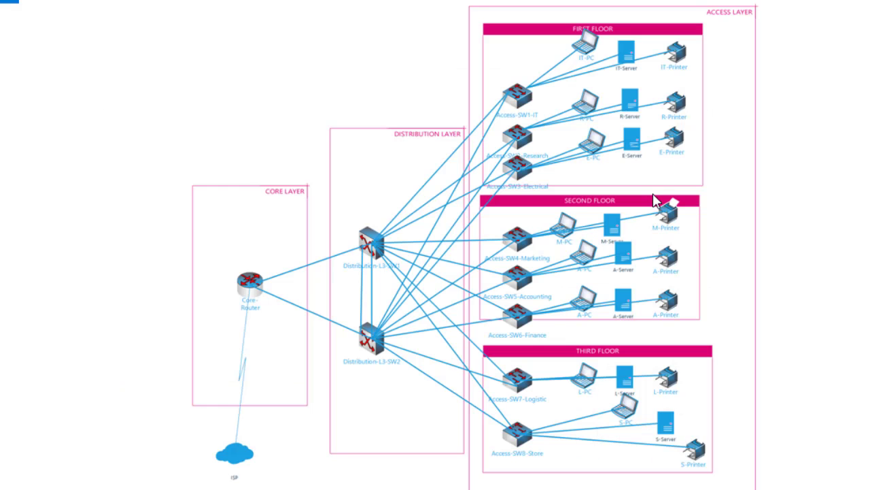
scroll(647, 196, "up", 3)
left_click_drag(607, 127, 442, 342)
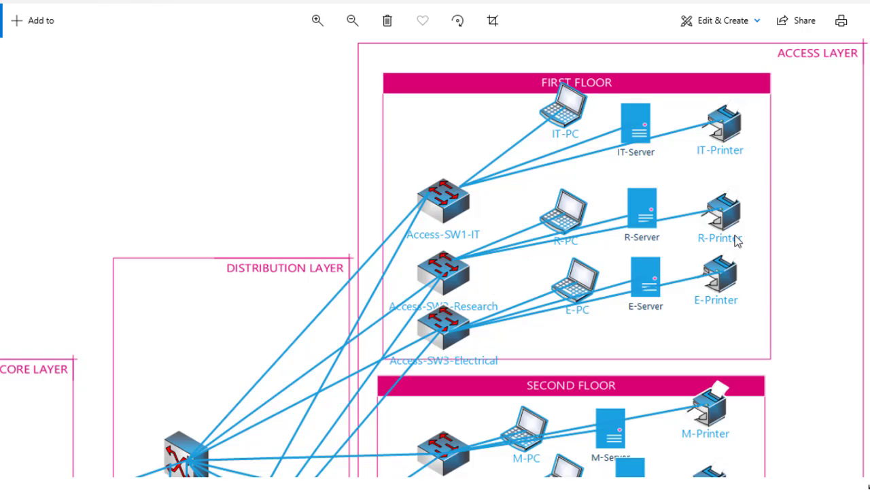
scroll(757, 284, "down", 5)
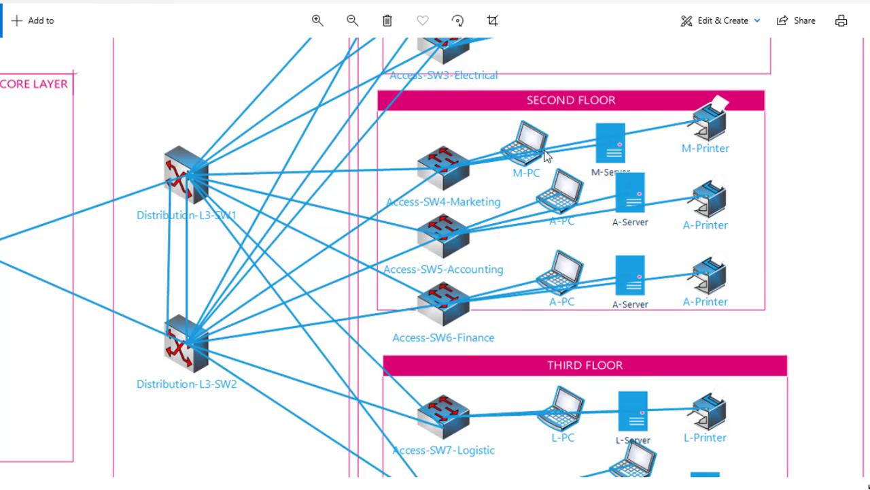
scroll(690, 300, "down", 5)
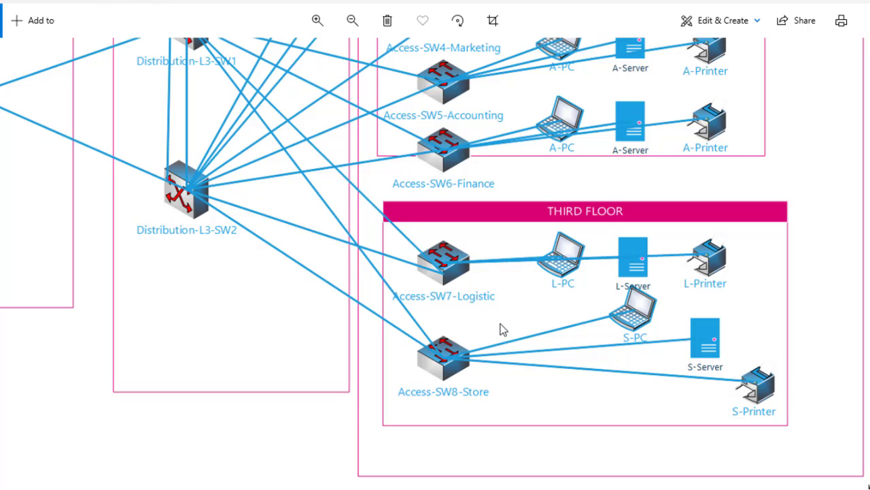
scroll(502, 329, "down", 5)
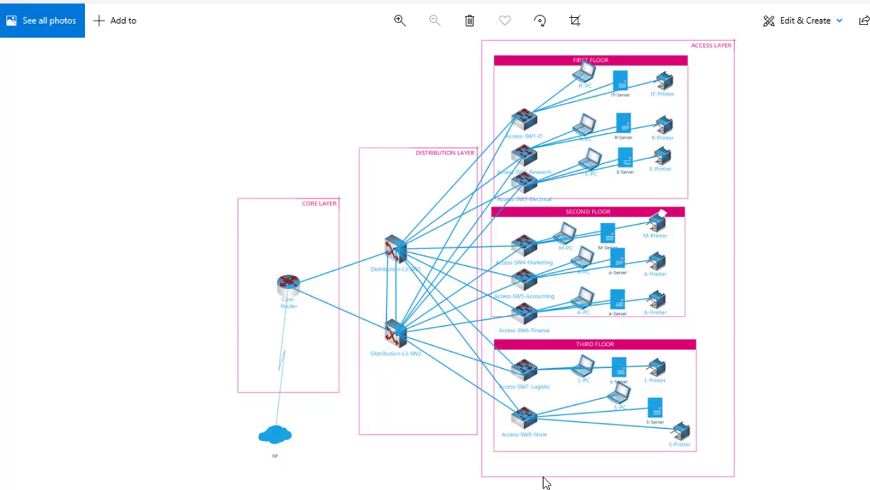
Step: Switch to Cisco Packet Tracer, place a 2911 router in the empty logical workspace and name it Core-Router
left_click(292, 489)
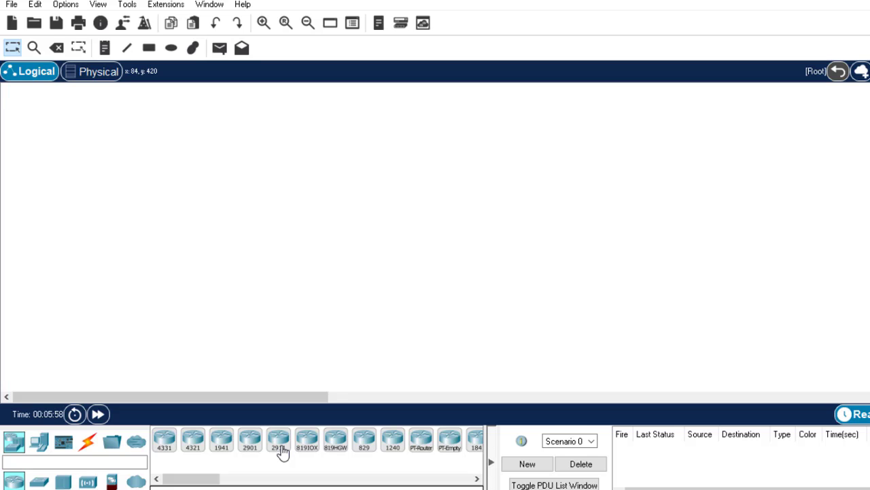
left_click_drag(280, 450, 237, 185)
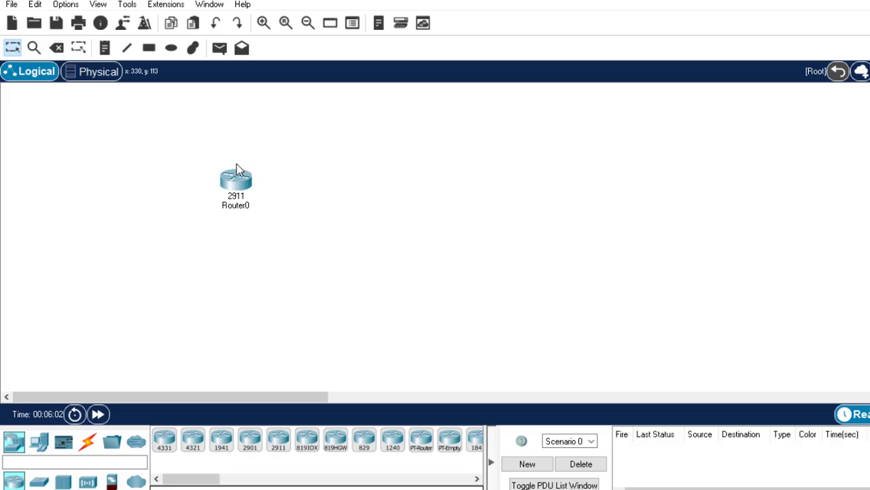
left_click(235, 206)
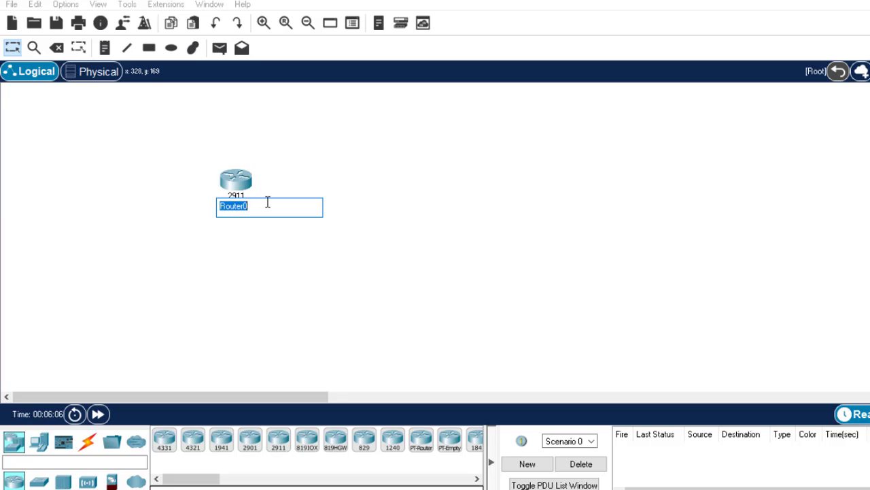
type("Core-Router")
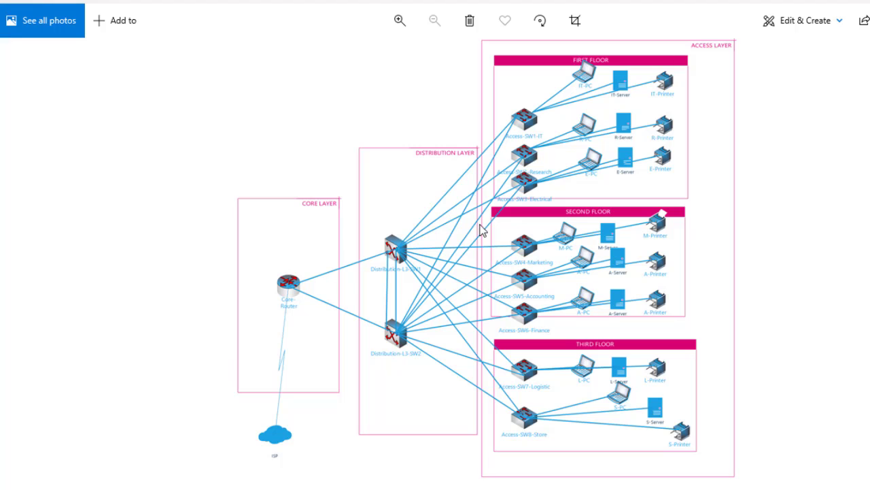
Step: Following the topology diagram's distribution layer, shift Core-Router outward and add a 3650-24PS multilayer switch with a 3560-24PS multilayer switch below it
scroll(279, 320, "up", 3)
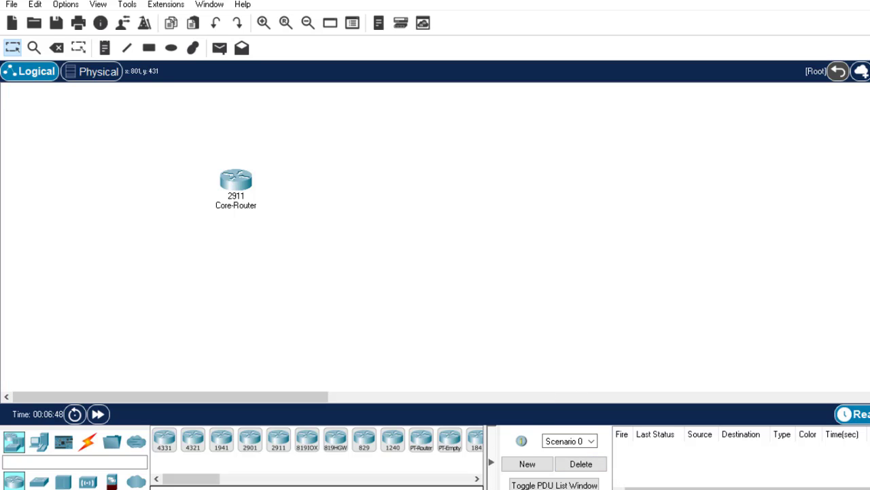
left_click(682, 489)
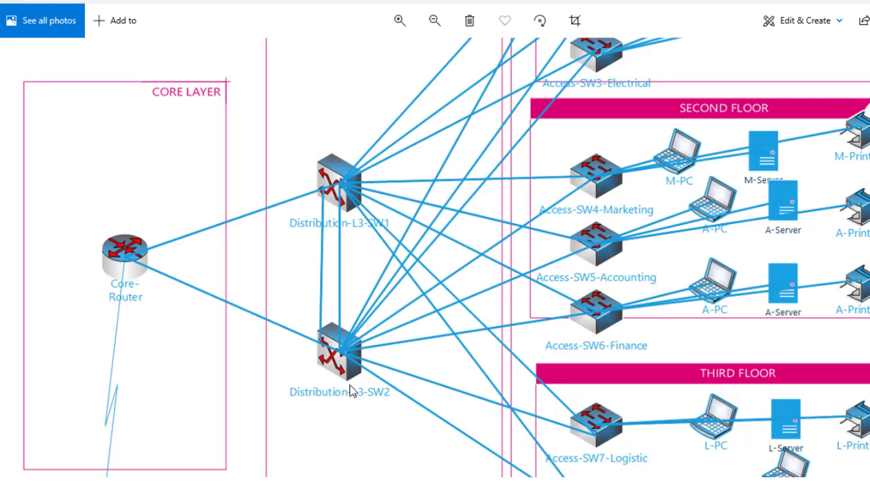
key("alt+Tab")
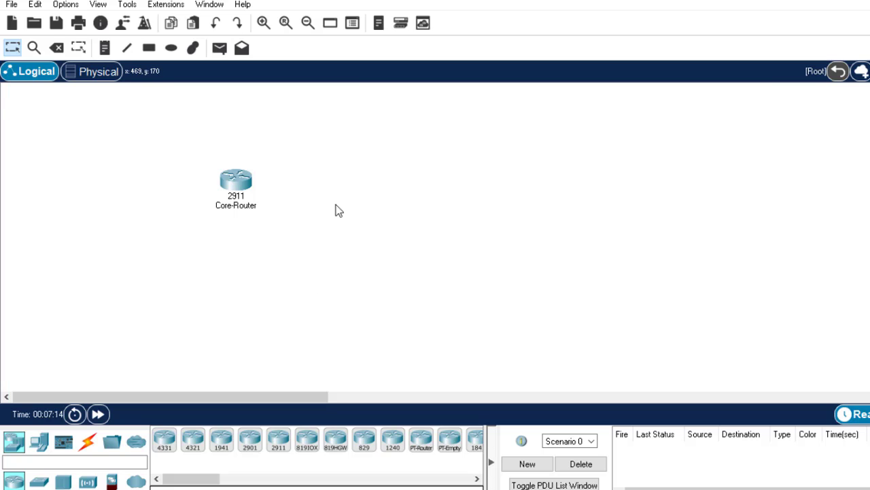
left_click_drag(242, 179, 209, 199)
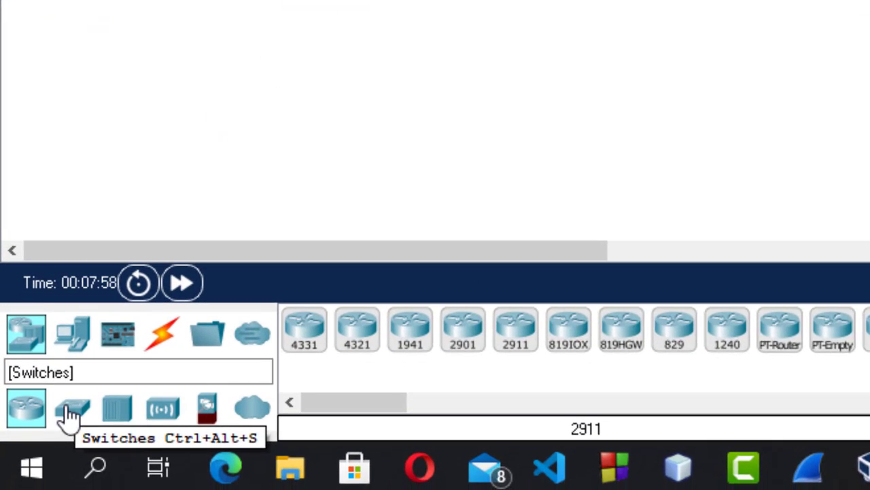
left_click(38, 481)
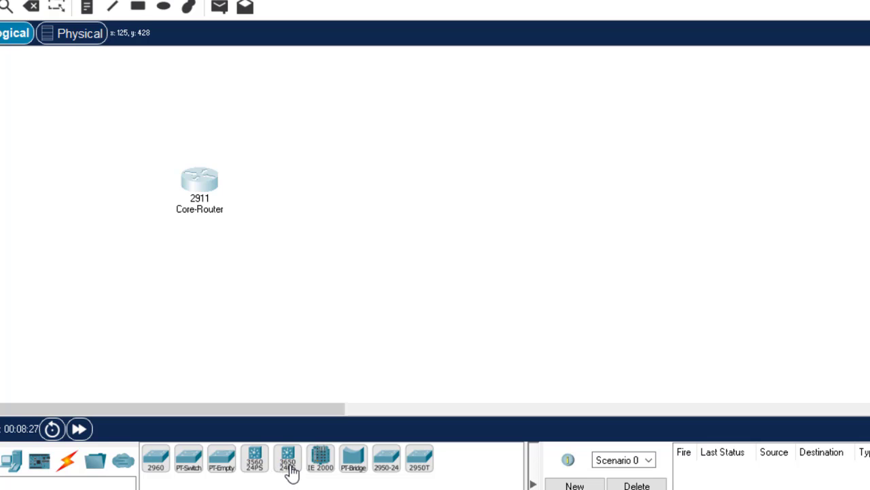
left_click_drag(288, 466, 414, 108)
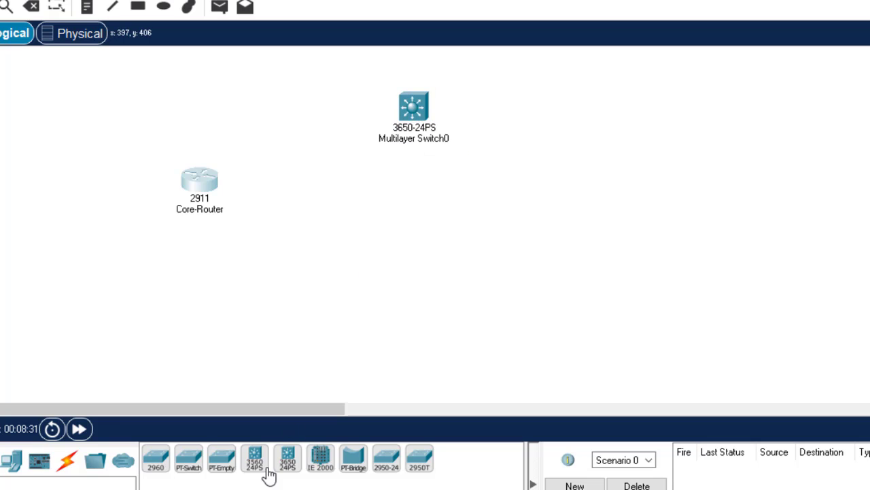
left_click_drag(256, 472, 406, 256)
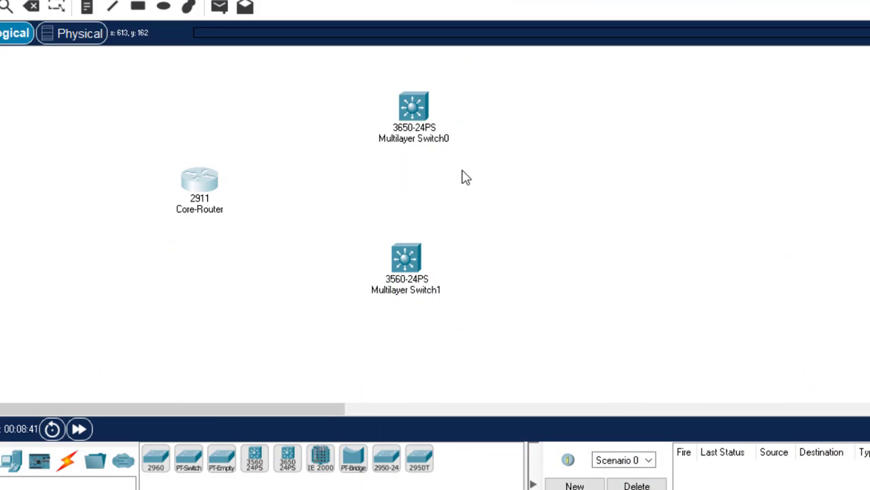
Step: Rename the 3650-24PS multilayer switch as Distribution-L3-SW1
double_click(423, 139)
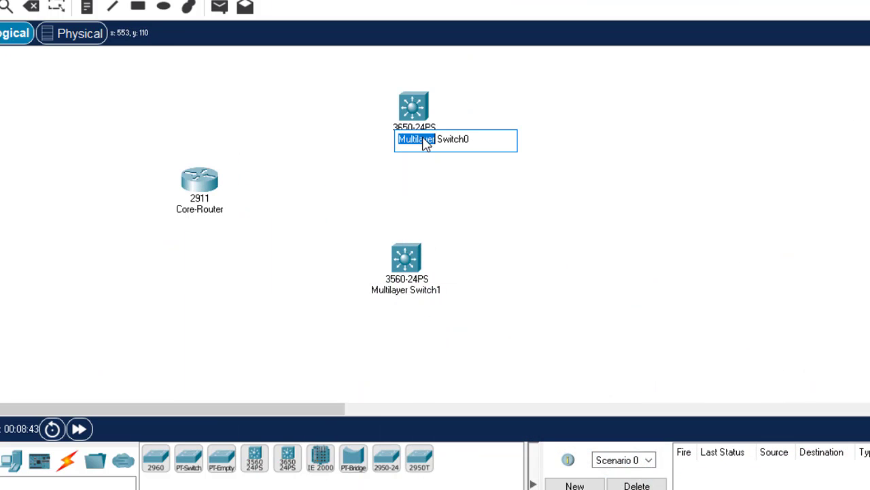
type("Distr")
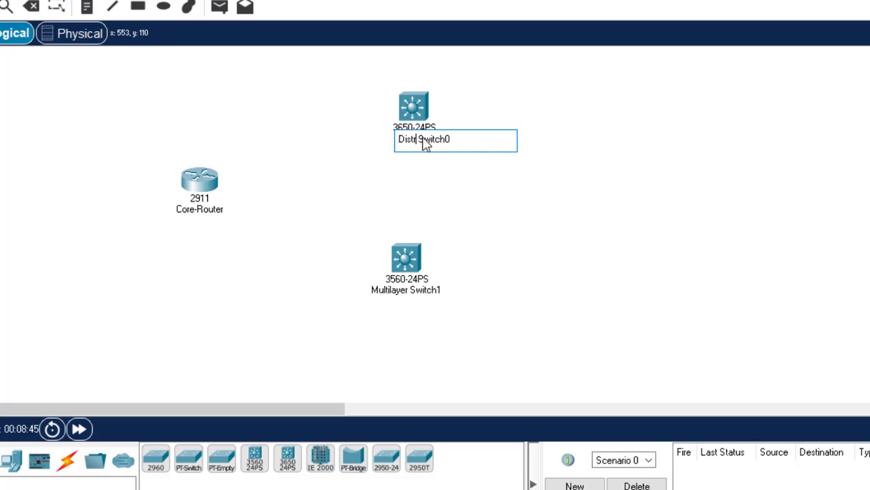
type("ibution")
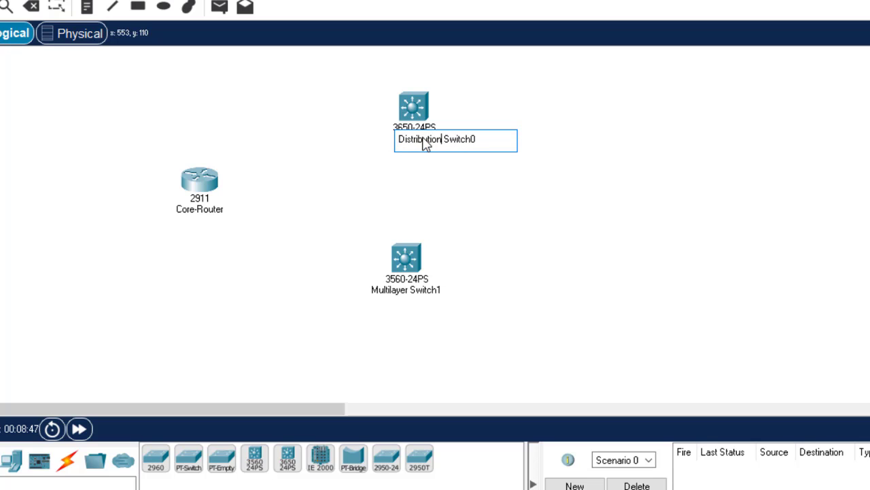
type(" -L3")
key("BackSpace")
type("3-SW1")
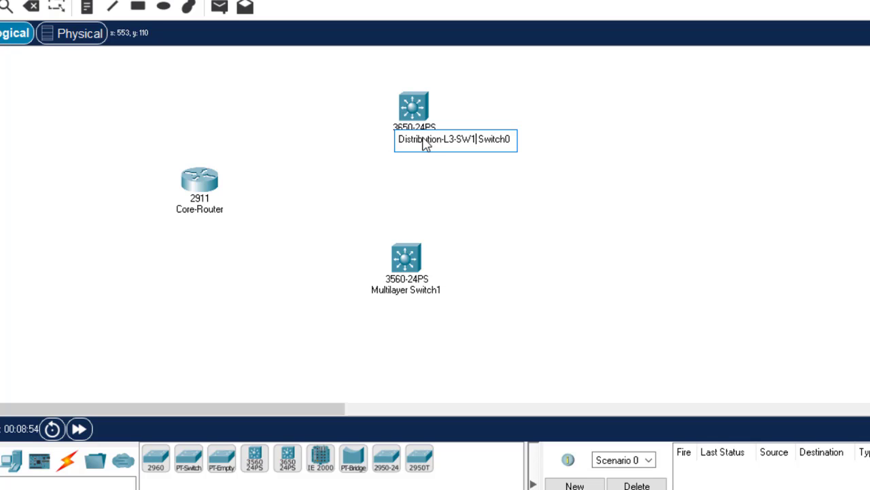
key("Delete")
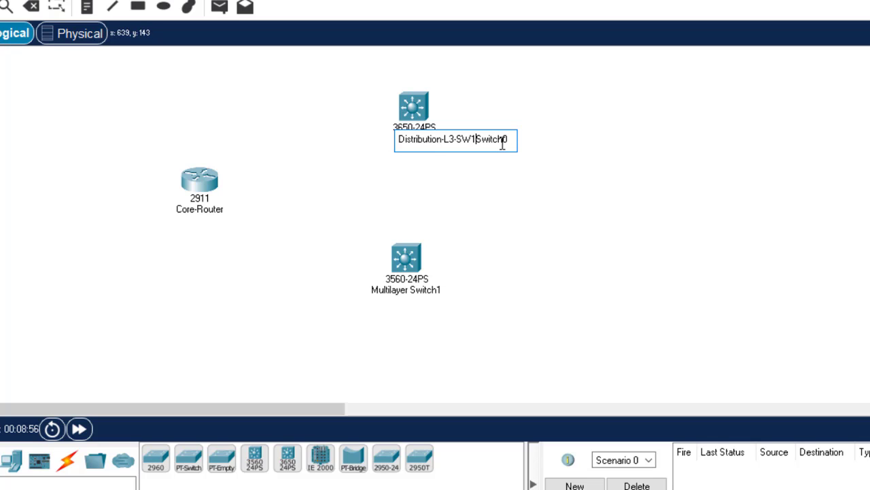
key("Delete")
key("Delete")
key("Delete")
key("Delete")
key("Delete")
key("Delete")
key("Delete")
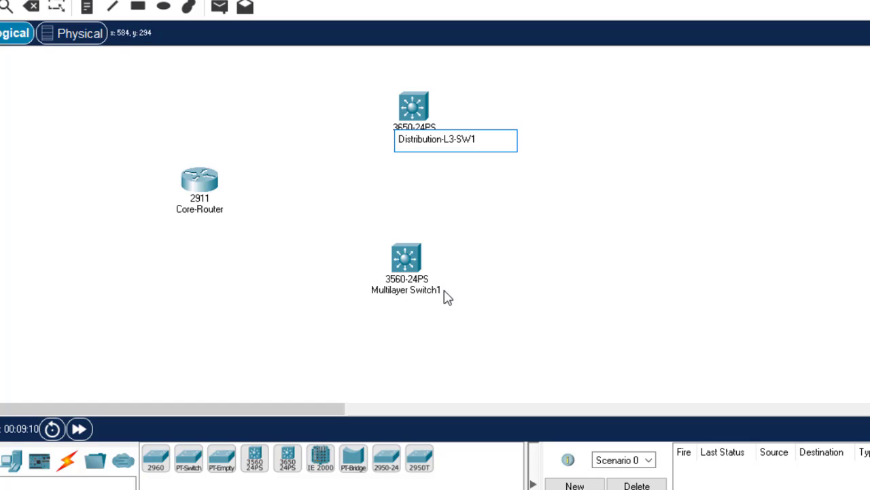
key("Return")
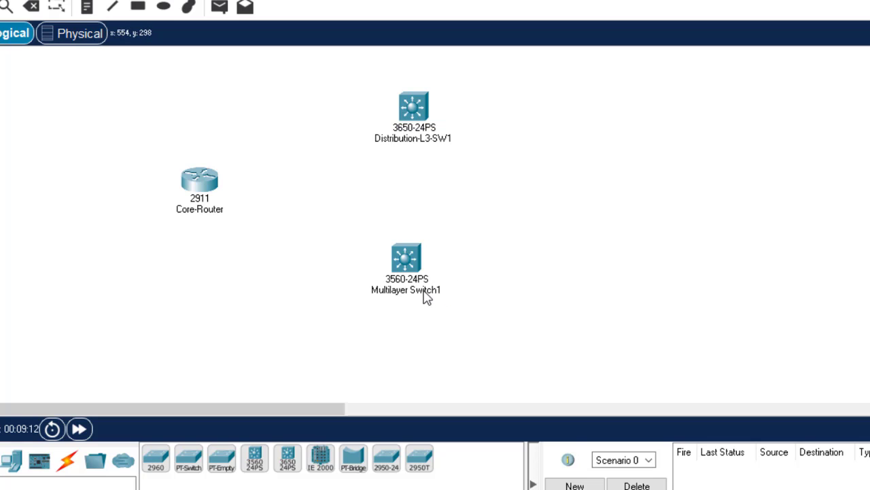
Step: Rename the 3560-24PS multilayer switch as Distribution-L3-SW2
double_click(422, 298)
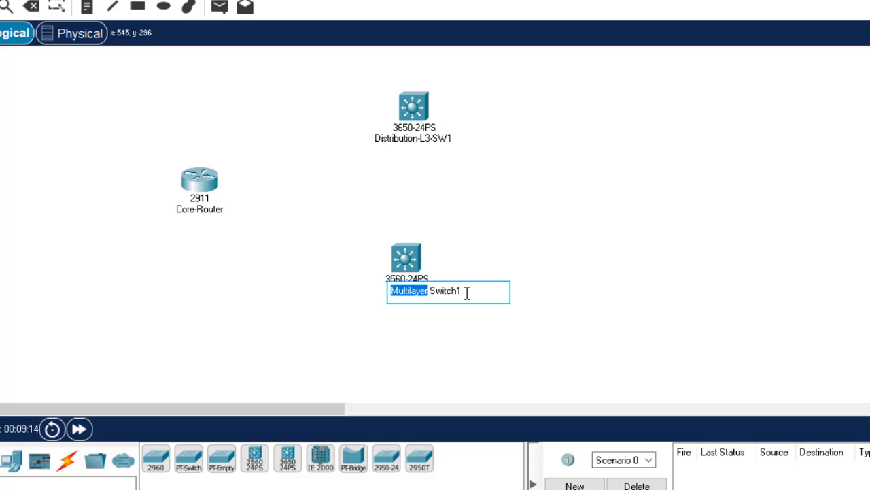
key("ctrl+a")
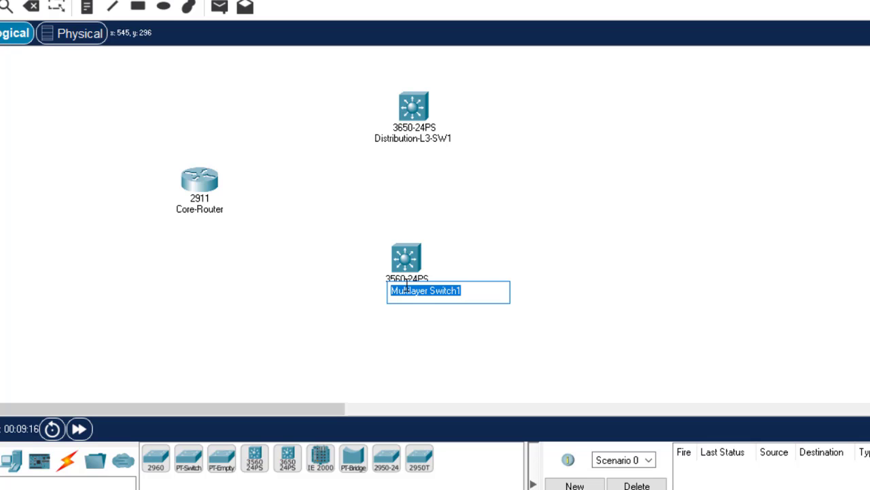
type("Distribution-L")
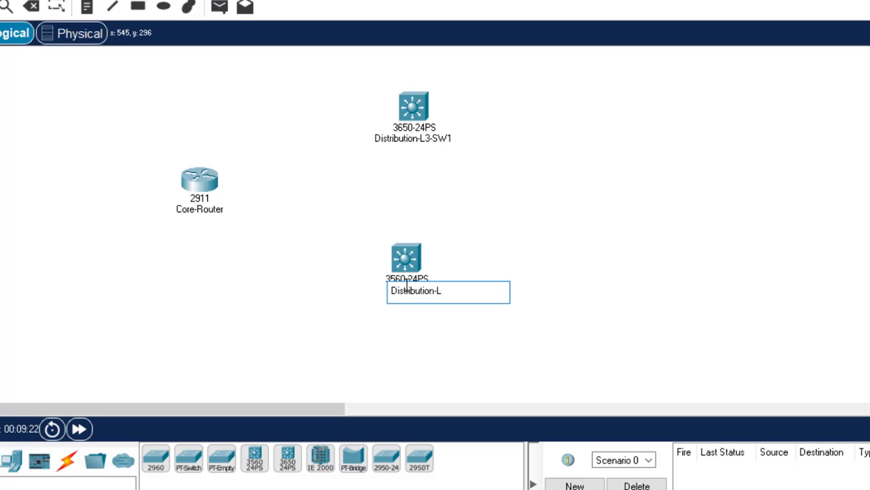
type("3-SW2")
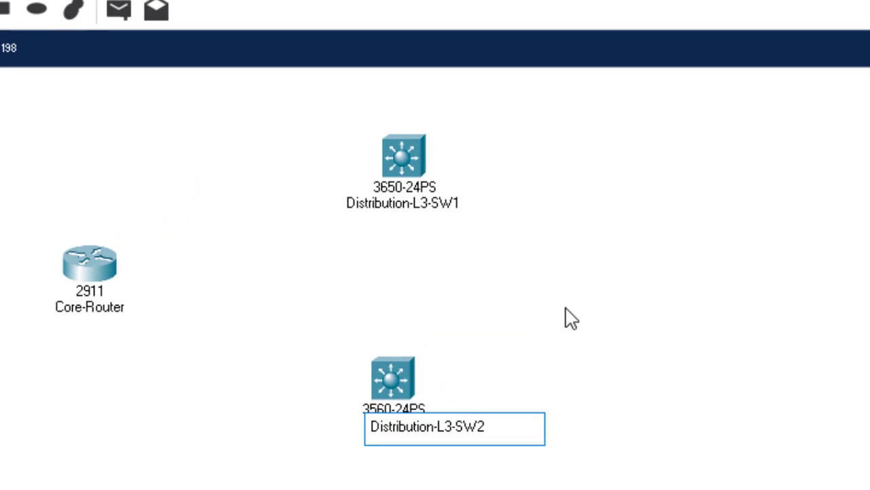
key("Return")
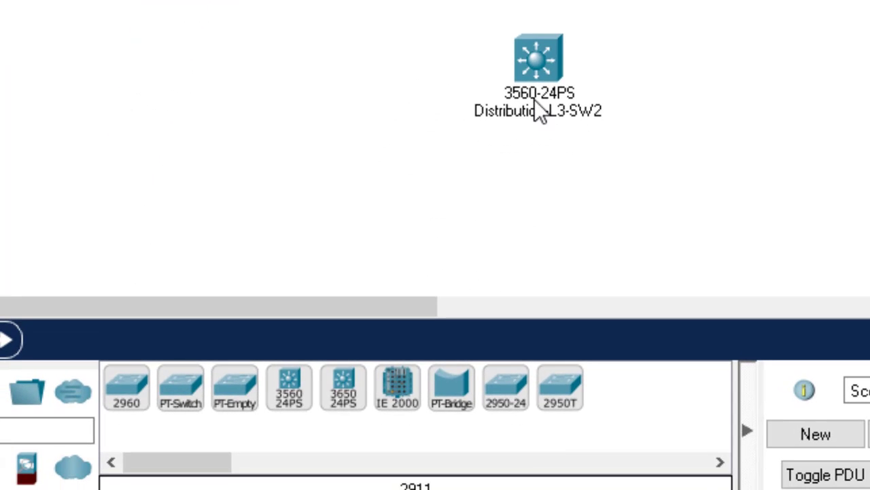
Step: Reposition both distribution switches one above the other and move Core-Router to a height roughly midway between them
left_click_drag(504, 166, 527, 244)
left_click_drag(576, 148, 590, 167)
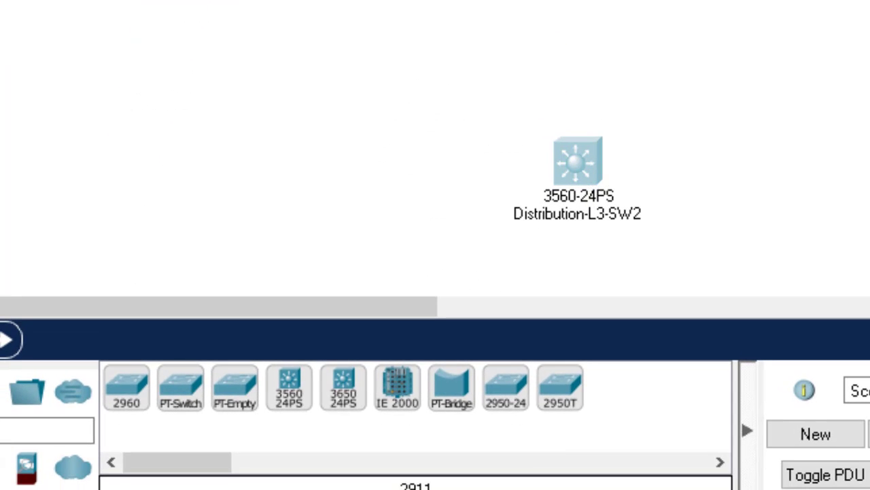
left_click_drag(497, 126, 487, 138)
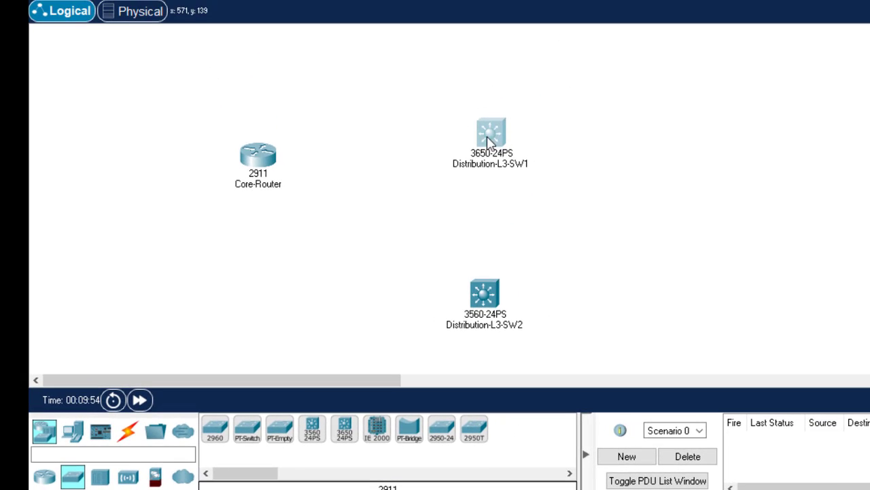
left_click_drag(251, 163, 272, 205)
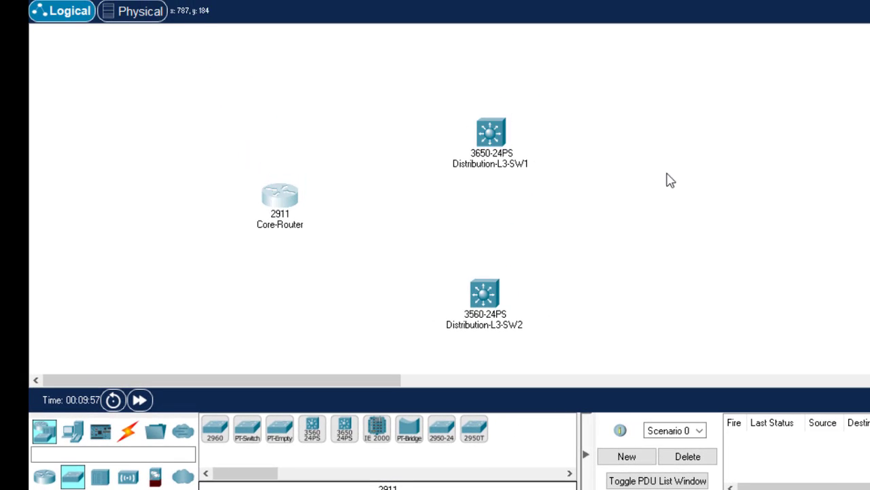
left_click(674, 198)
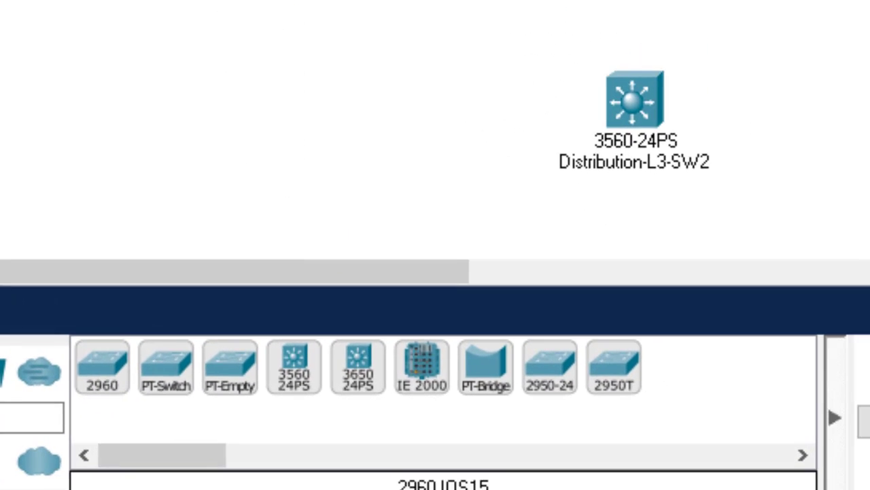
Step: Add three 2960-24TT access switches beyond the distribution switches and stack them closely in a vertical column
left_click_drag(102, 367, 638, 42)
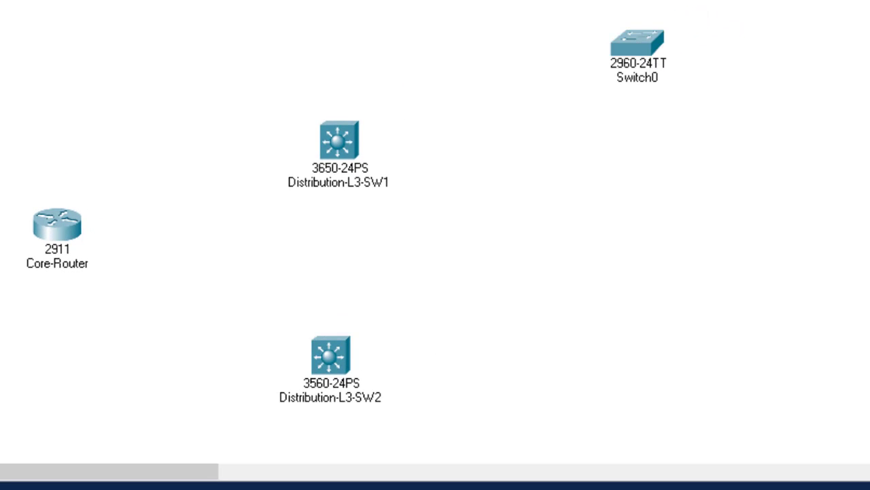
left_click_drag(557, 486, 642, 143)
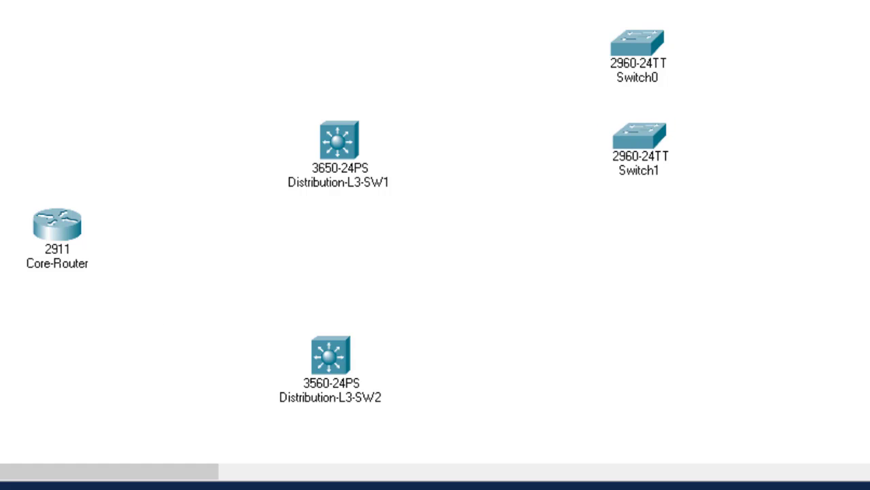
left_click_drag(557, 487, 655, 222)
left_click_drag(646, 143, 648, 104)
left_click_drag(647, 218, 638, 169)
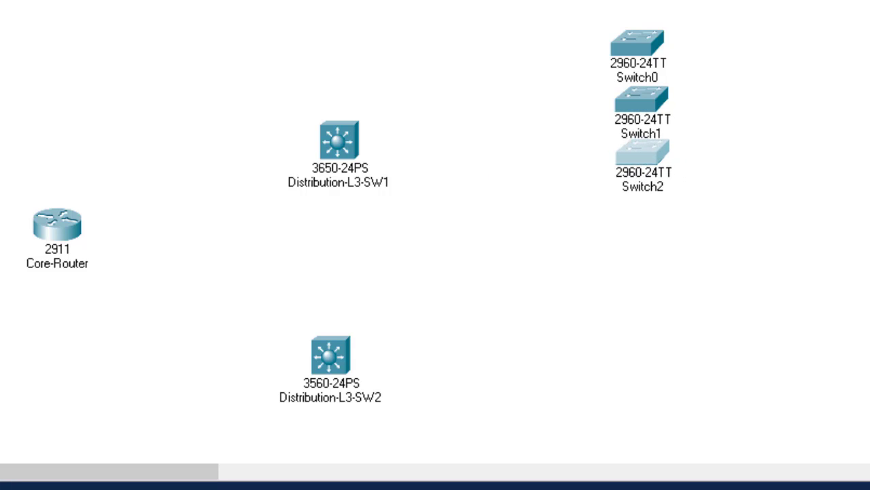
Step: Add three more 2960-24TT access switches below the first three and stack them as a second group in the same column
left_click(37, 423)
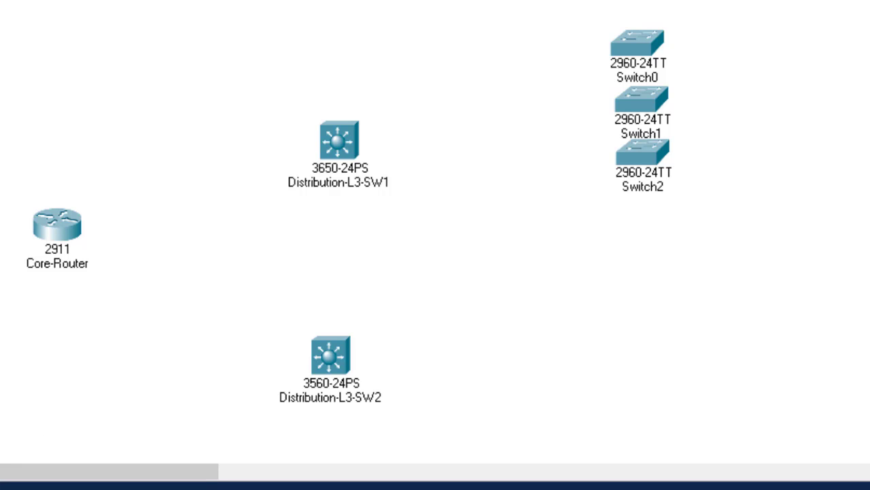
left_click_drag(795, 221, 645, 275)
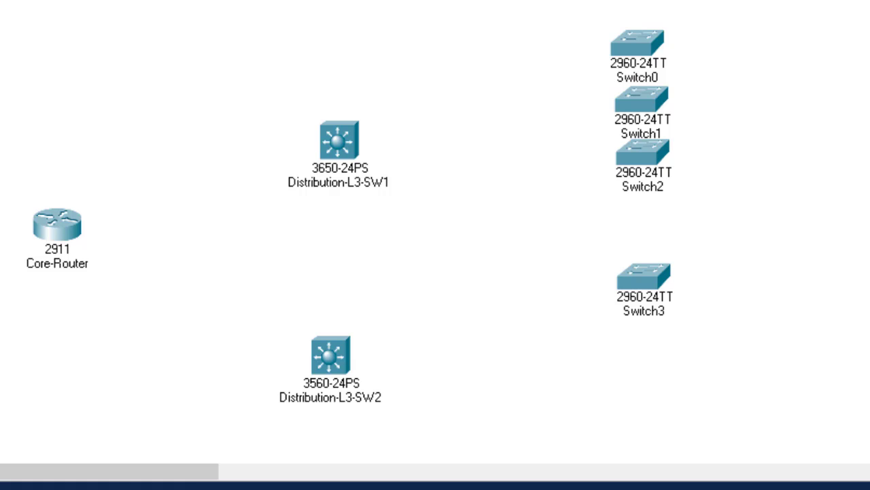
left_click_drag(690, 326, 663, 365)
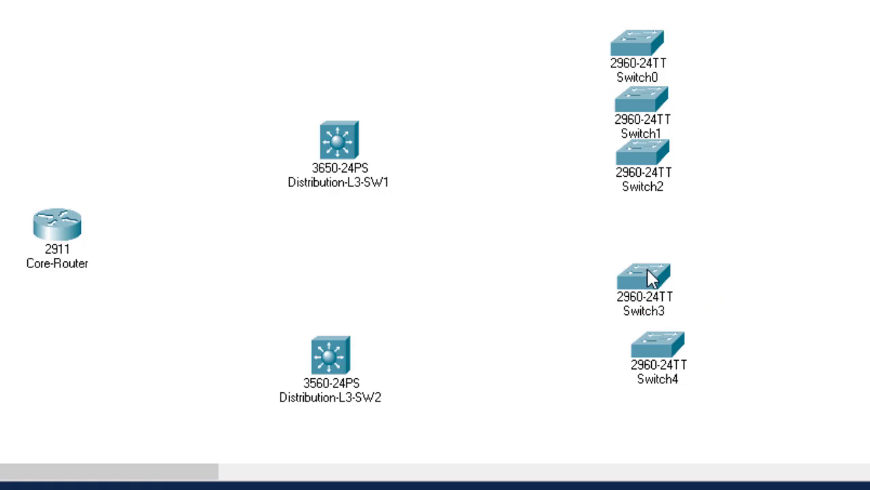
left_click_drag(647, 268, 647, 235)
left_click_drag(650, 335, 637, 306)
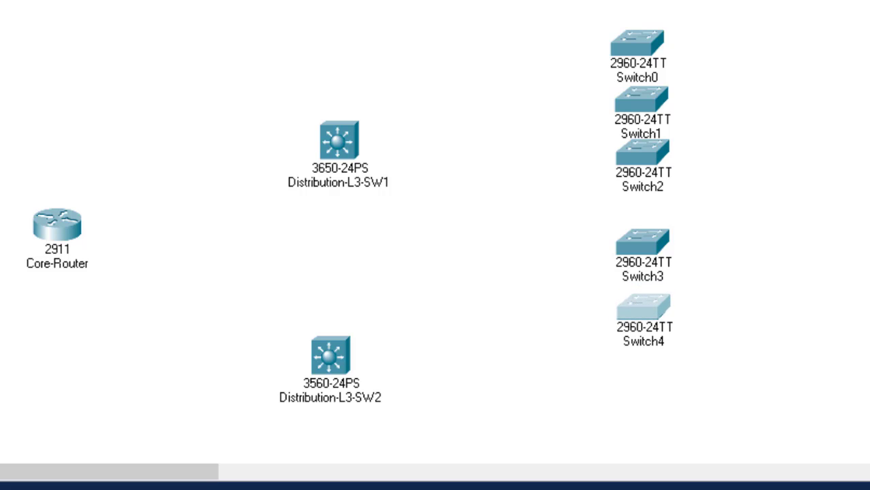
left_click_drag(605, 381, 651, 360)
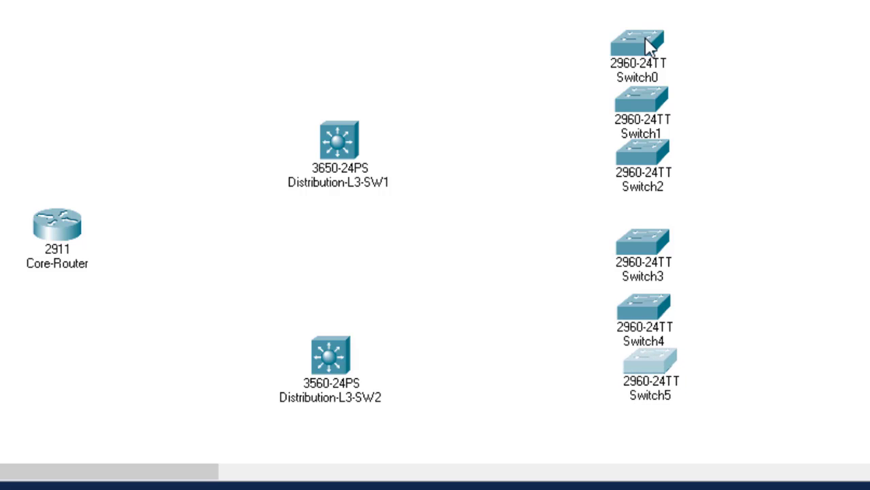
Step: Adjust the positions of Switch0 and Switch1 to space them out above Switch2
left_click_drag(652, 42, 642, 10)
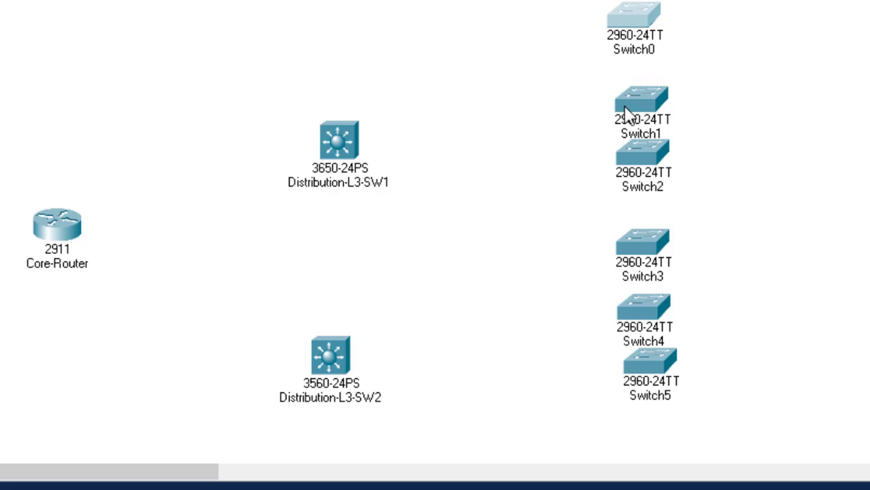
left_click_drag(626, 110, 651, 101)
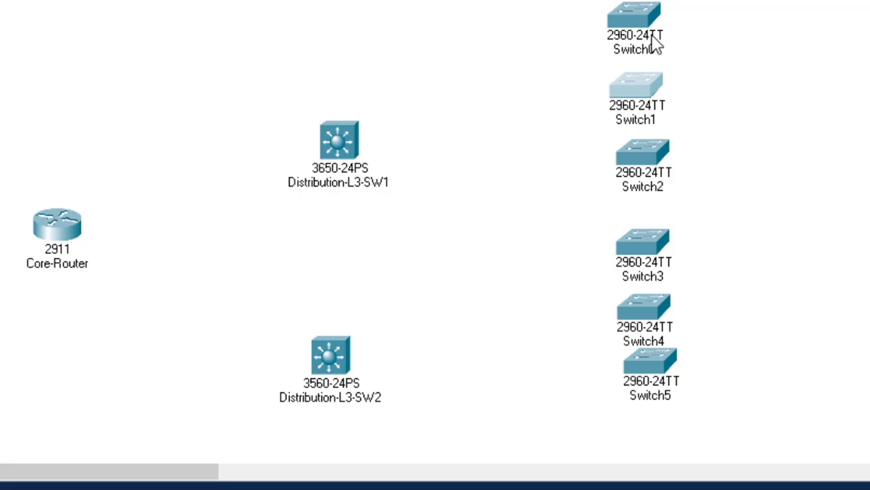
left_click_drag(651, 15, 637, 37)
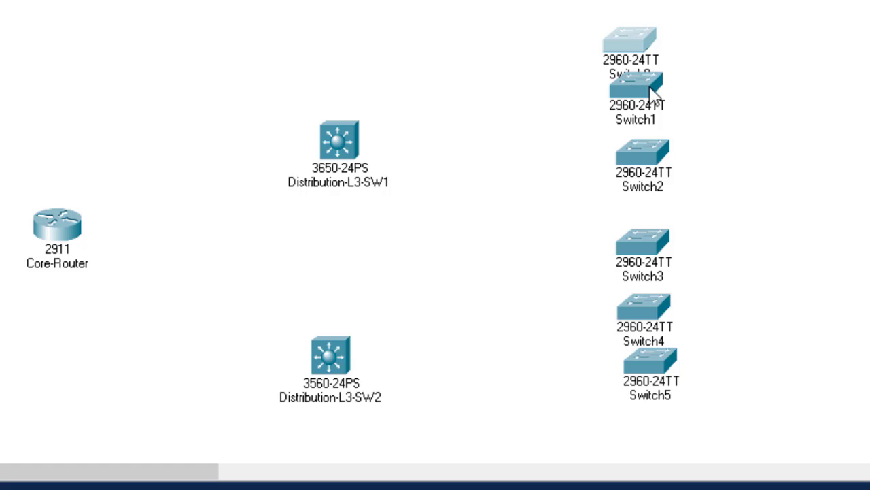
left_click_drag(648, 86, 649, 97)
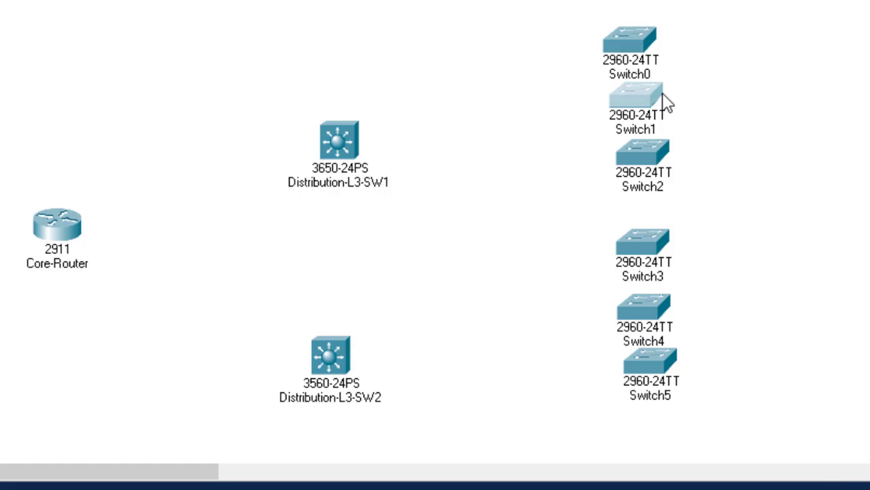
left_click(665, 102)
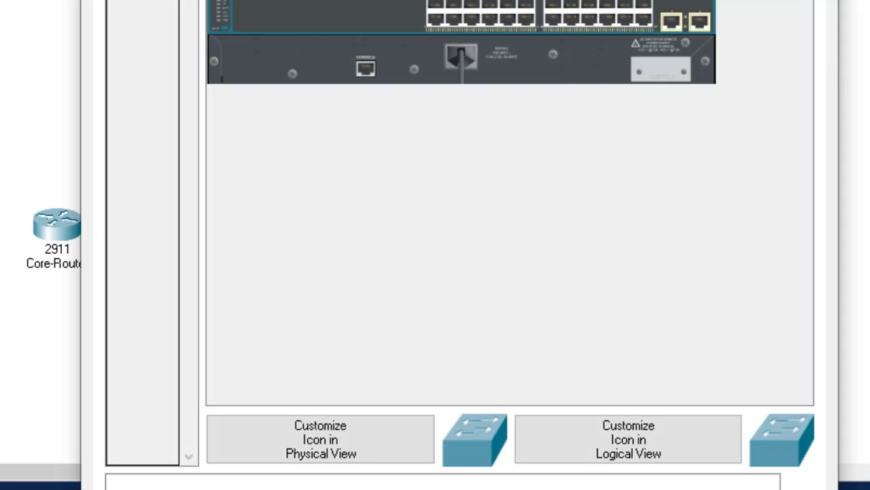
key("alt+F4")
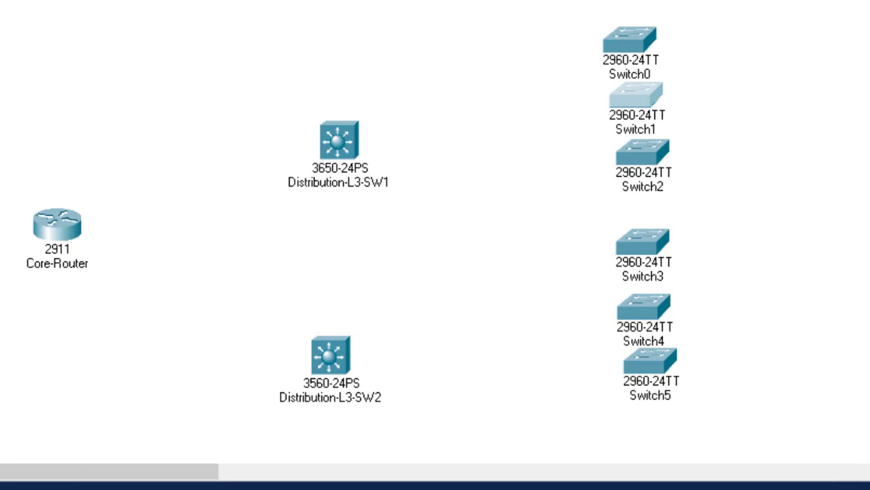
Step: Add two more 2960-24TT access switches below Switch5, one above the other, as a third group in the column
scroll(118, 334, "down", 5)
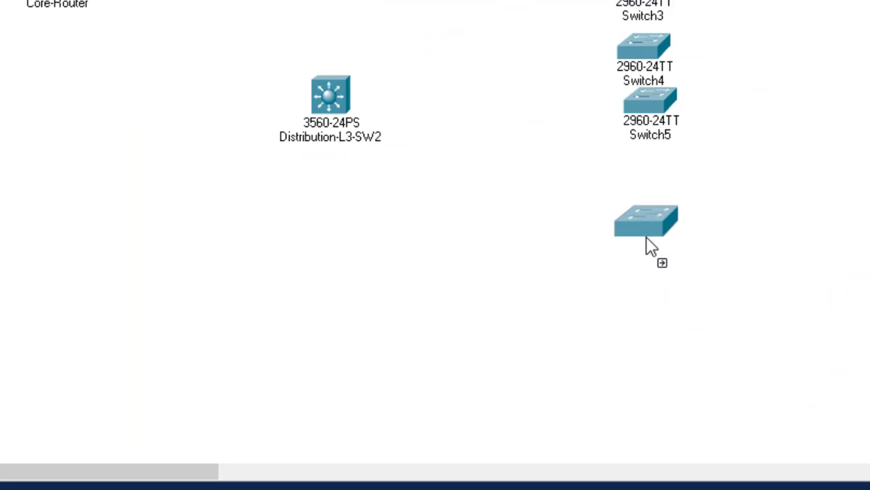
left_click(646, 239)
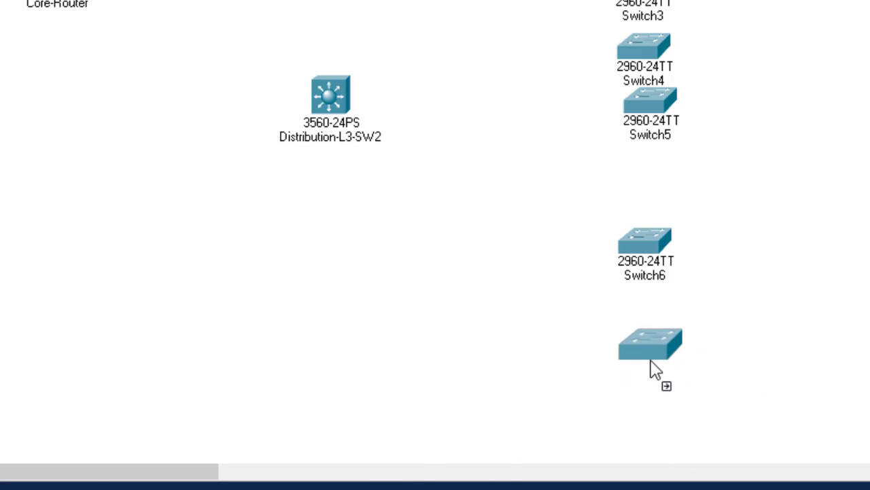
left_click(648, 366)
left_click_drag(658, 252, 653, 219)
left_click_drag(649, 371, 649, 302)
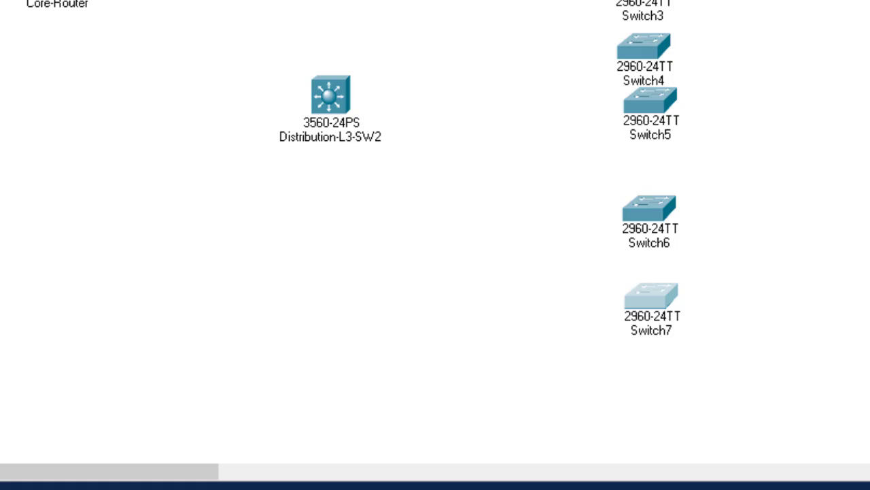
Step: Shift Switch0, Switch1 and Switch2 to line up better with the rest of the access switch column
scroll(435, 231, "up", 5)
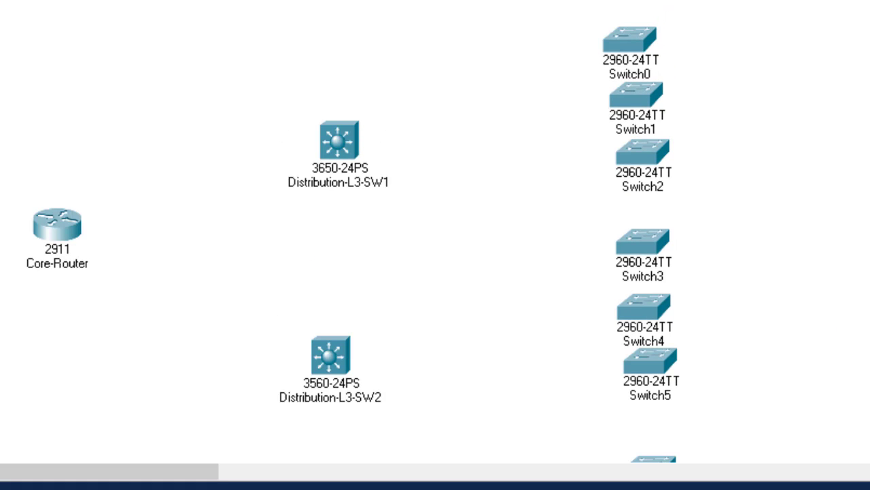
left_click_drag(629, 44, 645, 36)
left_click_drag(636, 86, 651, 99)
left_click_drag(633, 168, 650, 171)
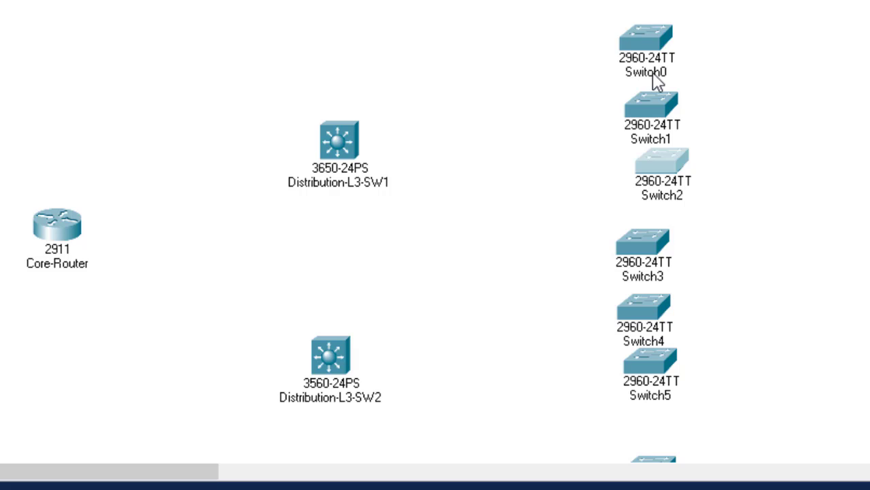
Step: Rename Switch0 as IT-Dept
left_click(651, 76)
key("BackSpace")
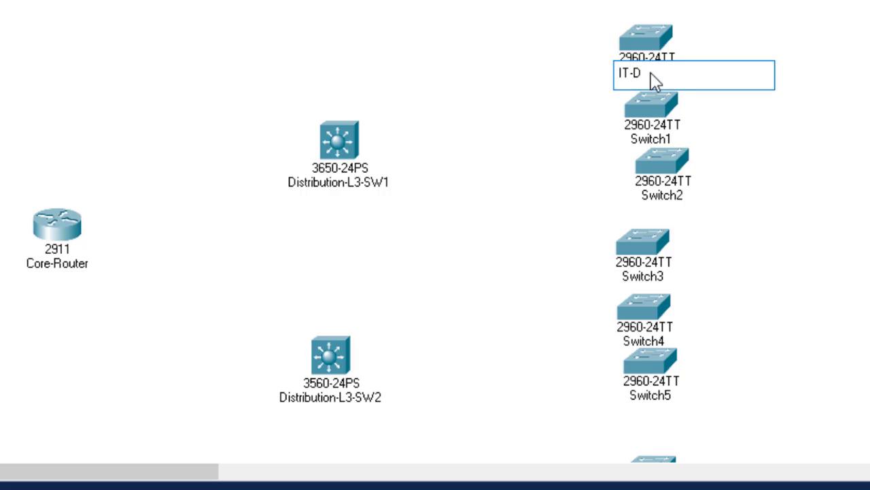
type("IT-Dept")
left_click(756, 487)
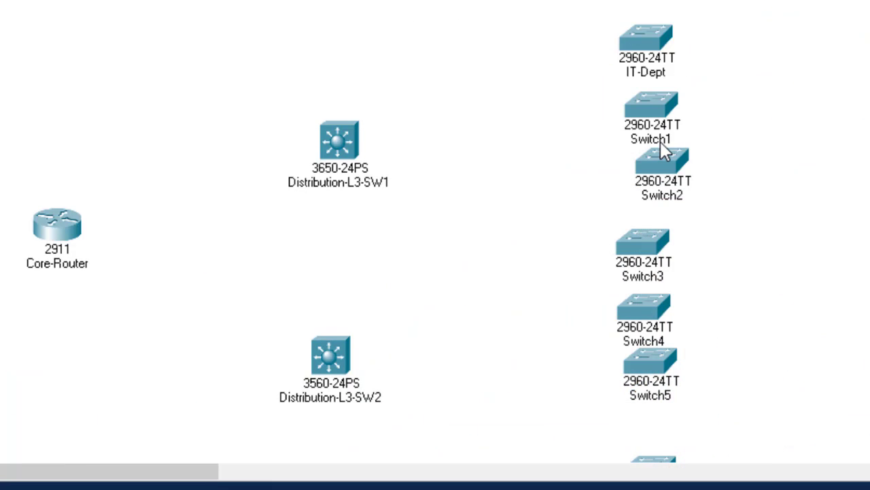
Step: Rename Switch1 as Research-Dept and Switch2 as Electrical-Dept
left_click(659, 146)
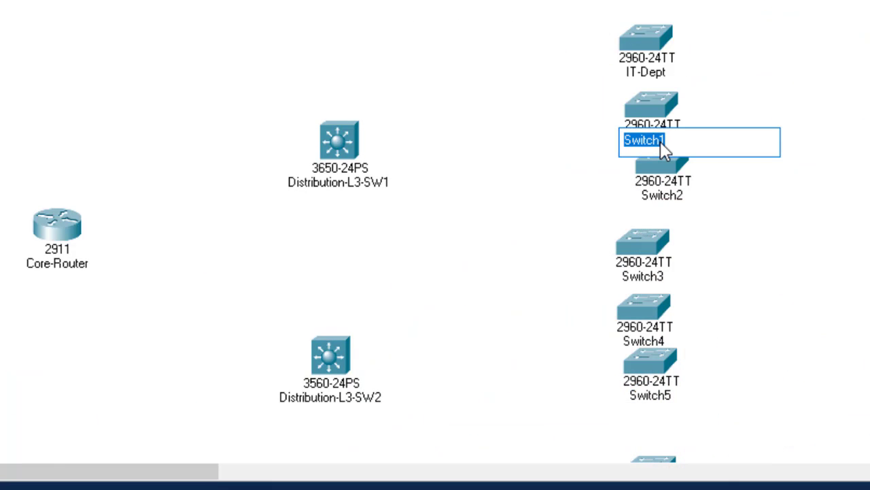
type("Research-Dept")
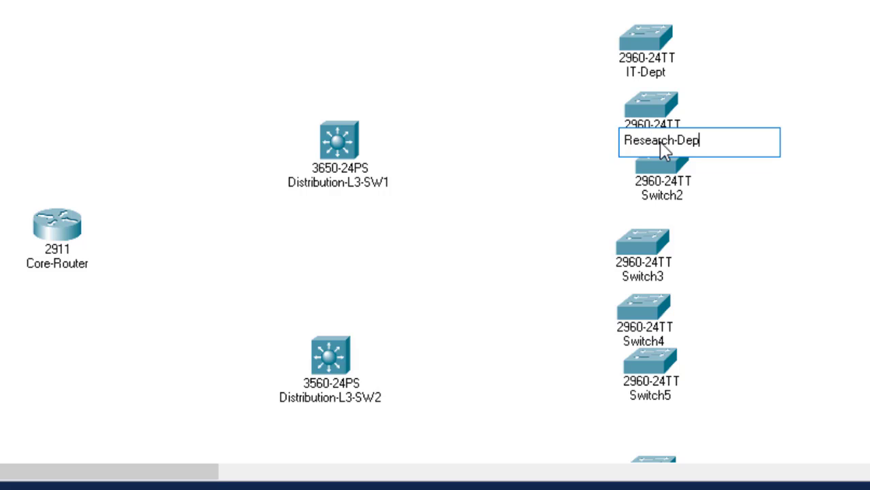
left_click(680, 196)
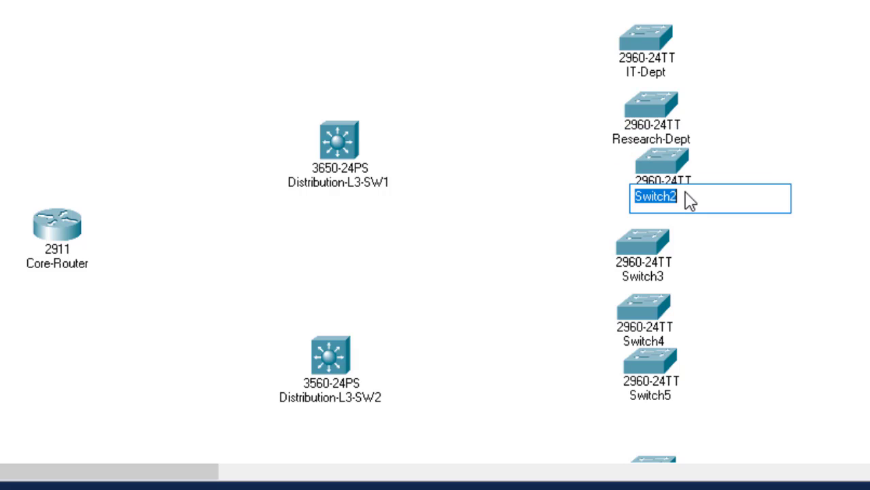
type("Elec")
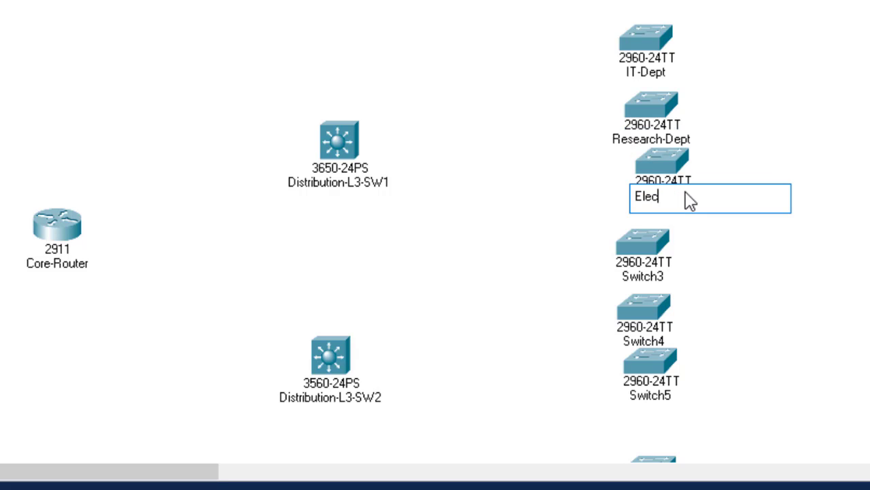
type("trical-Dept")
left_click(844, 254)
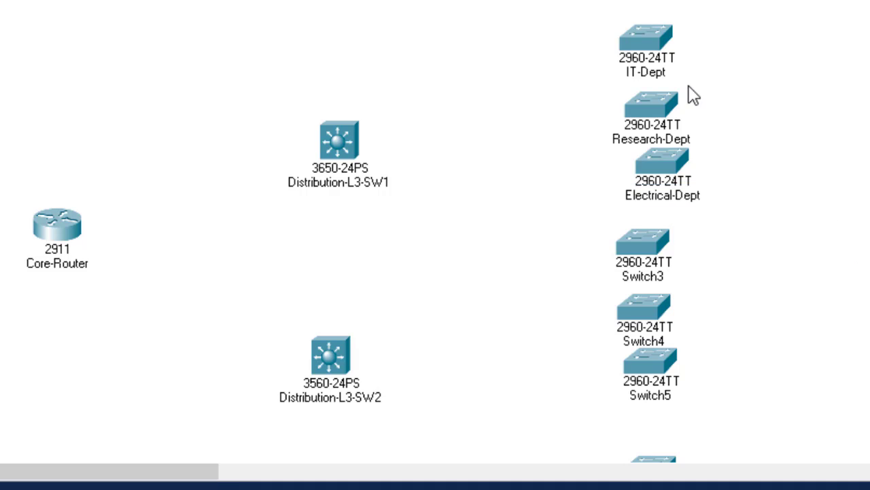
Step: Even out the access column by nudging Research-Dept, Electrical-Dept, Switch3, Switch4 and Switch5 into line, leaving room for their labels
left_click_drag(663, 111, 660, 107)
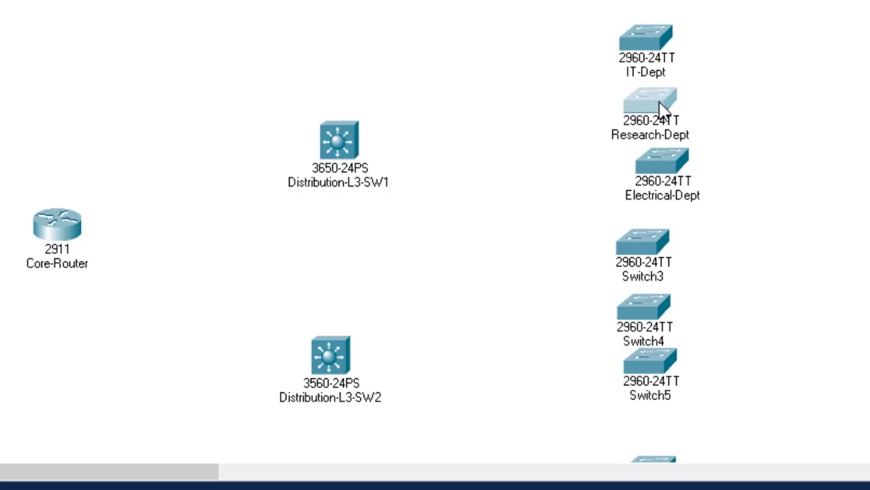
left_click_drag(678, 165, 670, 170)
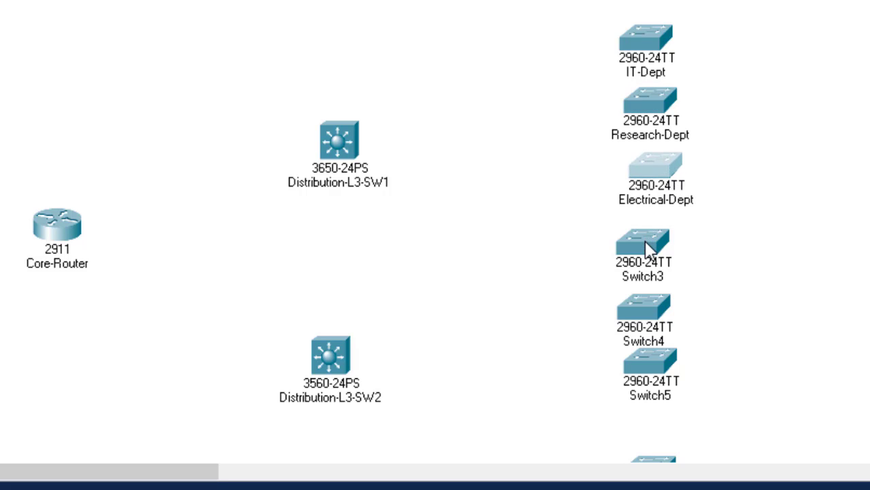
left_click_drag(651, 243, 657, 252)
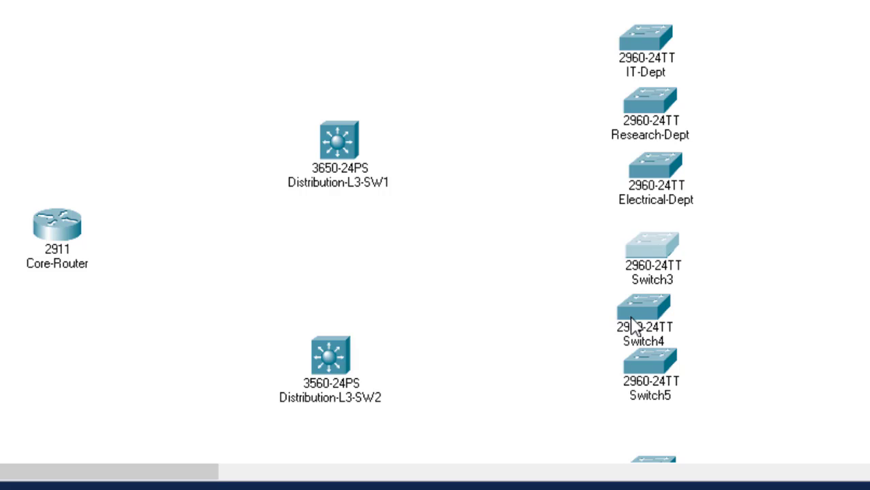
left_click_drag(636, 321, 649, 324)
left_click_drag(647, 371, 662, 375)
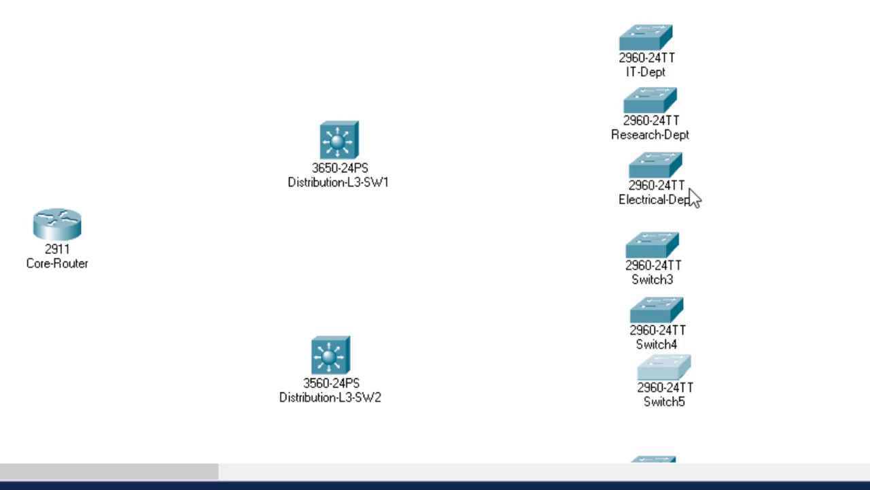
Step: Rename Switch3 as Marketing-Dept
left_click(648, 280)
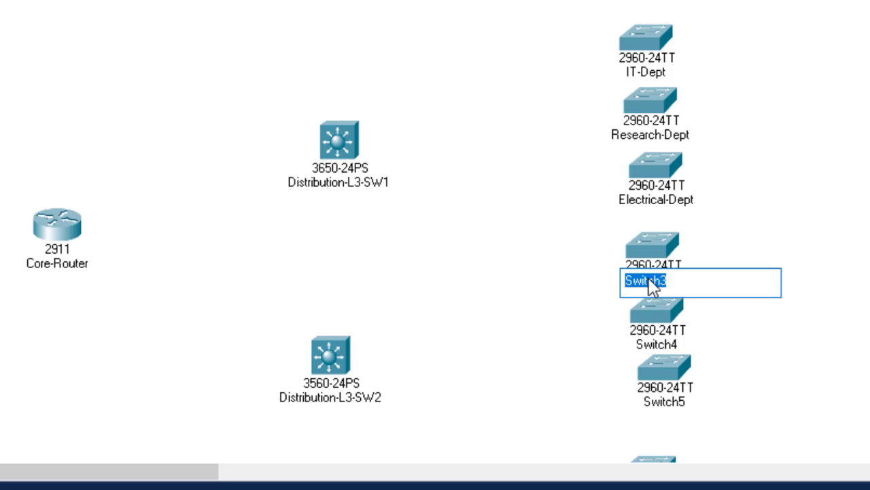
type("Marketring")
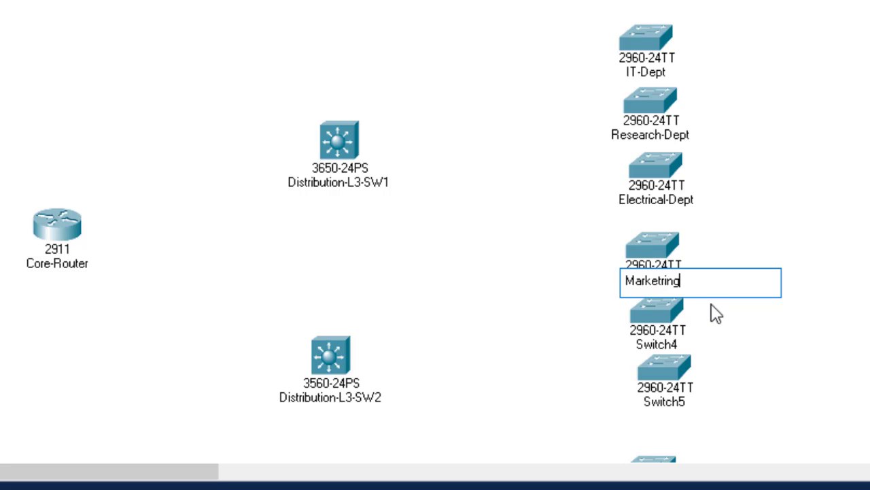
left_click(674, 290)
key("Left")
key("BackSpace")
key("BackSpace")
type("i")
key("End")
type("-Dept")
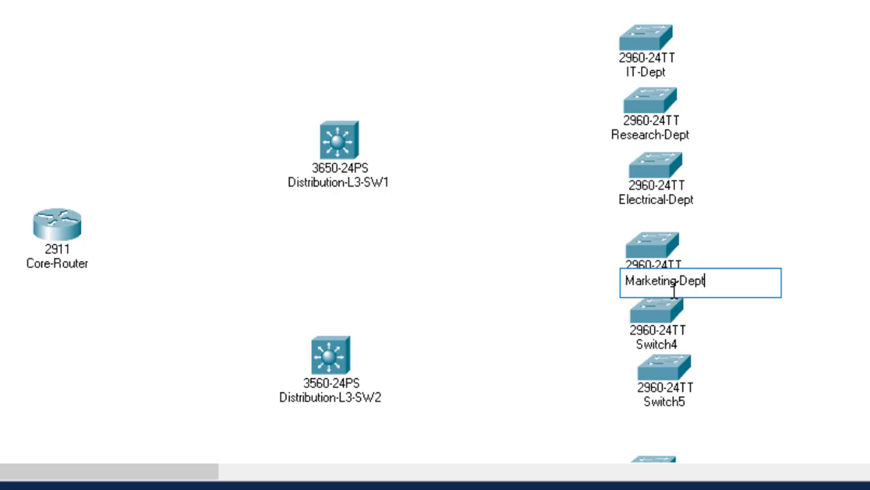
Step: Rename Switch4 as Accounting-Dept and Switch5 as Finance-Dept
left_click(669, 348)
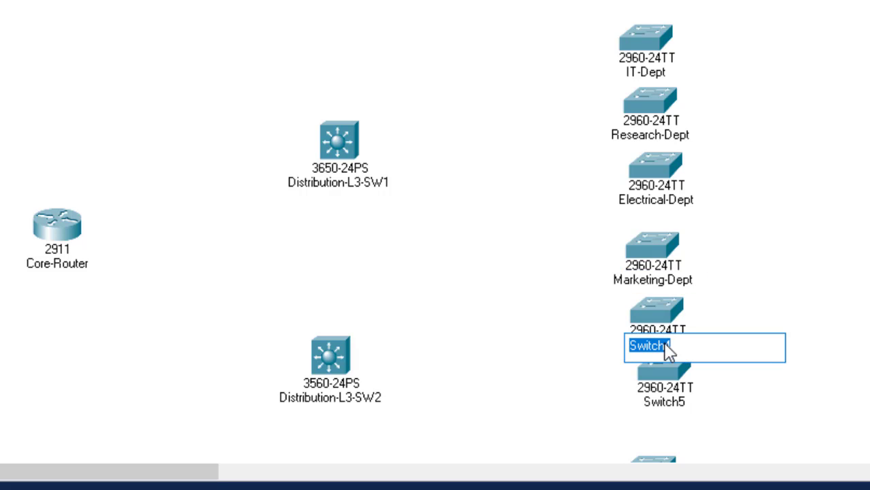
type("Accounting-Dept")
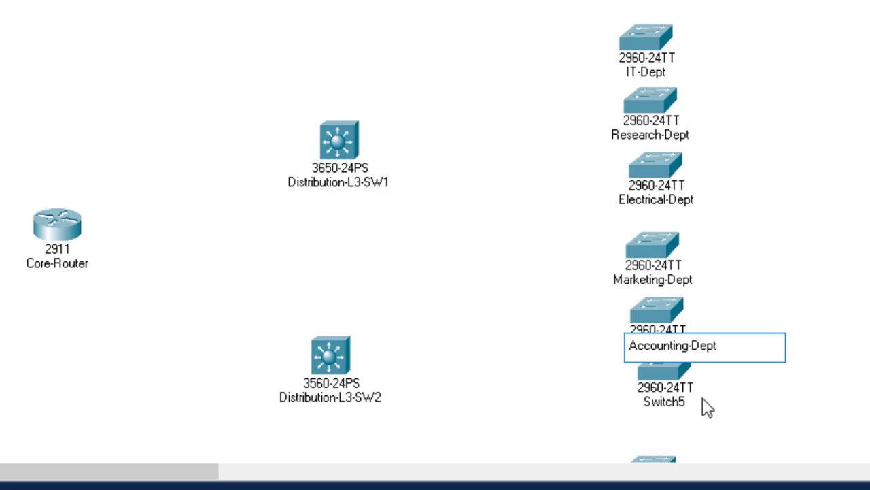
left_click(673, 405)
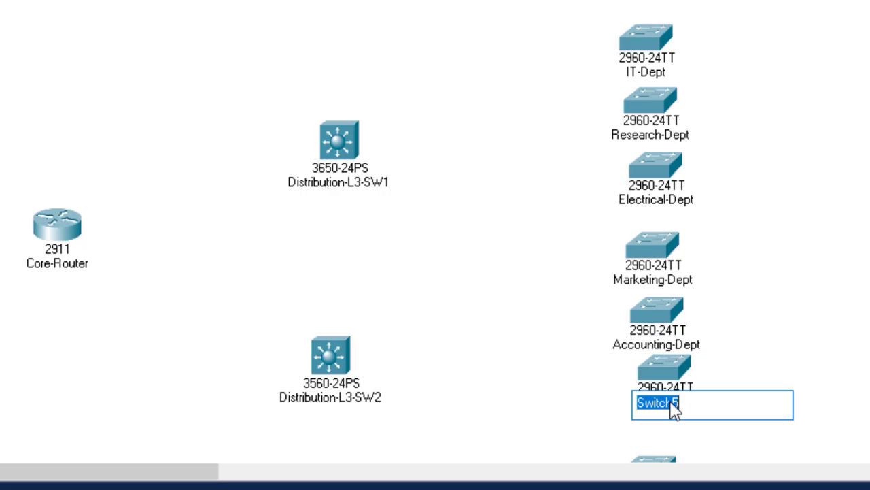
type("Finance-Dept")
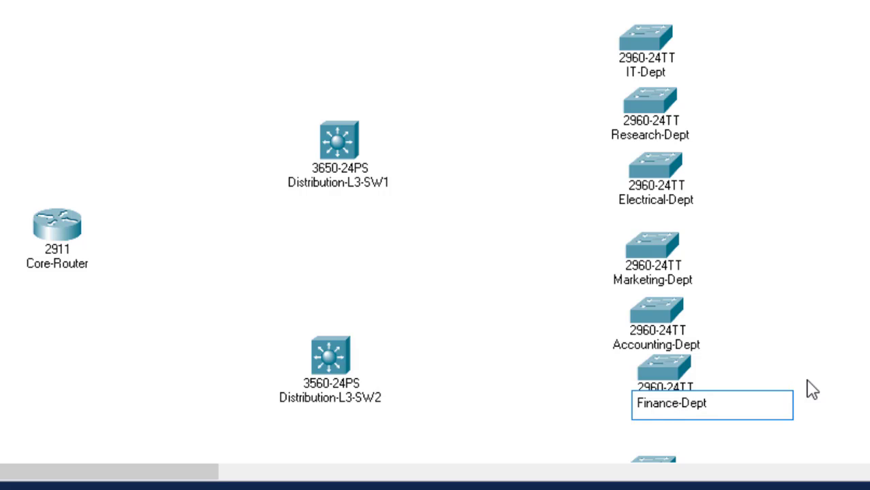
left_click(843, 379)
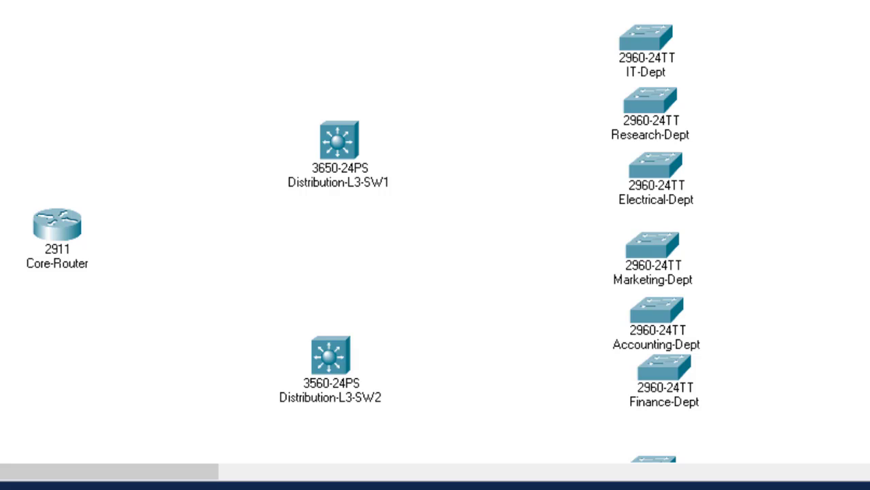
Step: Line up Marketing-Dept, Switch6 and Switch7 with the rest of the access column, moving Switch6 and Switch7 slightly upward
scroll(755, 105, "down", 3)
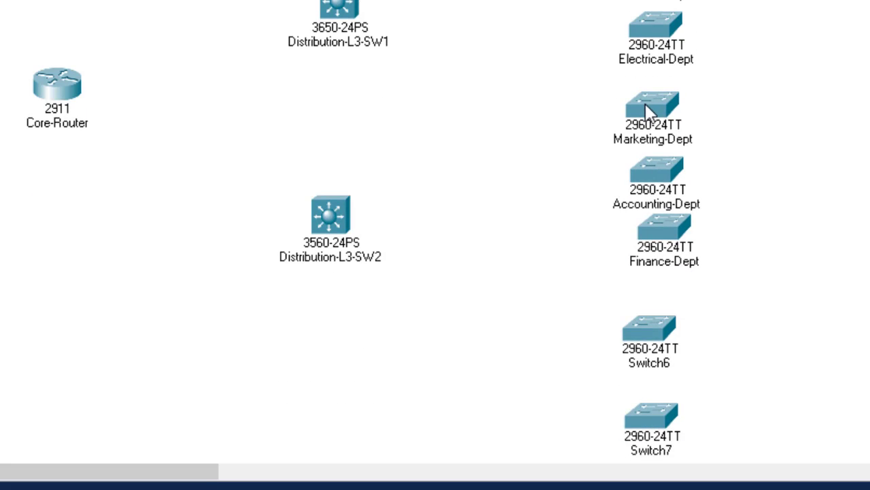
left_click(656, 115)
left_click_drag(663, 115, 673, 115)
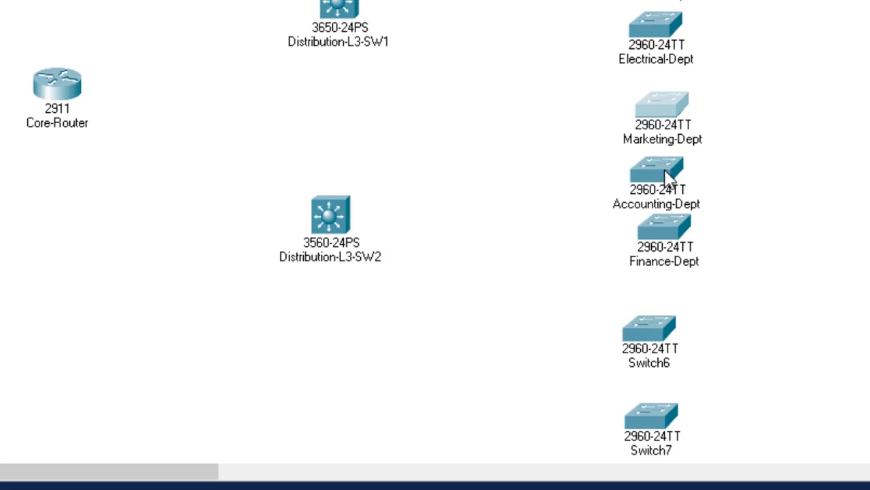
left_click_drag(641, 334, 658, 327)
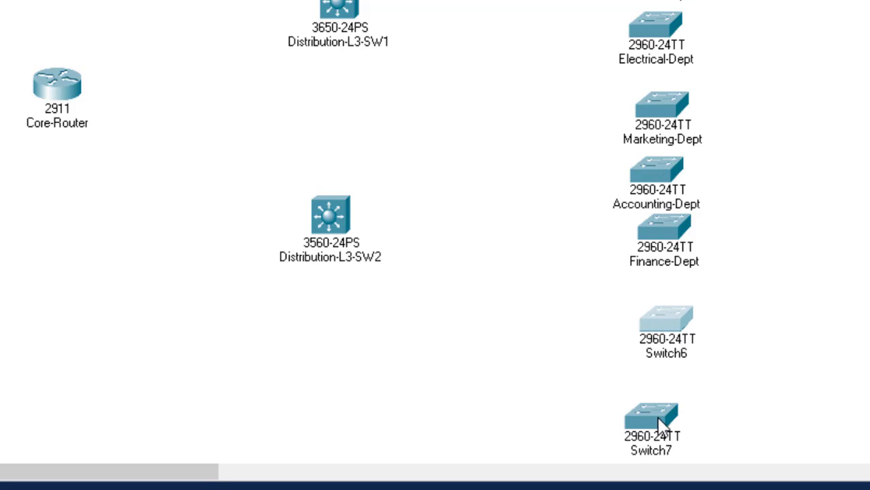
left_click_drag(668, 427, 670, 401)
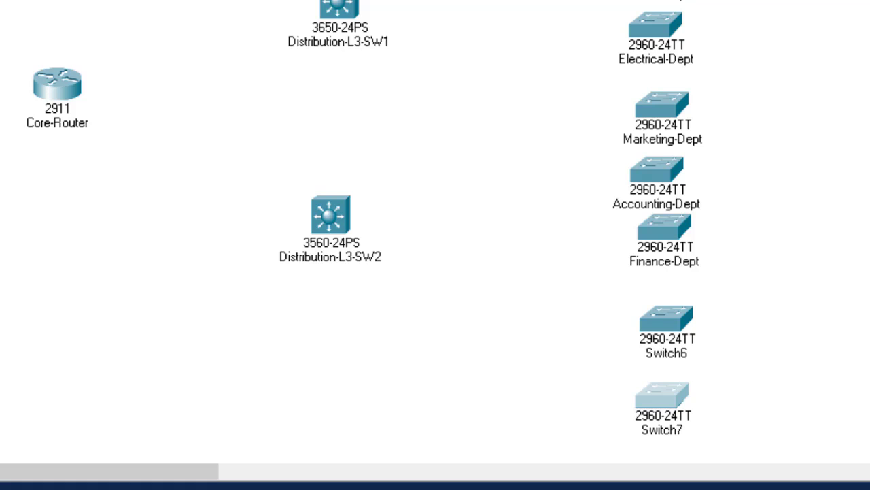
Step: Rename Switch6 as Logistic-Dept and Switch7 as Store-Dept, following the third-floor switches in the reference network diagram
left_click(755, 486)
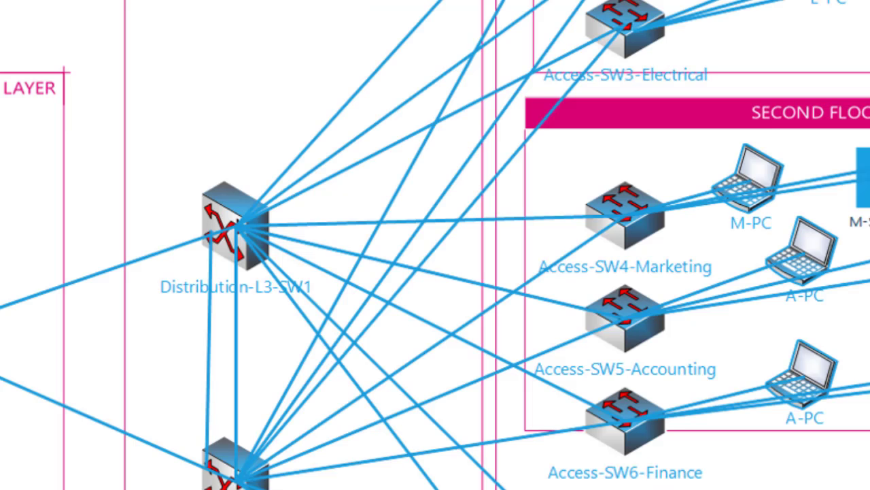
scroll(833, 326, "down", 3)
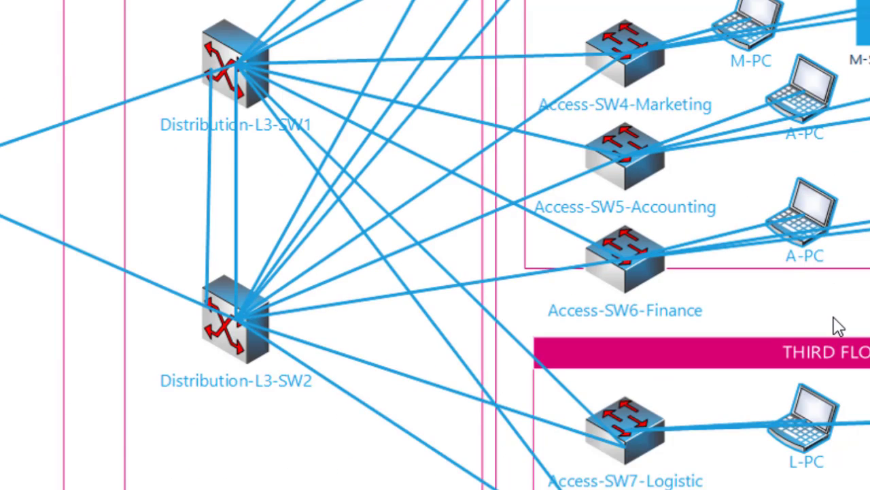
scroll(435, 245, "down", 3)
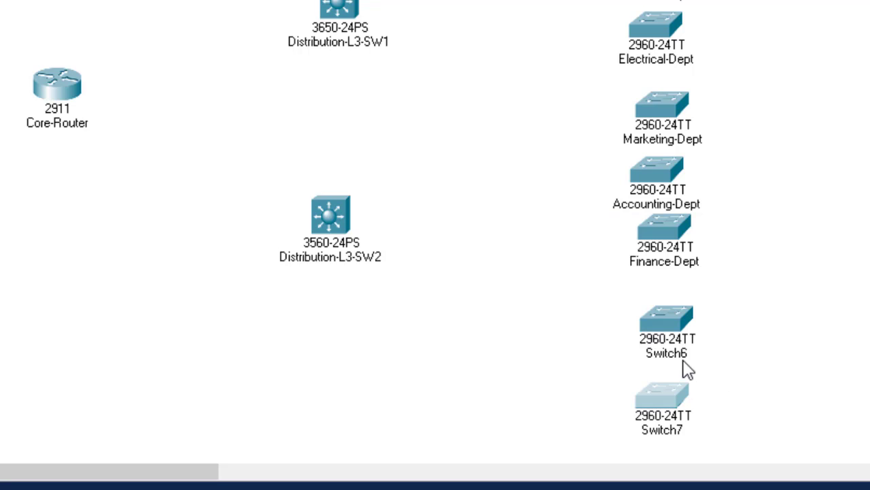
left_click(673, 356)
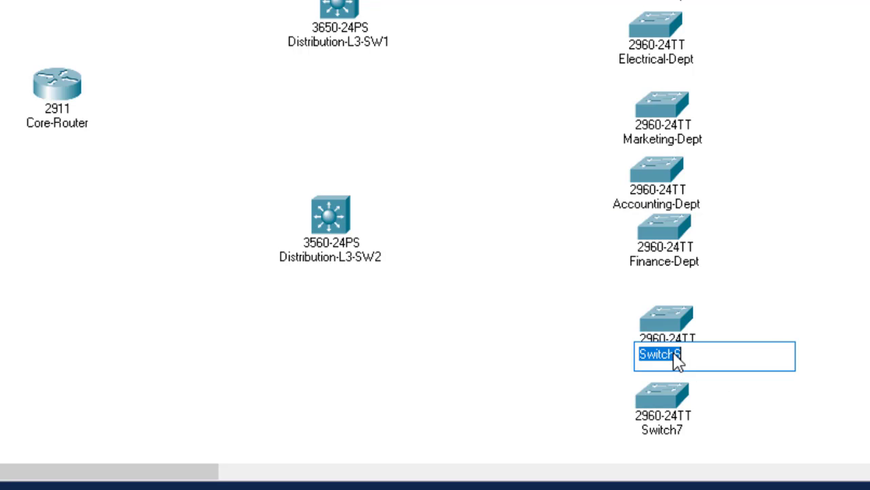
type("Logistic-Dept")
left_click(671, 433)
type("S")
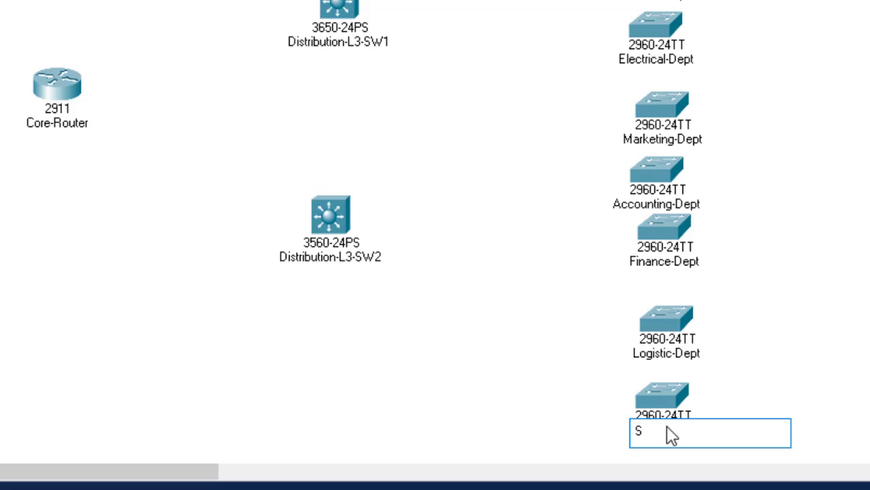
type("tore-Dept")
key("Return")
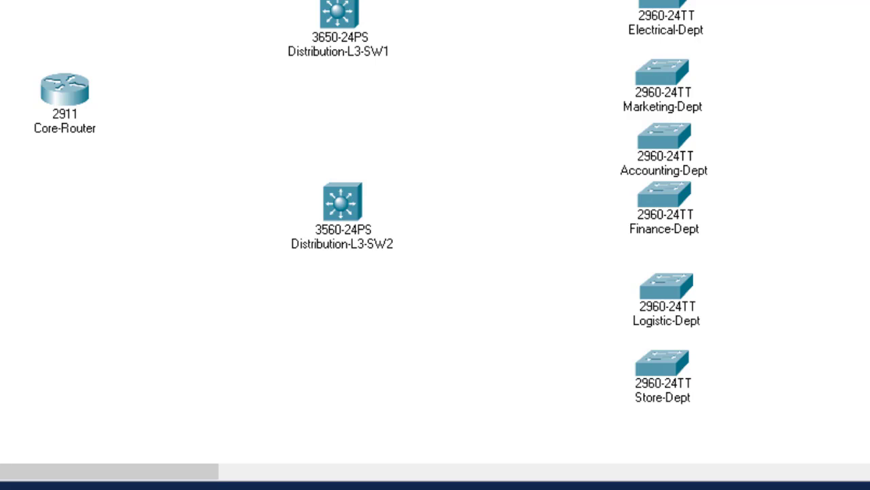
Step: Cable Core-Router to Distribution-L3-SW1 and to Distribution-L3-SW2, using the automatically chosen connection type
scroll(371, 223, "up", 5)
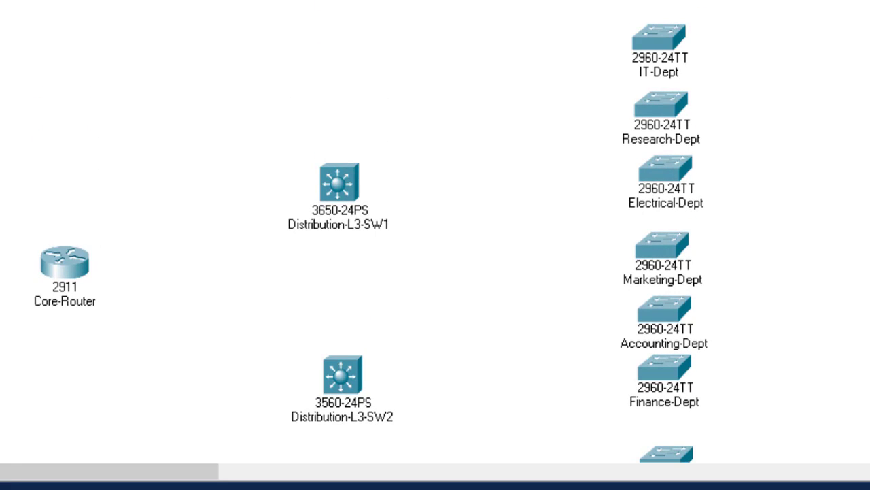
scroll(760, 301, "down", 4)
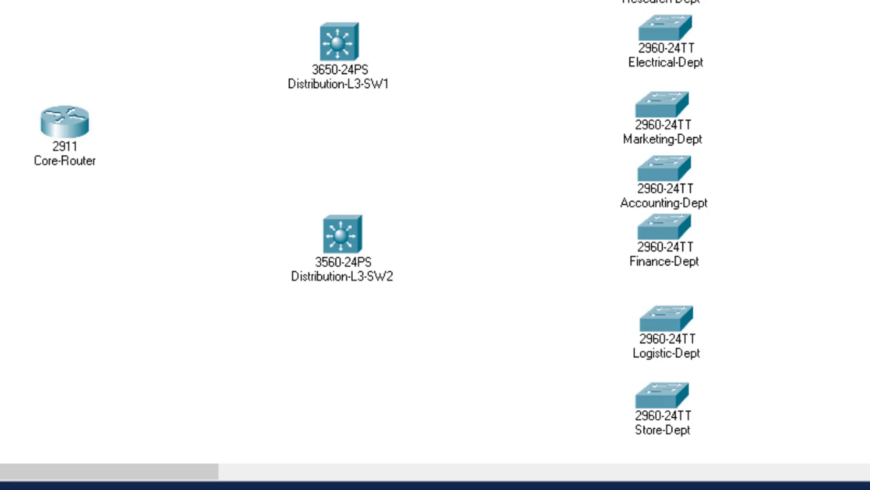
scroll(436, 232, "up", 3)
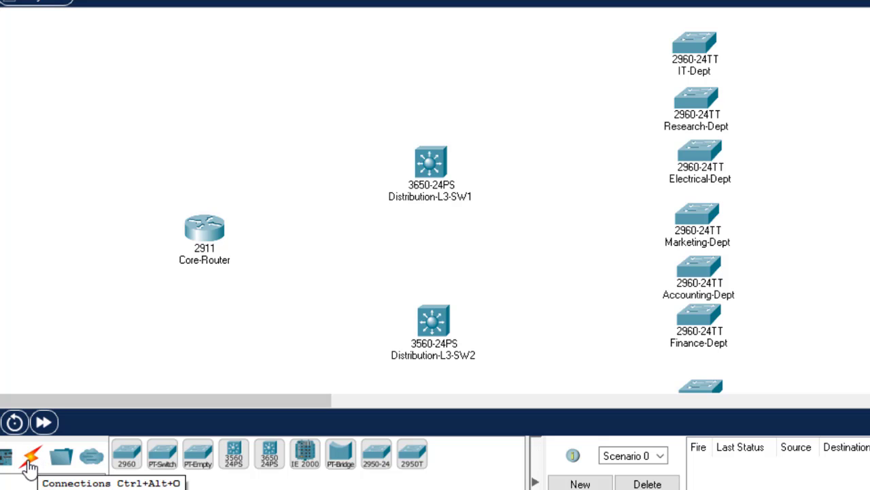
left_click(25, 427)
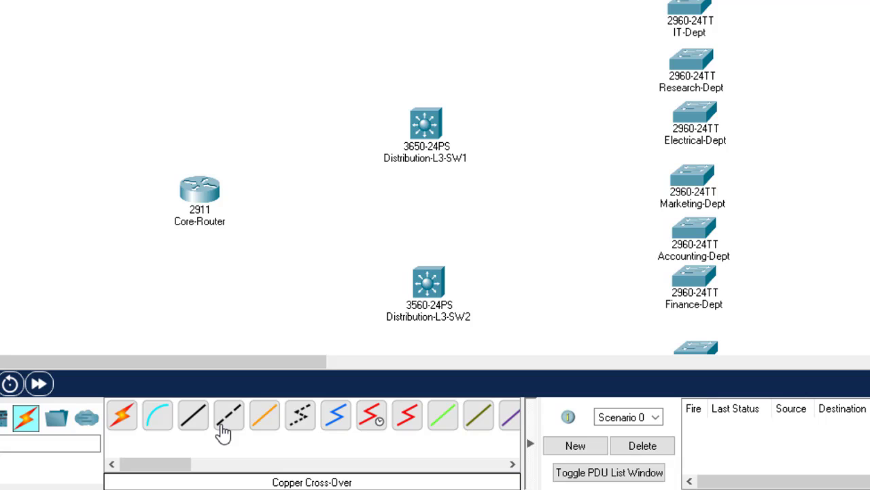
left_click(125, 416)
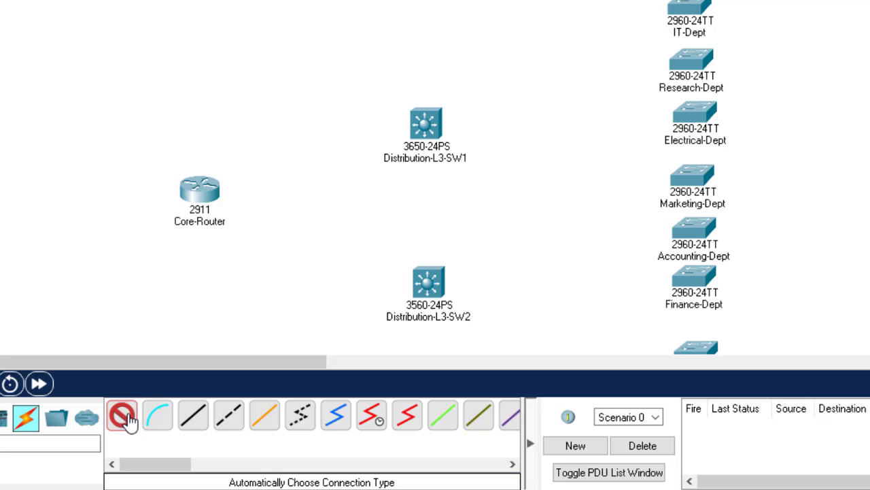
left_click(200, 187)
left_click(428, 122)
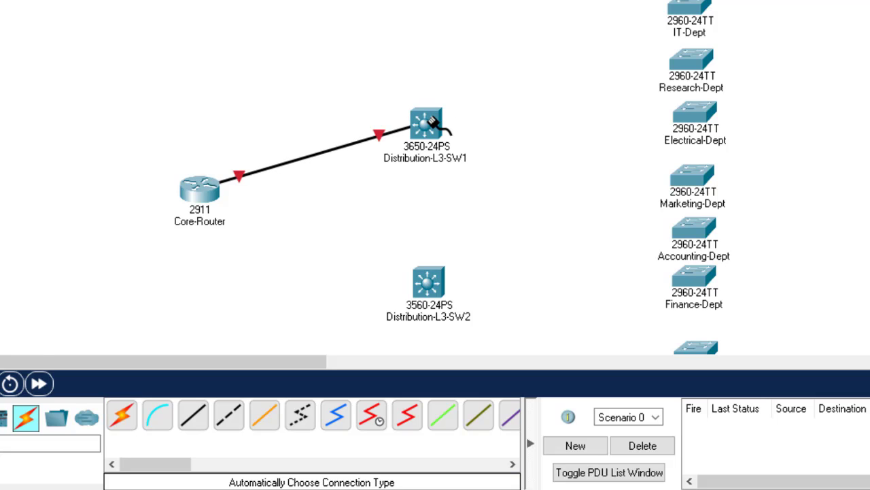
left_click(123, 416)
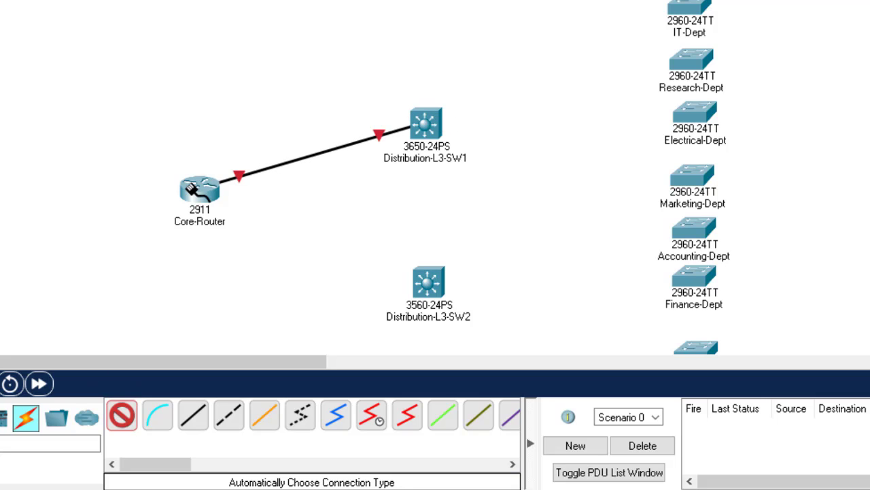
left_click(202, 189)
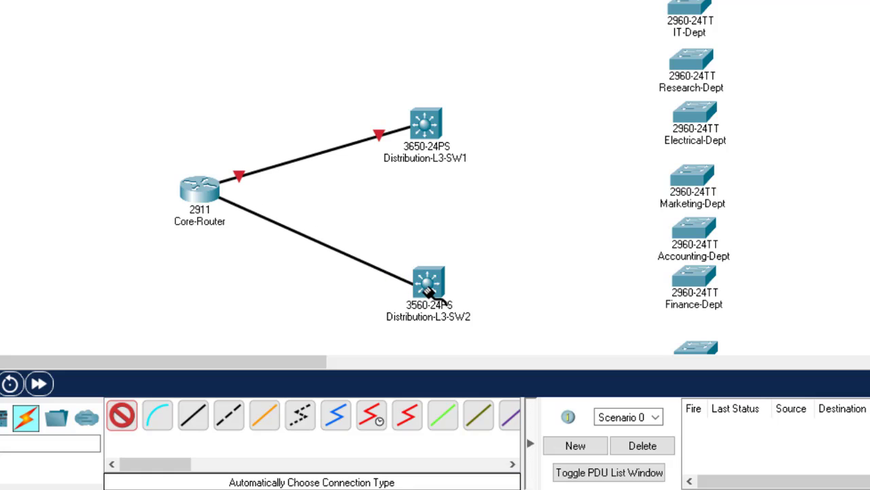
left_click(428, 289)
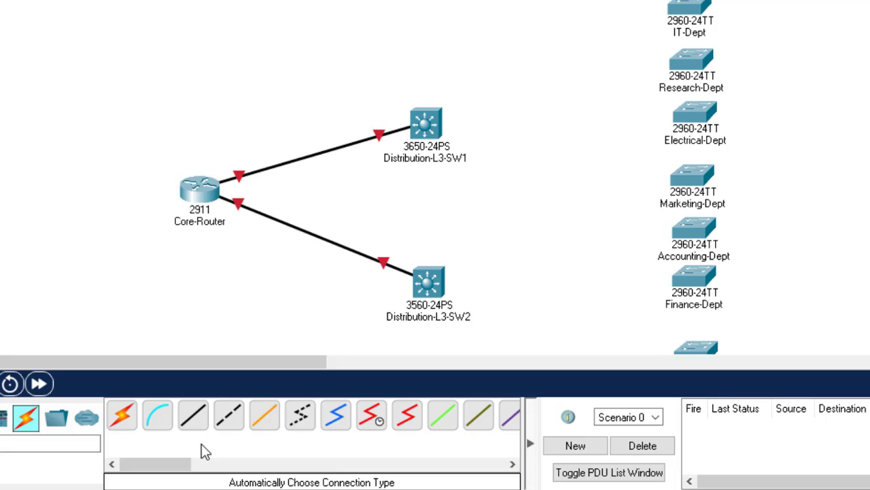
Step: Link Distribution-L3-SW1 to Distribution-L3-SW2 with two parallel cables of the automatically chosen connection type
left_click(121, 417)
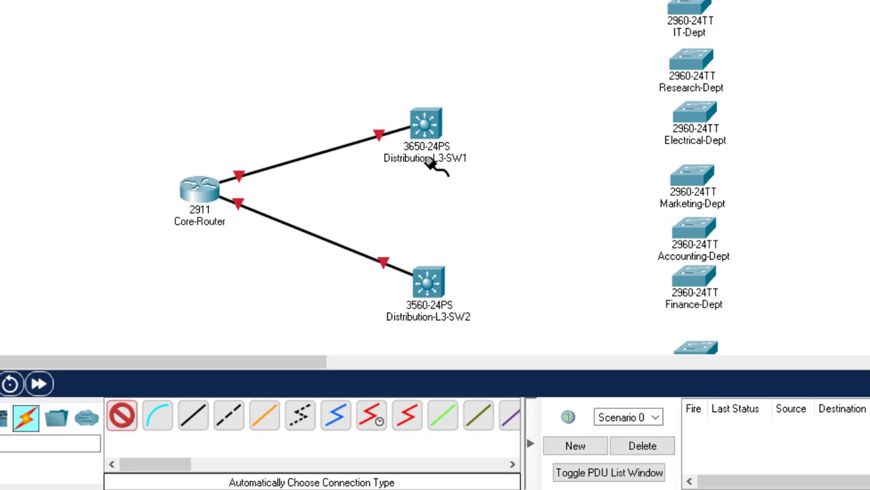
left_click(425, 124)
left_click(427, 279)
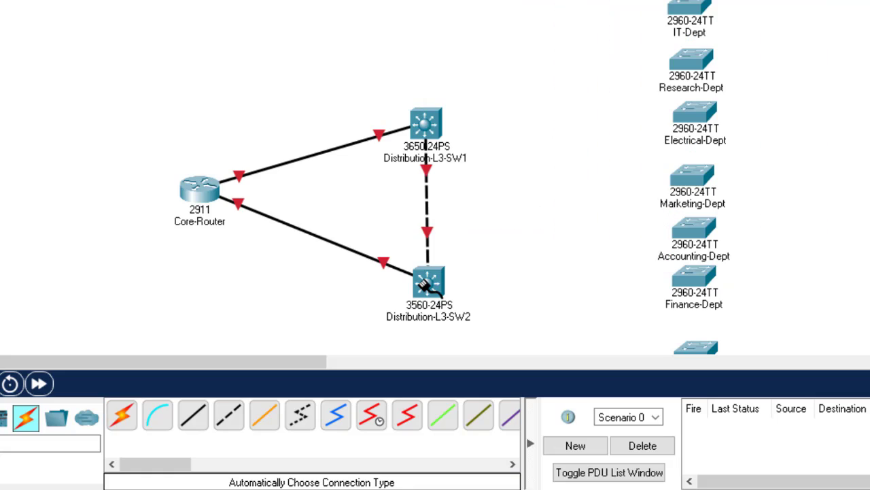
left_click(122, 411)
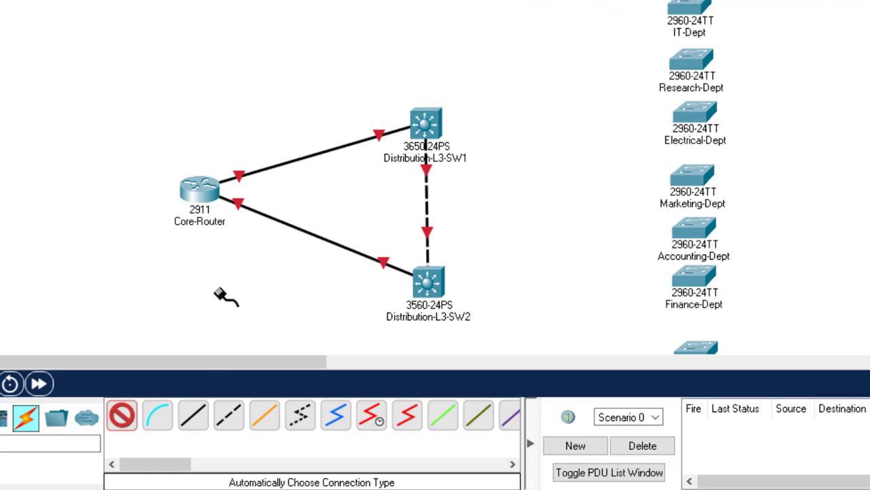
left_click(425, 121)
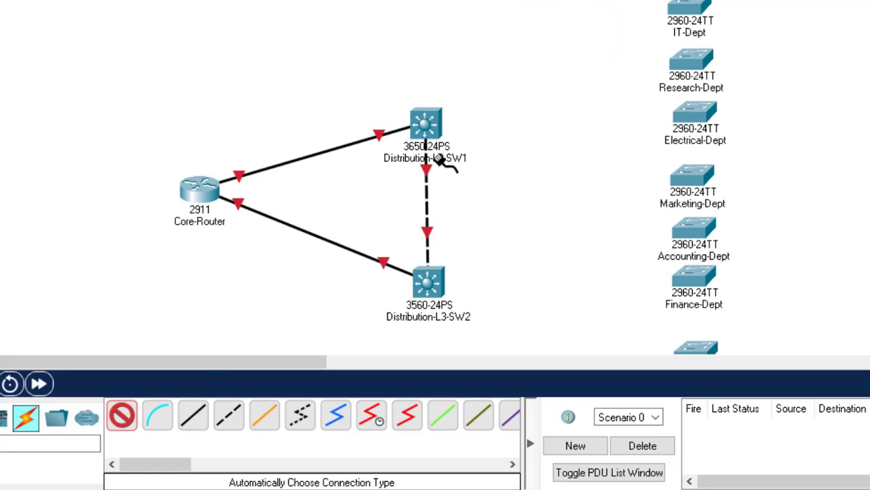
left_click(424, 292)
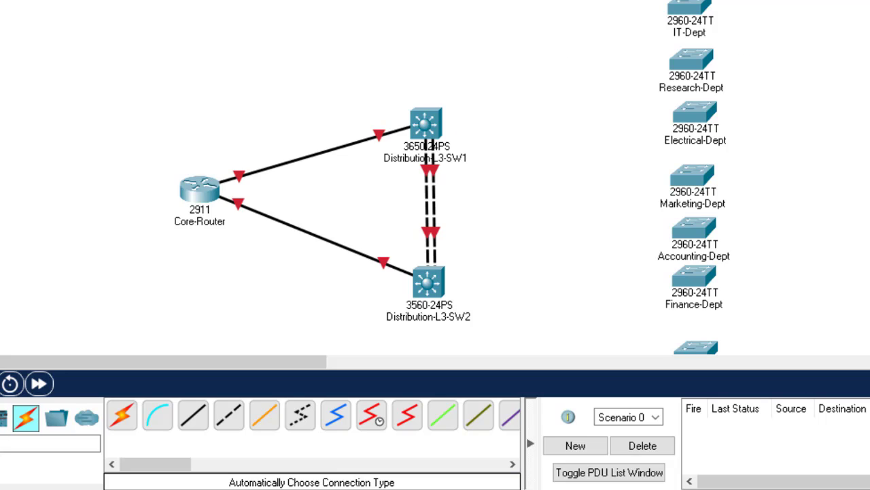
Step: Connect Distribution-L3-SW1 to IT-Dept, Research-Dept and Electrical-Dept with automatically chosen cables
scroll(435, 177, "down", 3)
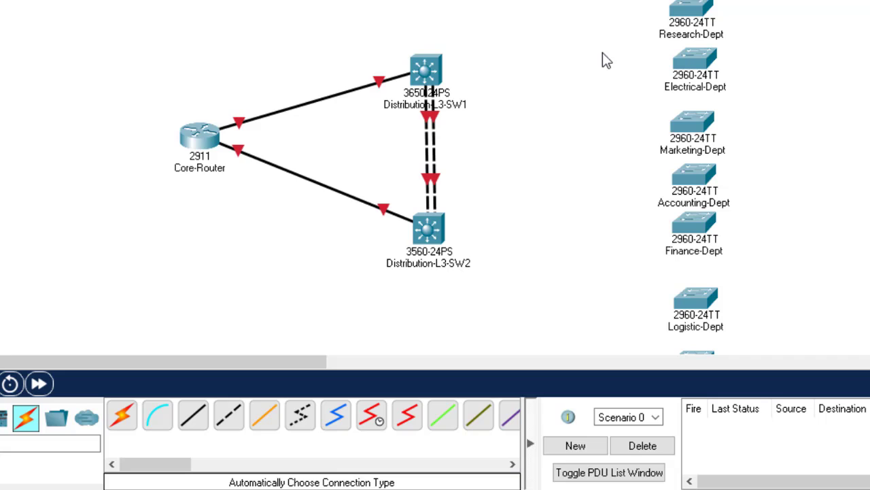
scroll(435, 177, "up", 3)
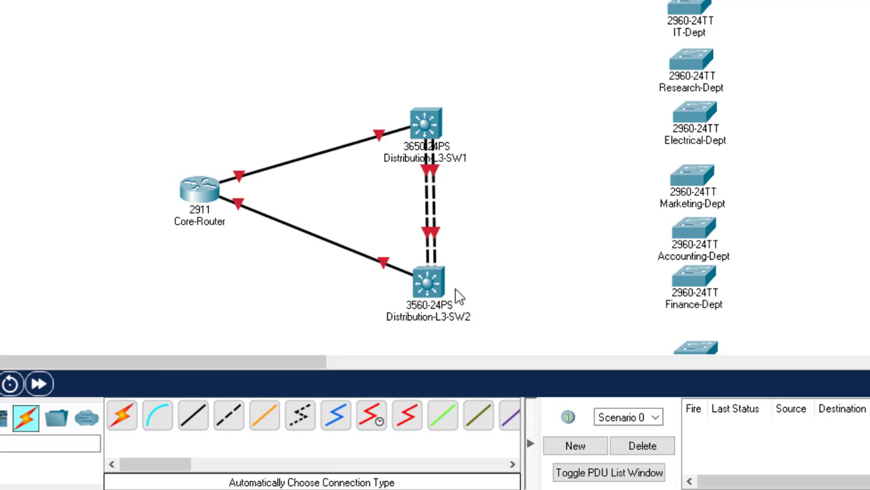
left_click(122, 416)
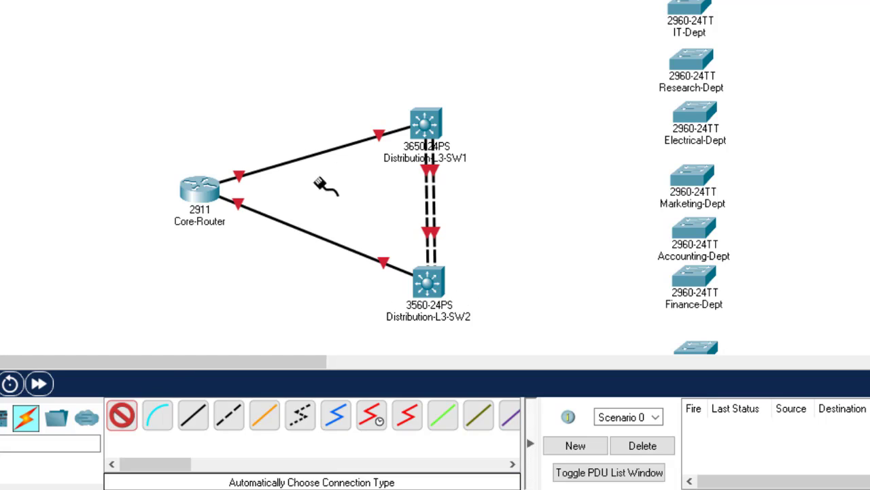
left_click(426, 123)
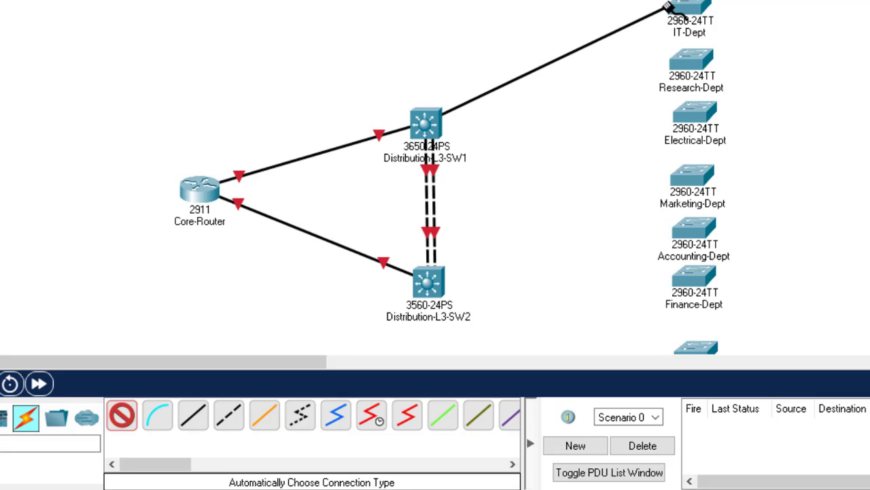
left_click(695, 5)
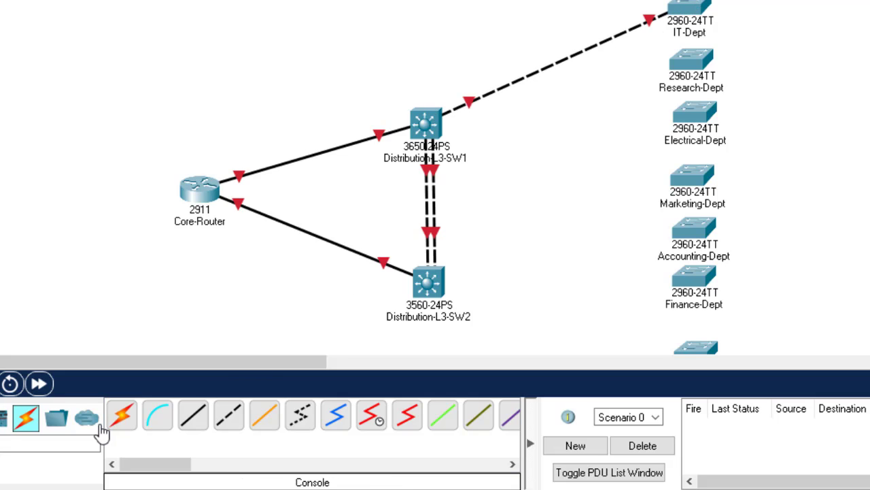
left_click(122, 416)
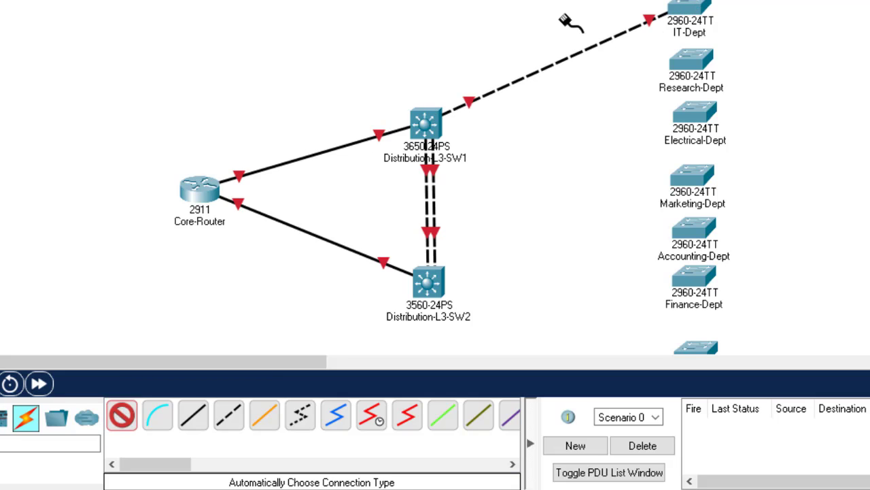
left_click(427, 123)
left_click(693, 61)
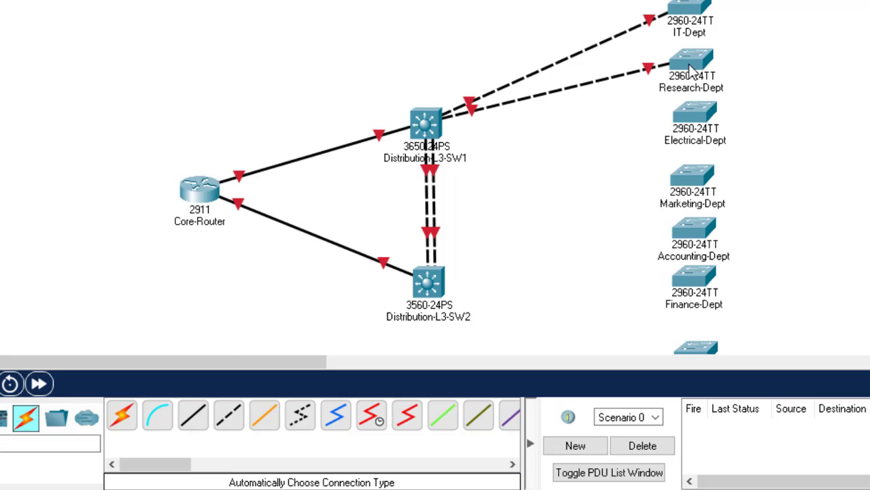
left_click(122, 416)
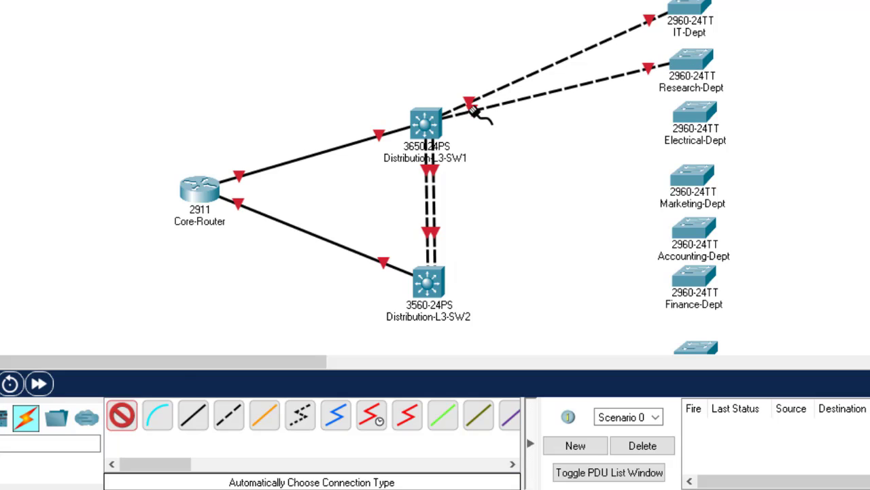
left_click(427, 123)
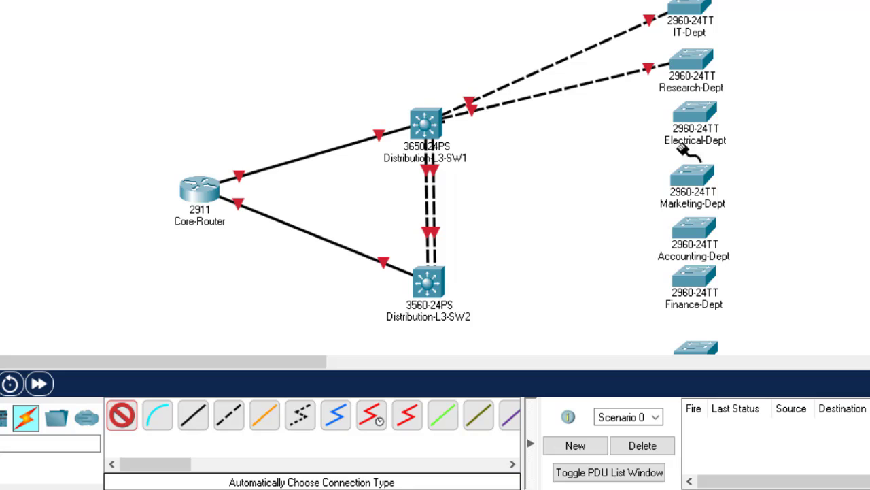
left_click(694, 112)
Step: Connect Distribution-L3-SW1 to Marketing-Dept, Accounting-Dept and Finance-Dept with automatically chosen cables
left_click(122, 416)
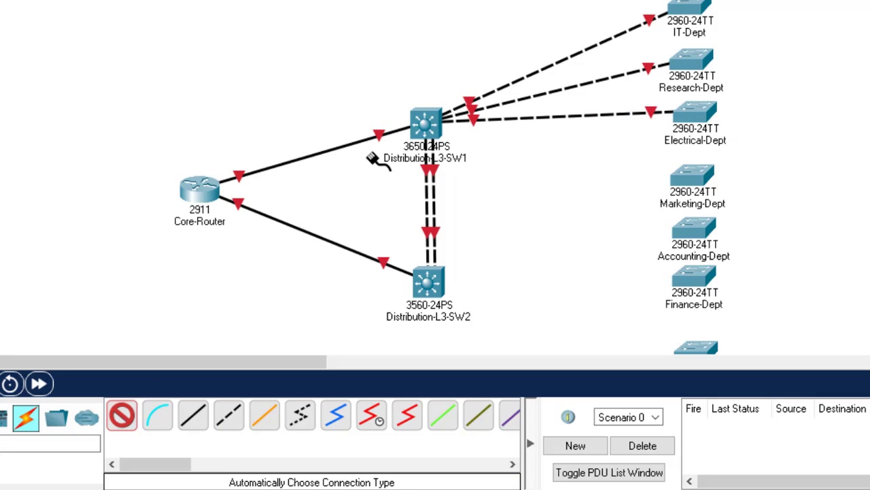
left_click(425, 127)
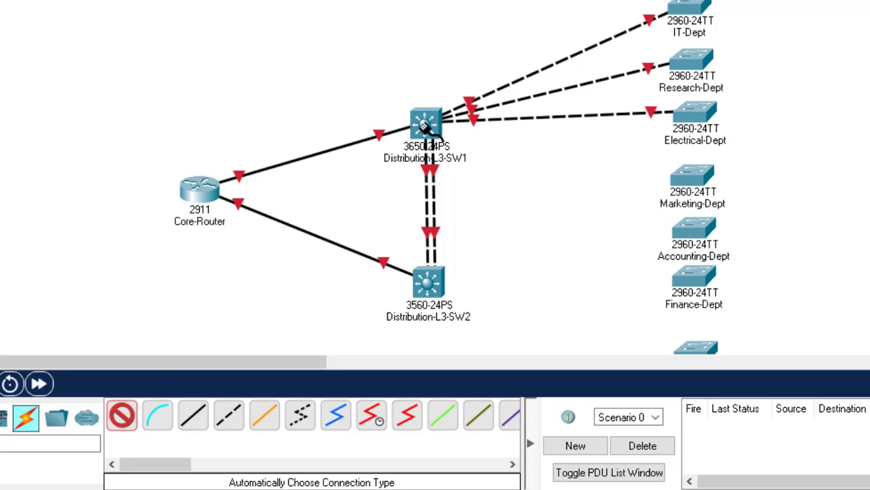
left_click(699, 178)
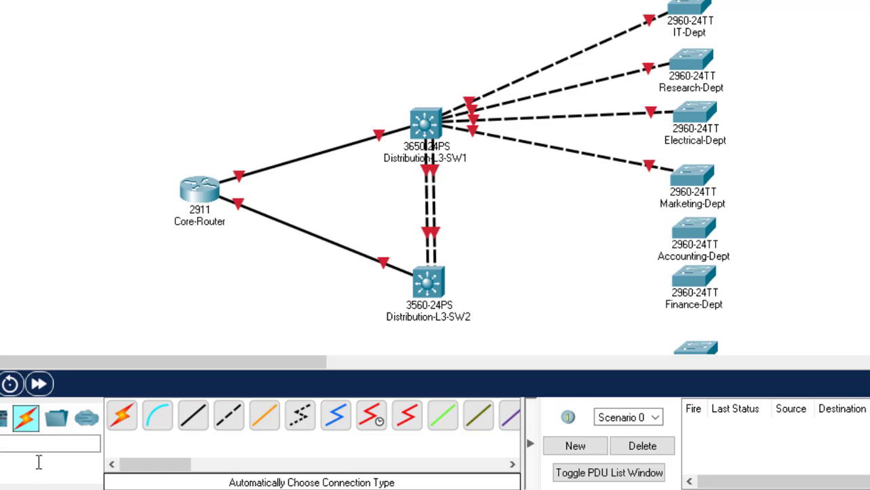
left_click(123, 417)
left_click(425, 126)
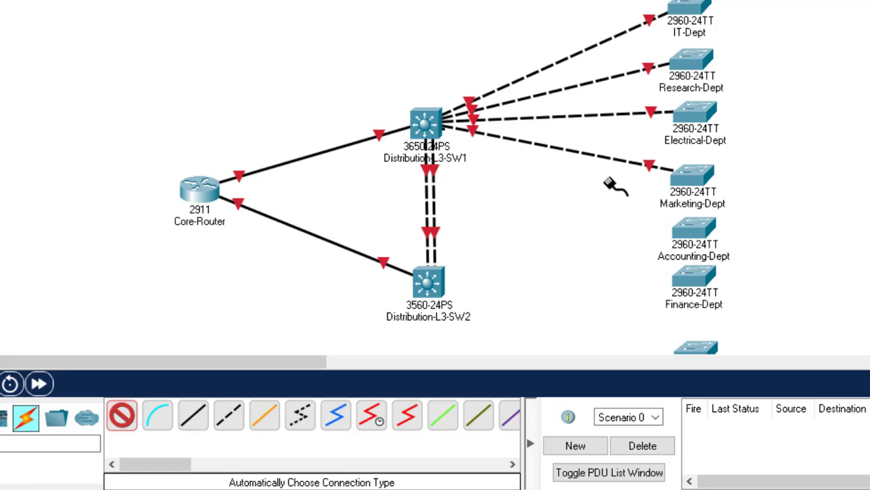
left_click(697, 231)
left_click(122, 416)
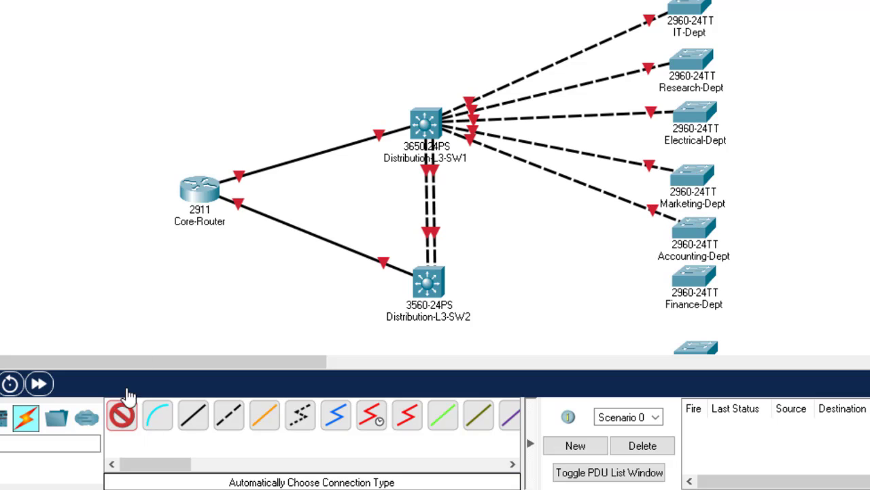
left_click(432, 120)
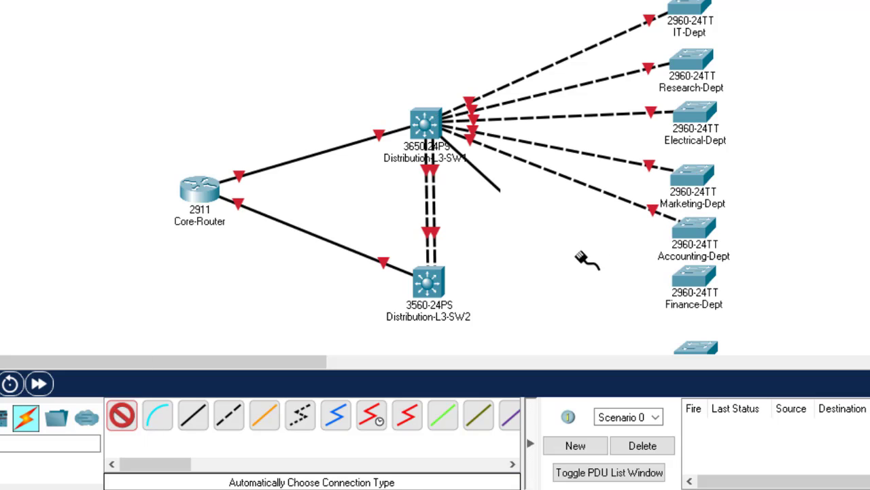
left_click(701, 279)
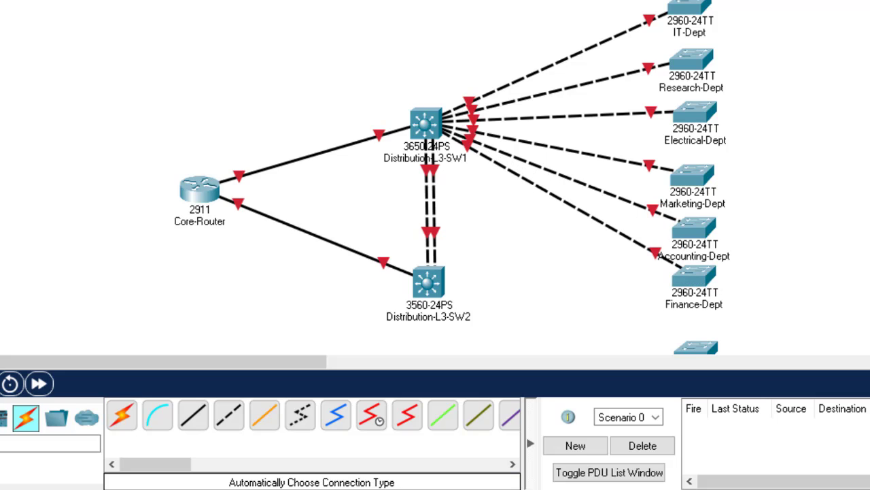
Step: Connect Distribution-L3-SW1 to the third-floor switches Logistic-Dept and Store-Dept with automatically chosen cables
scroll(435, 177, "down", 5)
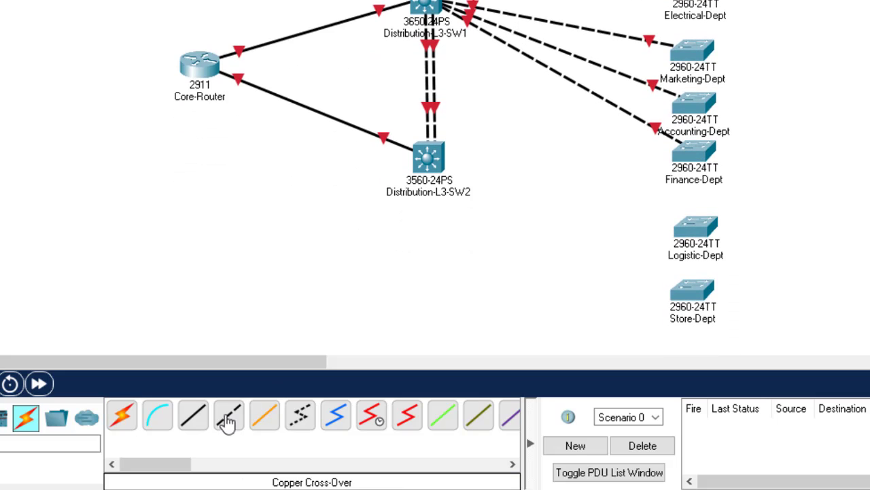
left_click(125, 418)
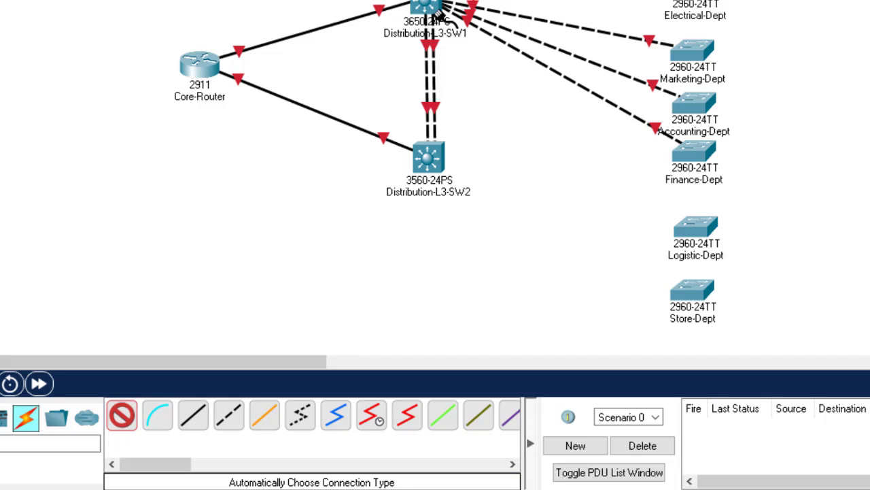
left_click(441, 15)
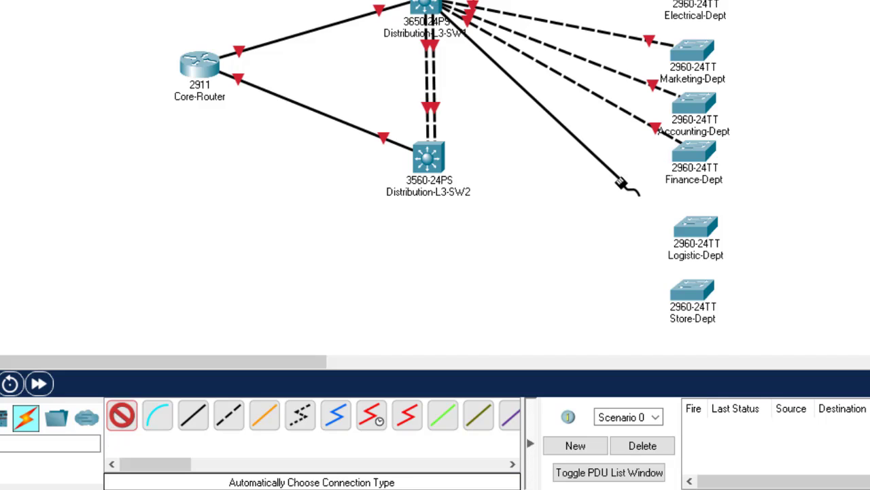
left_click(695, 228)
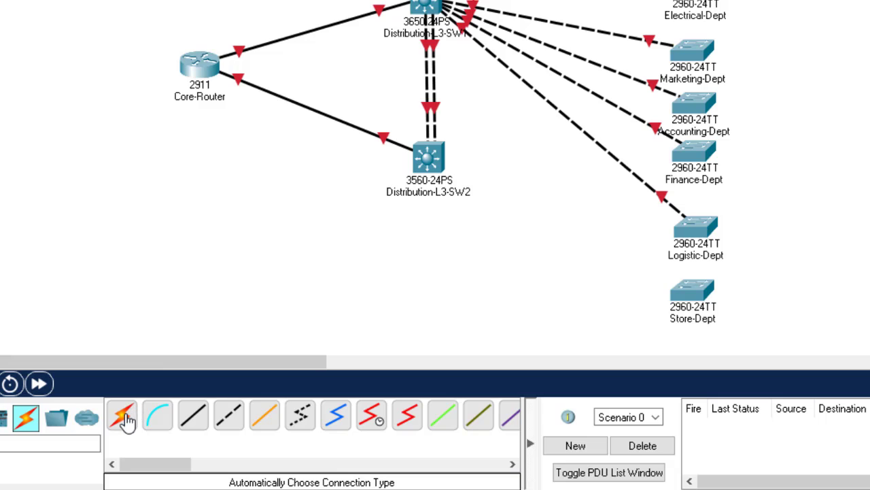
left_click(125, 418)
left_click(439, 7)
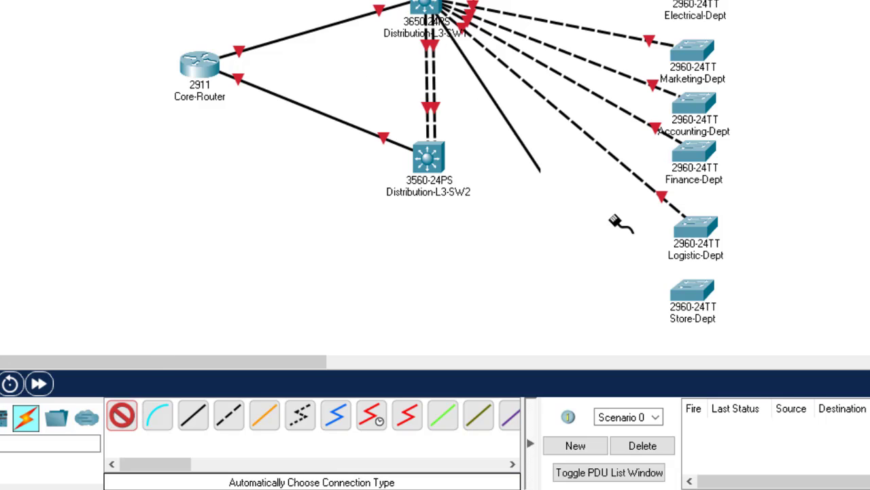
left_click(683, 292)
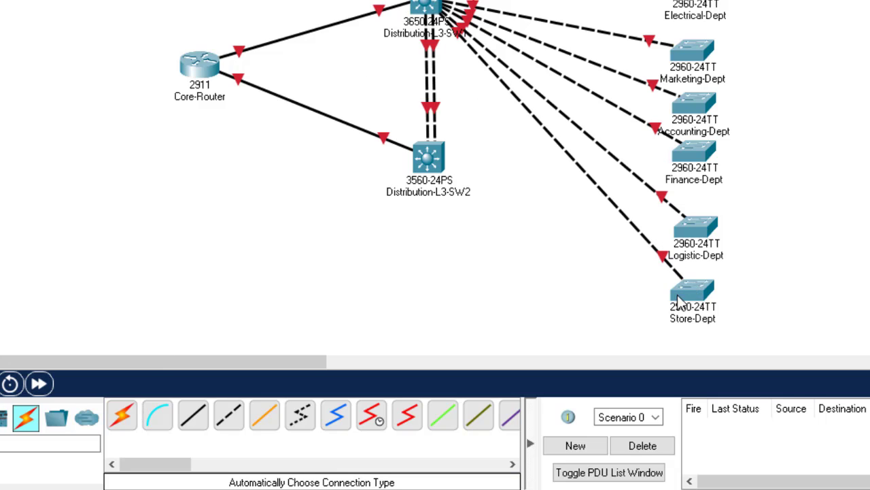
Step: Connect Distribution-L3-SW2 to IT-Dept, Research-Dept and Electrical-Dept using the automatically chosen connection type
scroll(435, 177, "up", 5)
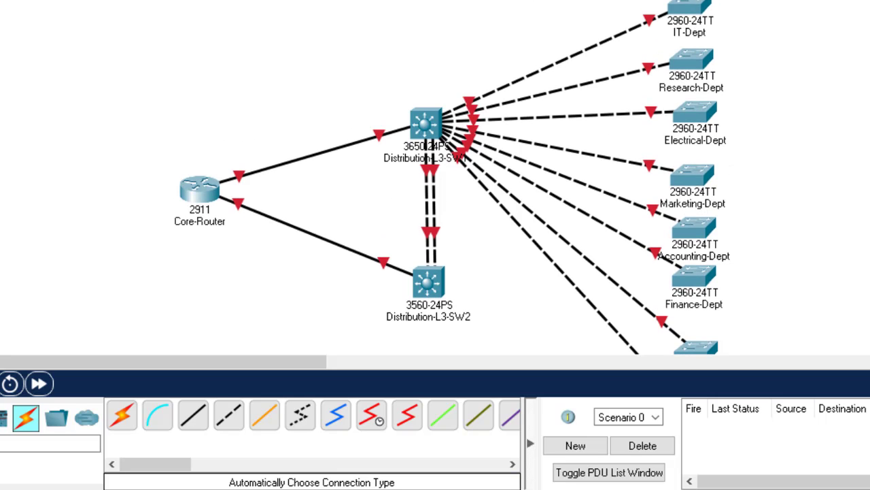
scroll(435, 177, "down", 2)
scroll(435, 177, "up", 2)
left_click(123, 426)
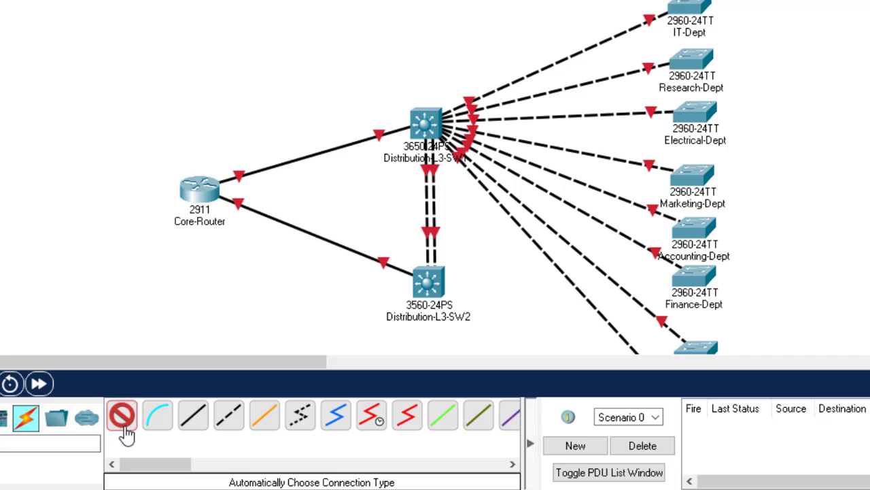
left_click(430, 288)
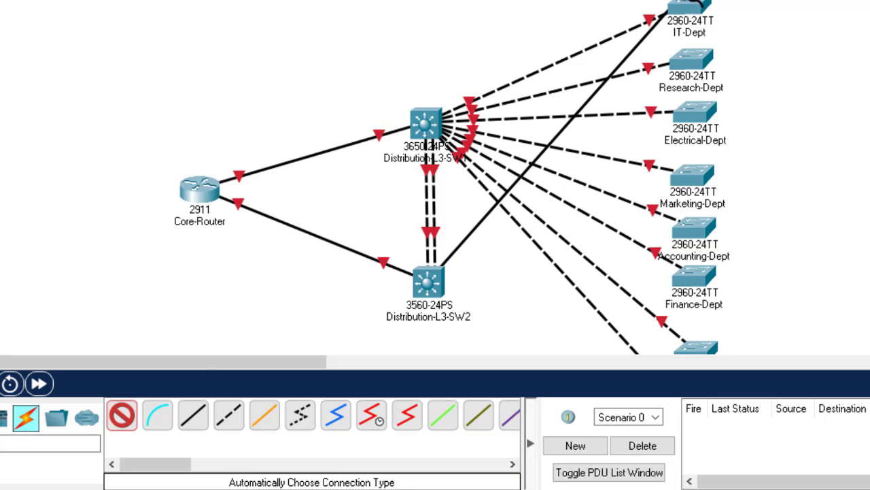
left_click(695, 7)
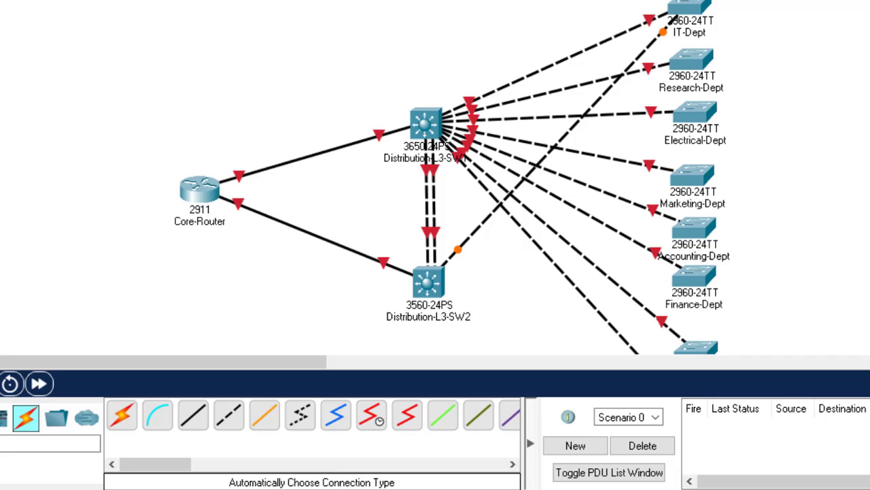
left_click(123, 422)
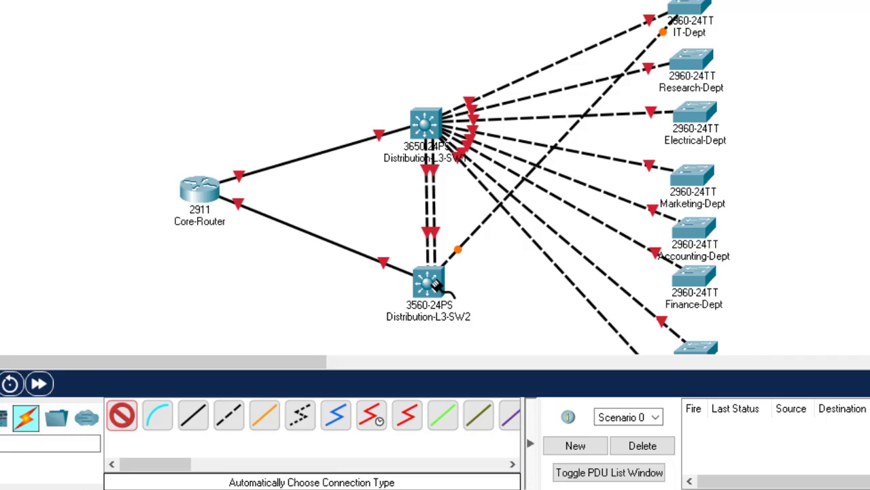
left_click(429, 282)
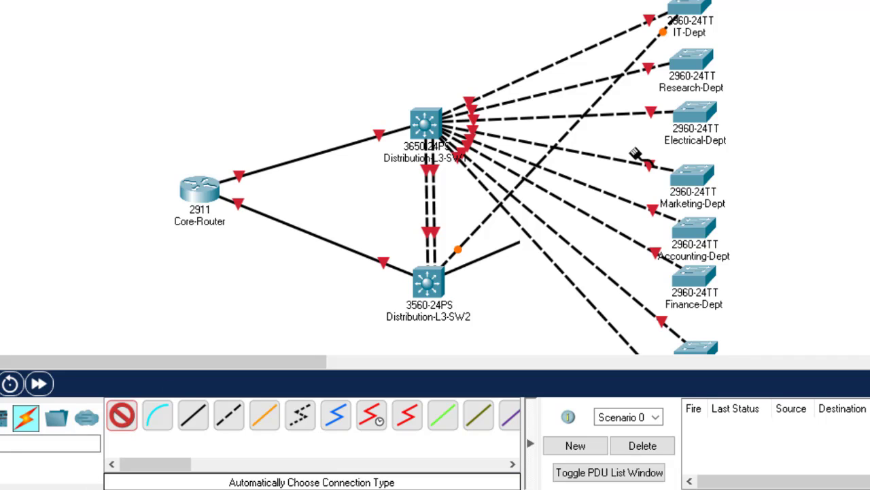
left_click(698, 60)
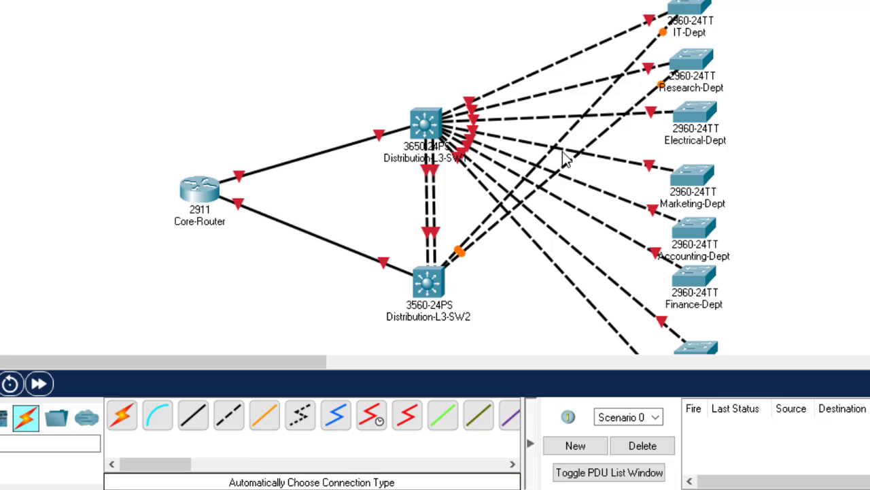
left_click(122, 416)
left_click(443, 279)
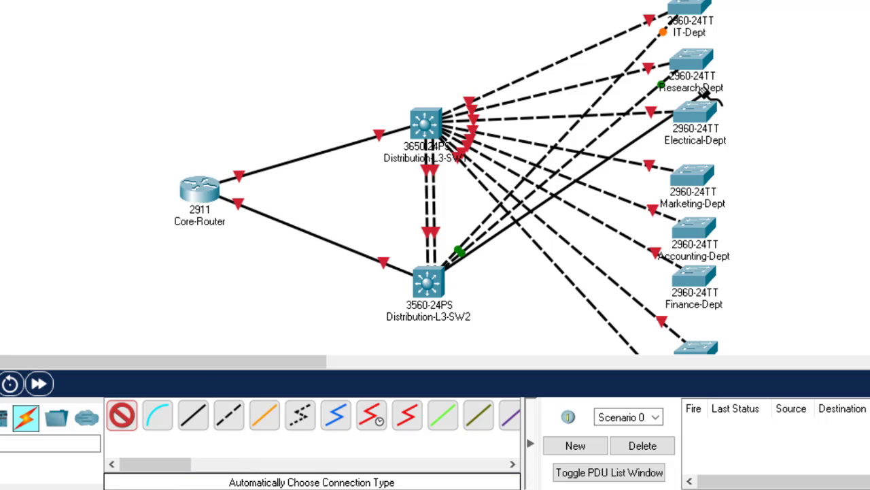
left_click(705, 112)
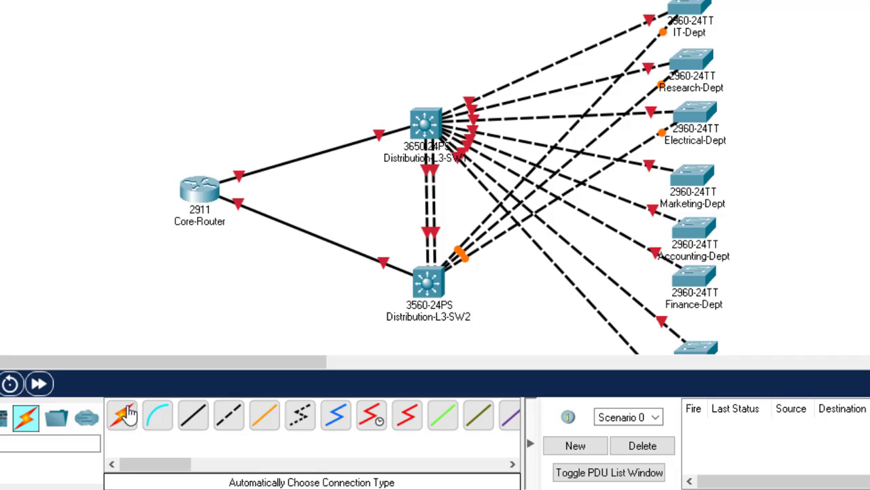
Step: Cable Distribution-L3-SW2 to Marketing-Dept, Accounting-Dept and Finance-Dept using the automatically chosen connection type
left_click(123, 416)
left_click(432, 282)
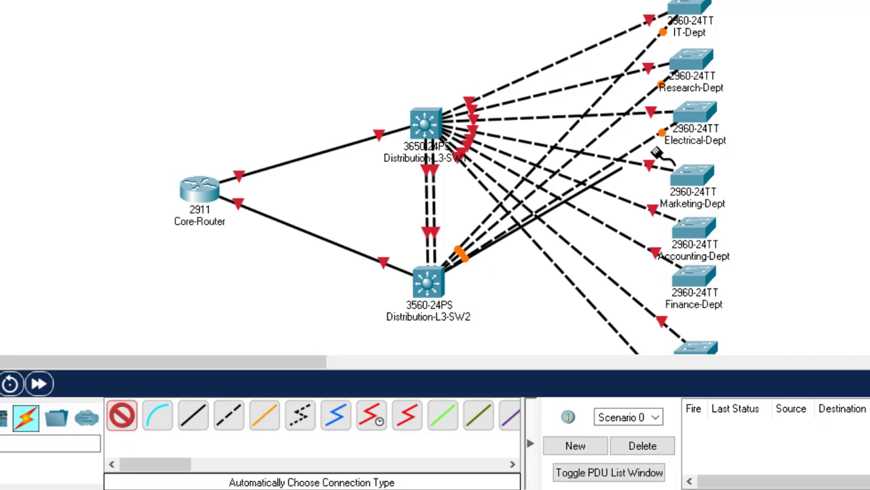
left_click(693, 174)
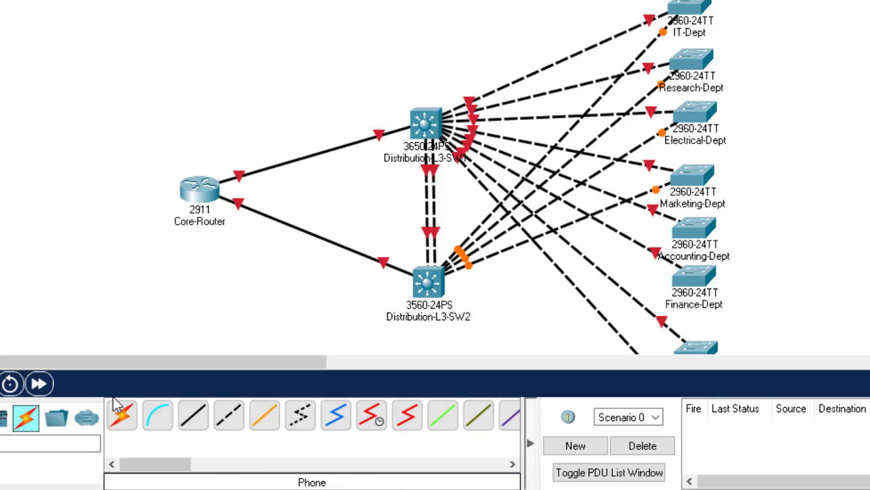
left_click(123, 422)
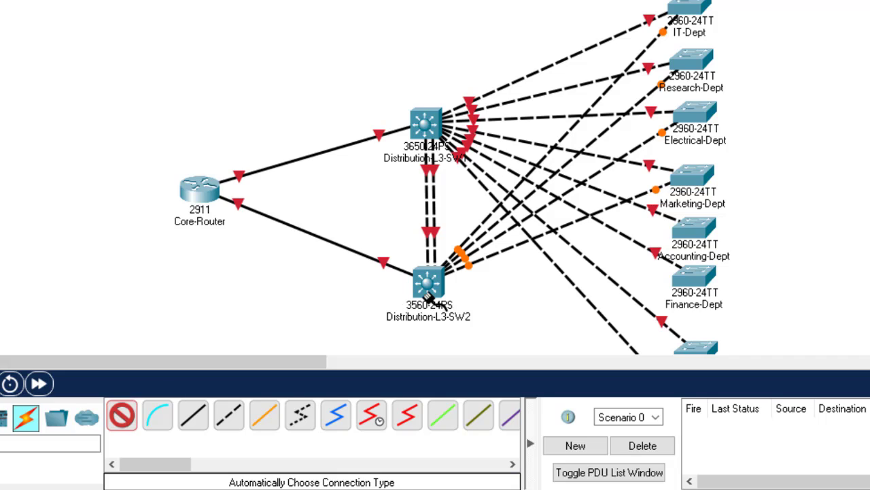
left_click(429, 298)
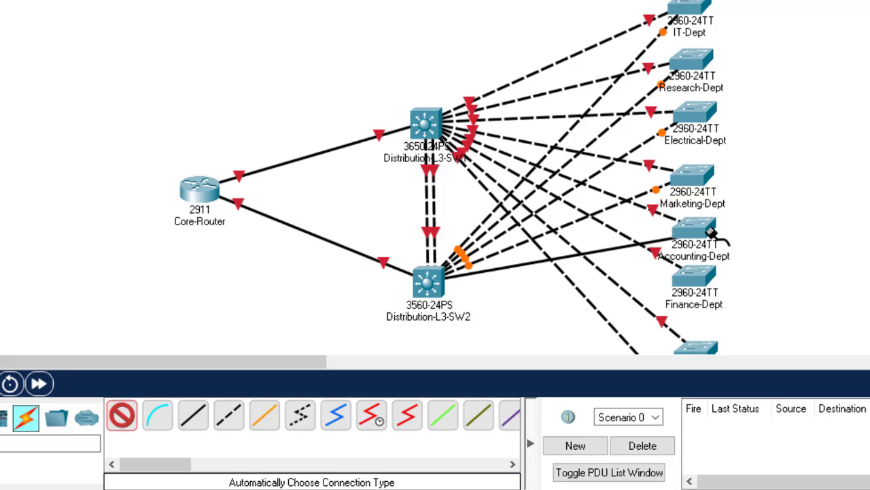
left_click(710, 232)
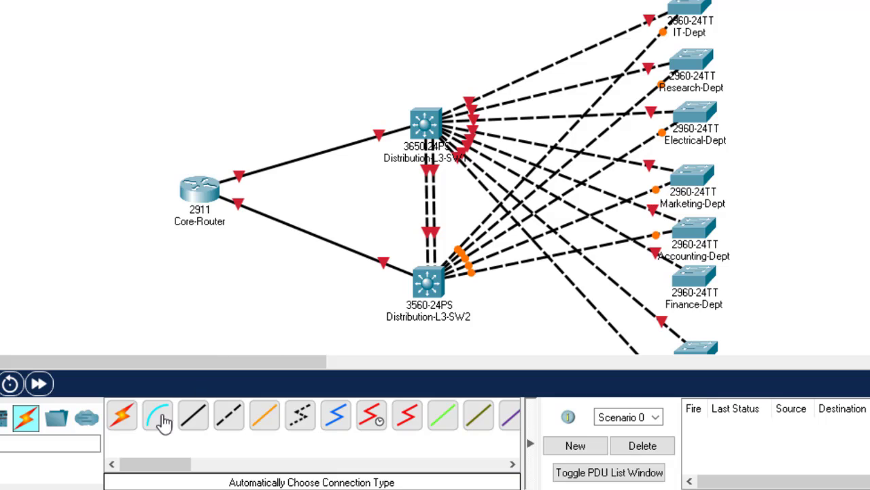
left_click(119, 428)
left_click(432, 288)
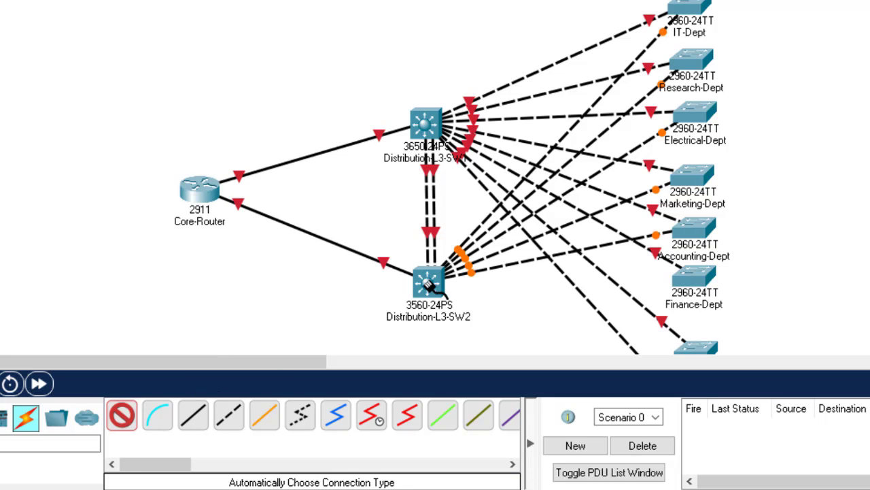
left_click(693, 275)
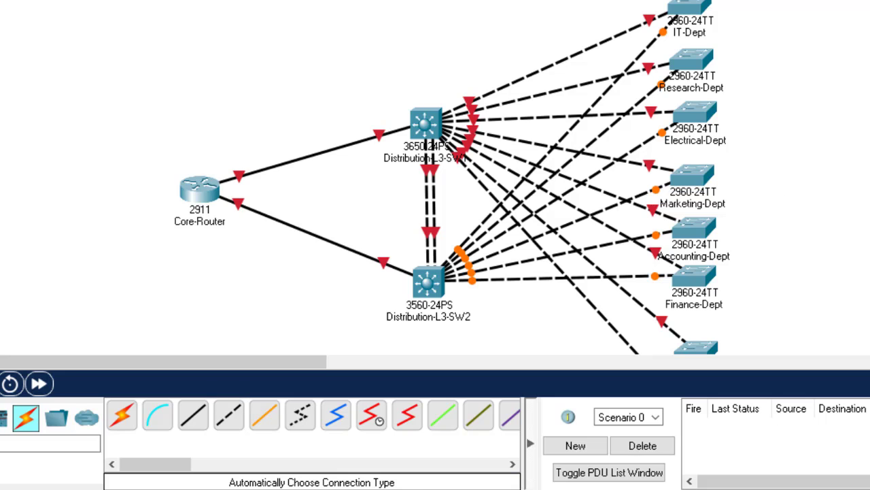
Step: Cable Distribution-L3-SW2 to Logistic-Dept and Store-Dept using the automatically chosen connection type
scroll(452, 177, "down", 5)
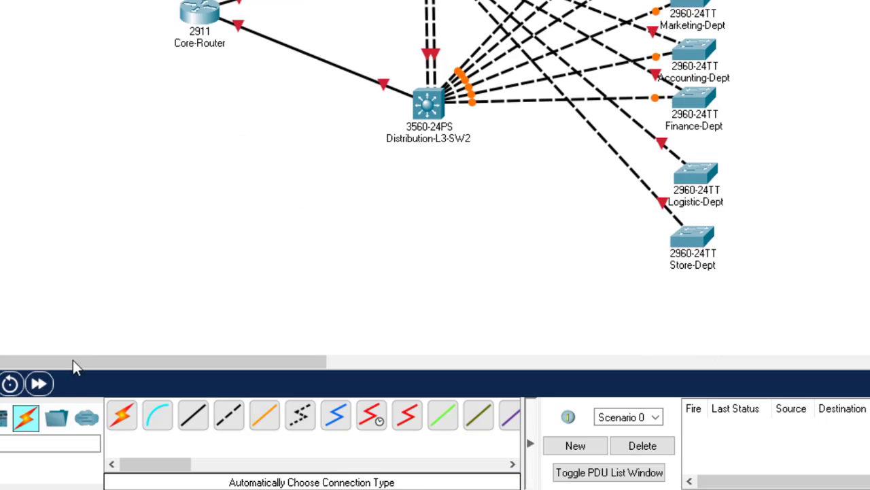
left_click(121, 415)
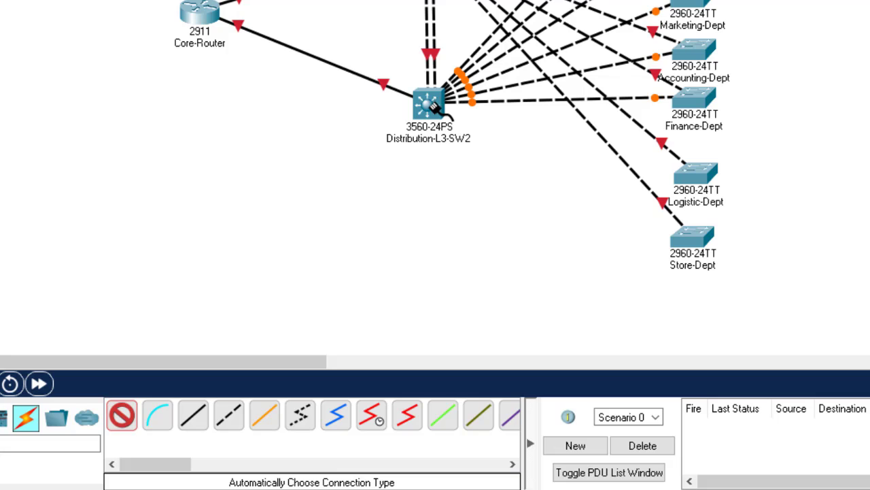
left_click(438, 102)
left_click(695, 178)
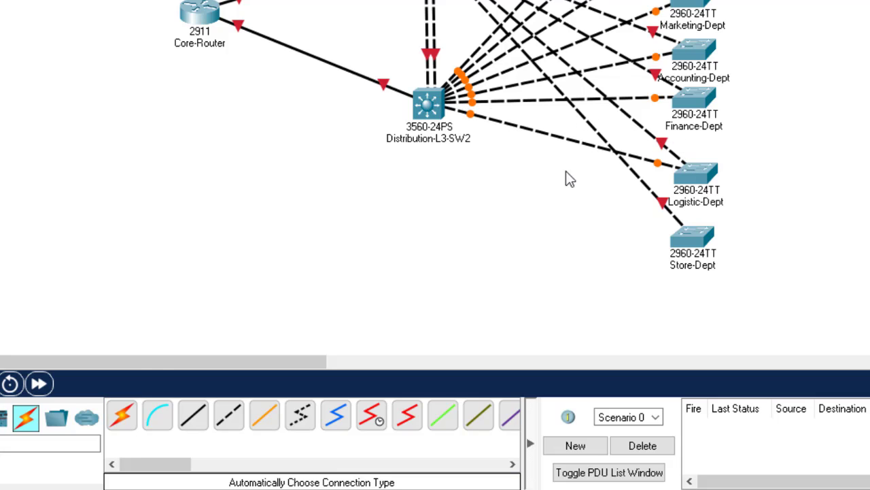
left_click(122, 417)
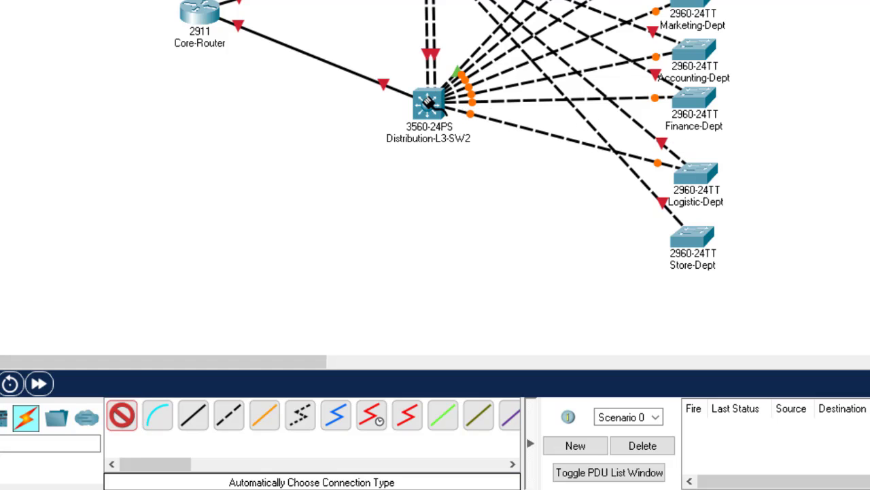
left_click(428, 100)
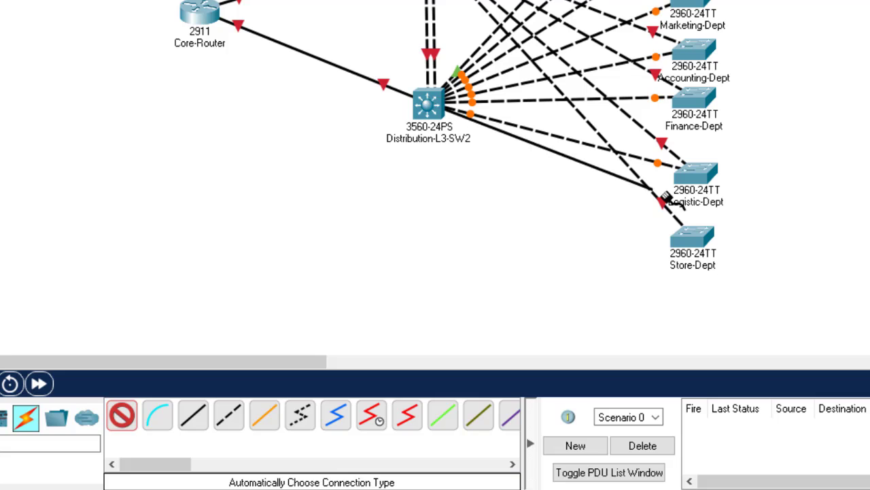
left_click(690, 240)
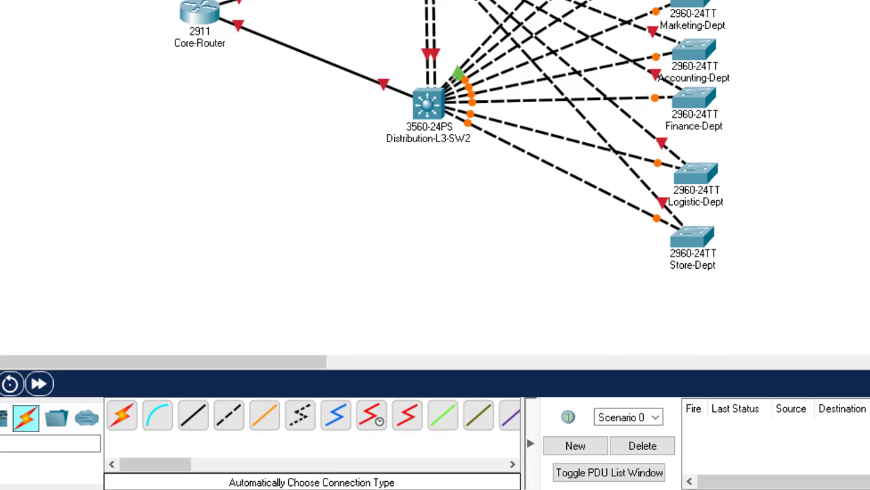
scroll(435, 176, "up", 5)
scroll(435, 176, "up", 1)
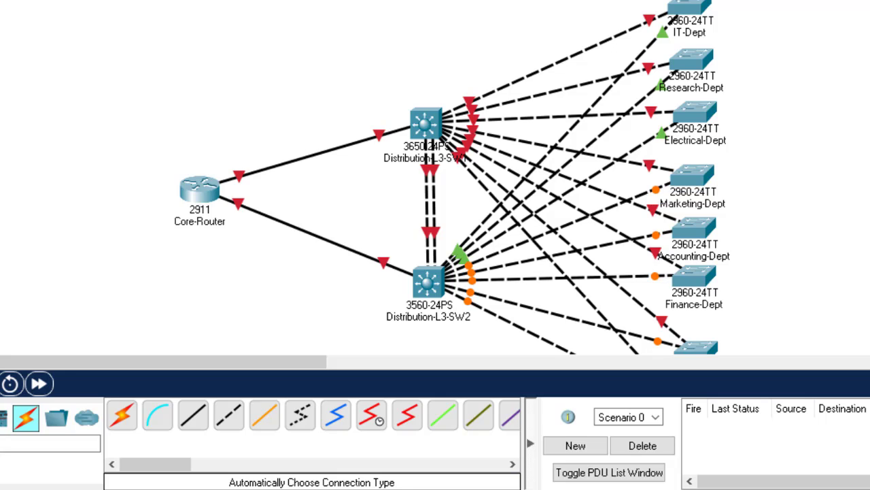
scroll(436, 176, "down", 2)
scroll(435, 177, "up", 2)
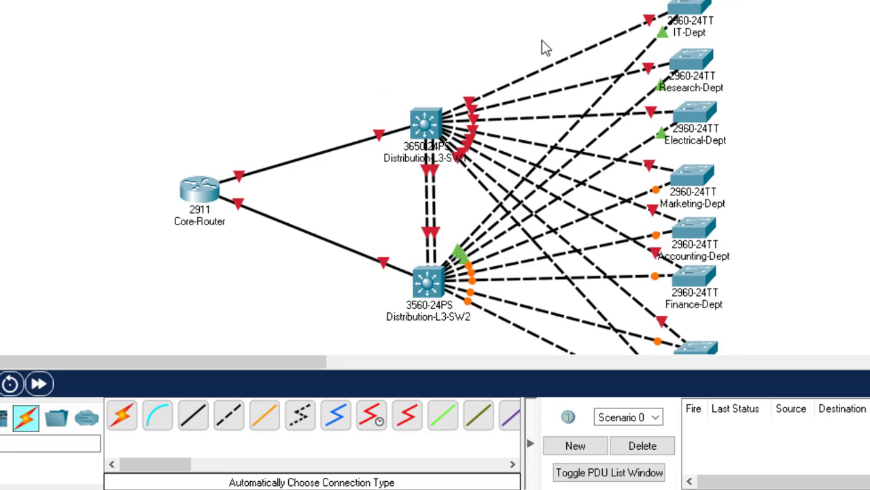
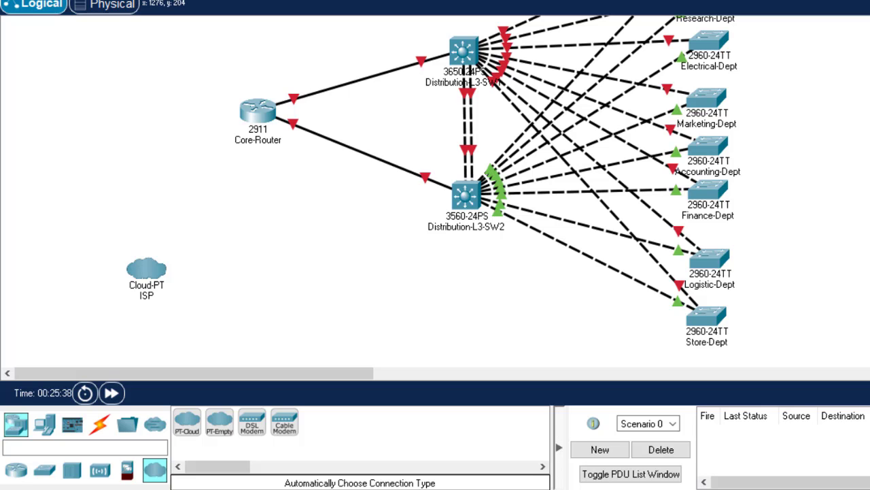
scroll(435, 191, "up", 3)
scroll(435, 191, "down", 2)
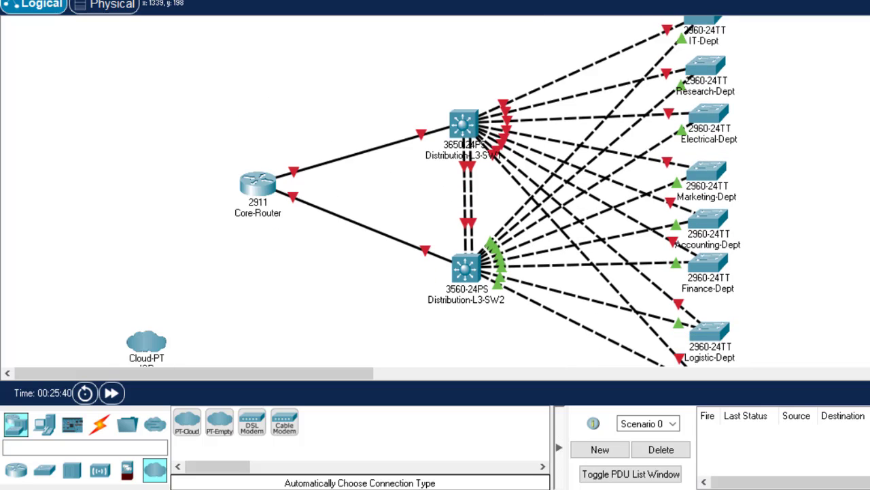
scroll(435, 191, "up", 2)
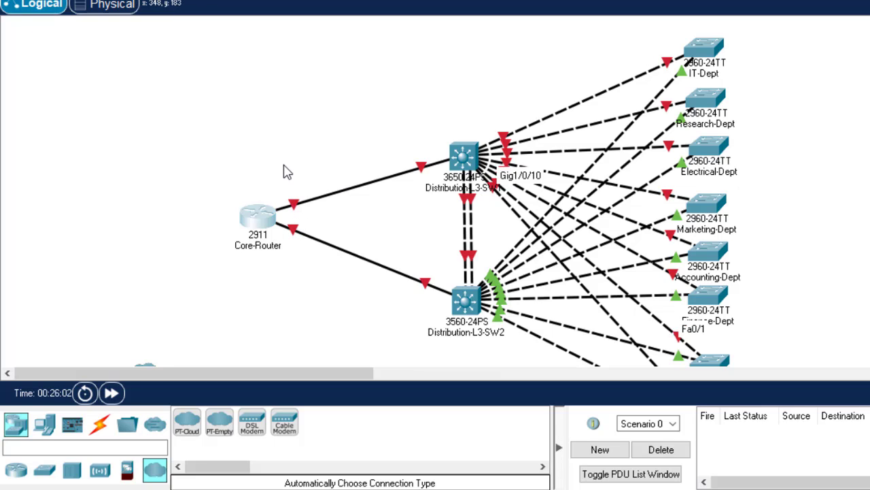
Step: Open Core-Router's command line, decline the initial configuration dialog and get to the router prompt
left_click(264, 227)
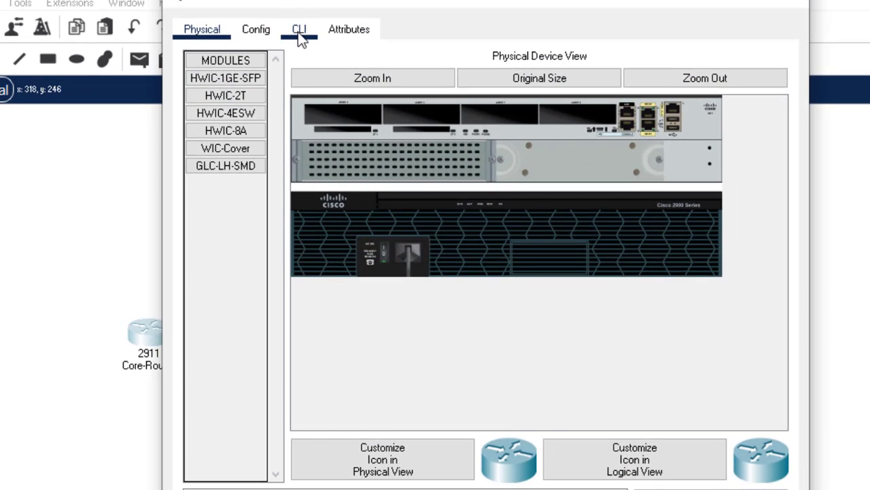
left_click(300, 34)
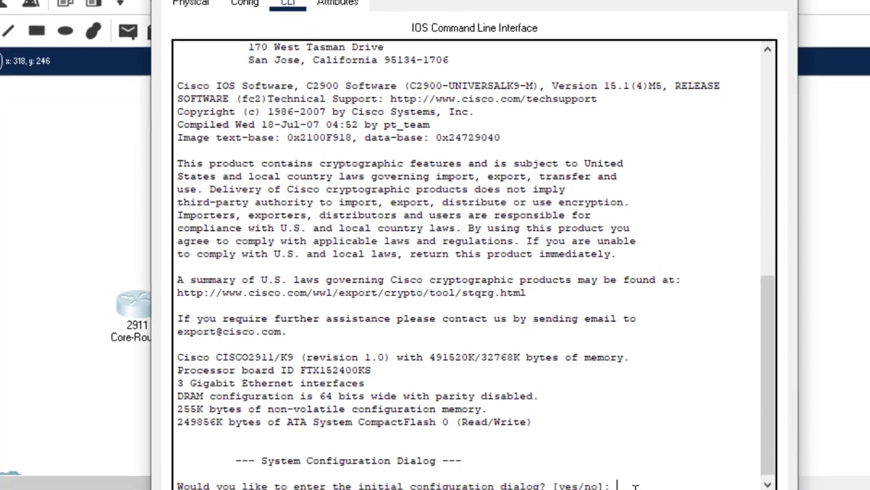
type("n")
key("Return")
key("Return")
key("Return")
key("Return")
key("Return")
key("Return")
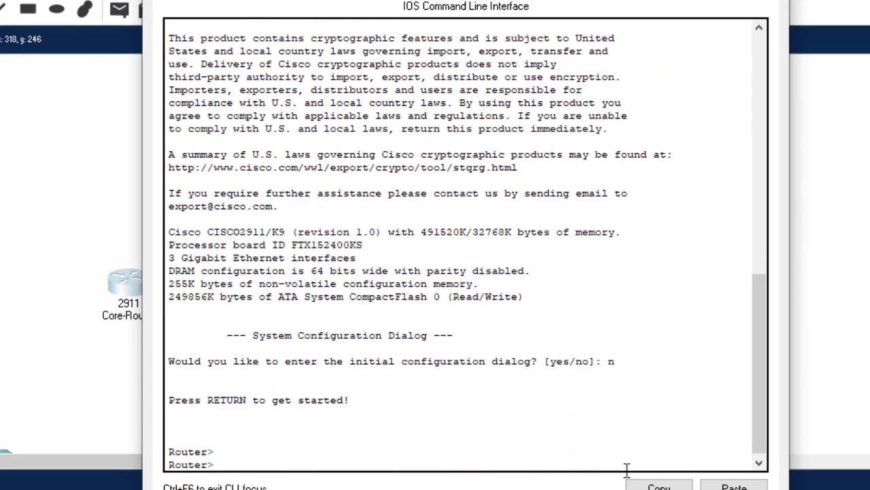
Step: Enter privileged mode with en and global configuration mode with config t on Core-Router
type("en")
key("Return")
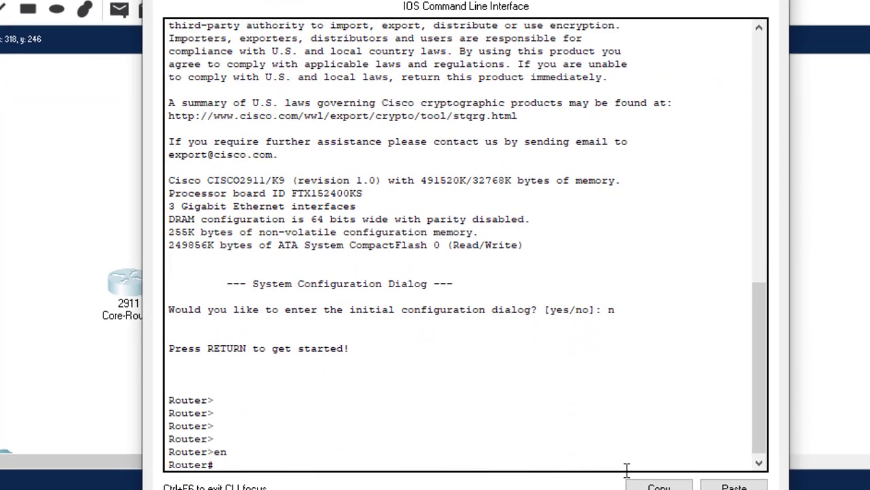
type("con")
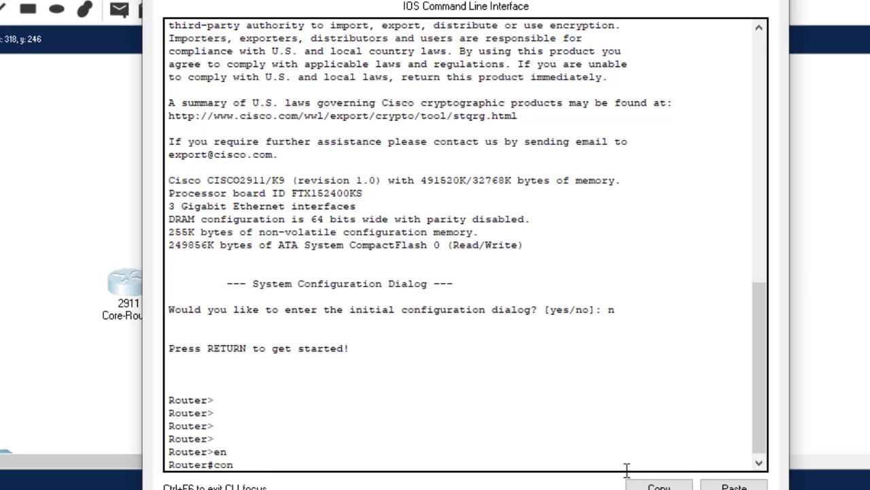
type("fig t")
key("Return")
key("Return")
key("Return")
key("Return")
key("Return")
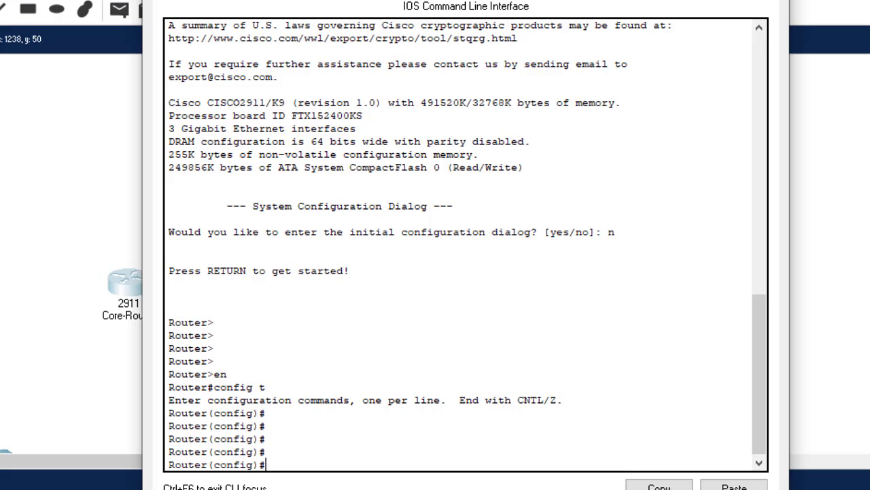
Step: Check which ports Core-Router uses for its links to both distribution switches, and return to its command line
left_click_drag(435, 0, 693, 0)
left_click(170, 270)
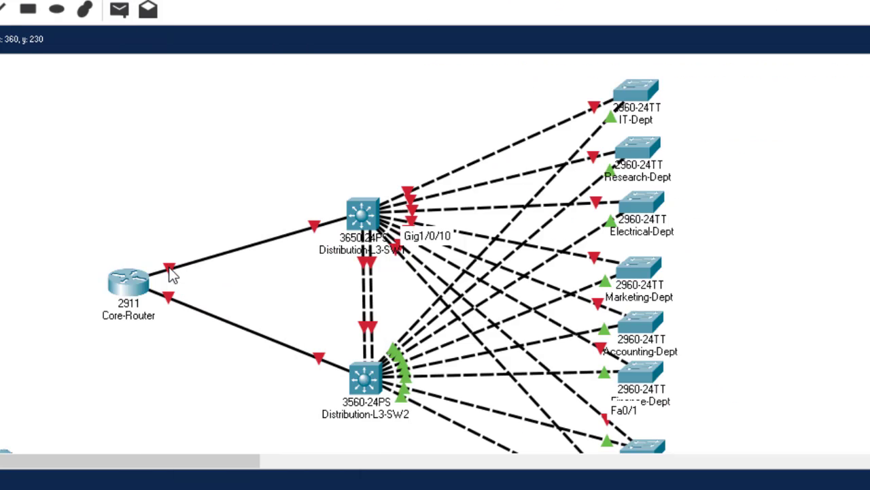
mouse_move(172, 273)
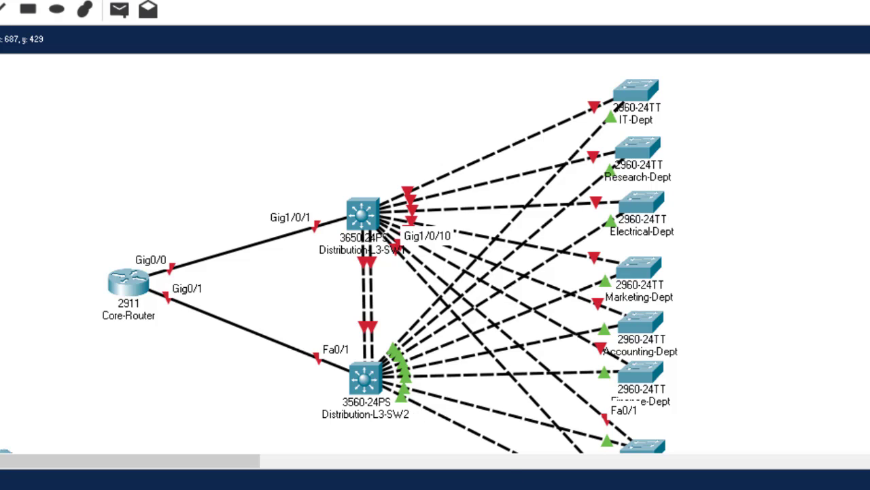
left_click(129, 284)
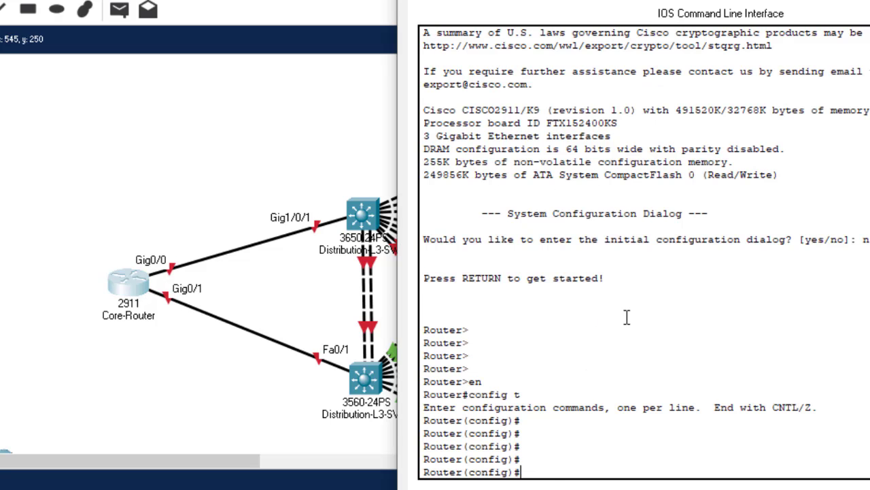
Step: Enable Core-Router's interface range gig0/0-1 with no shutdown
type("int")
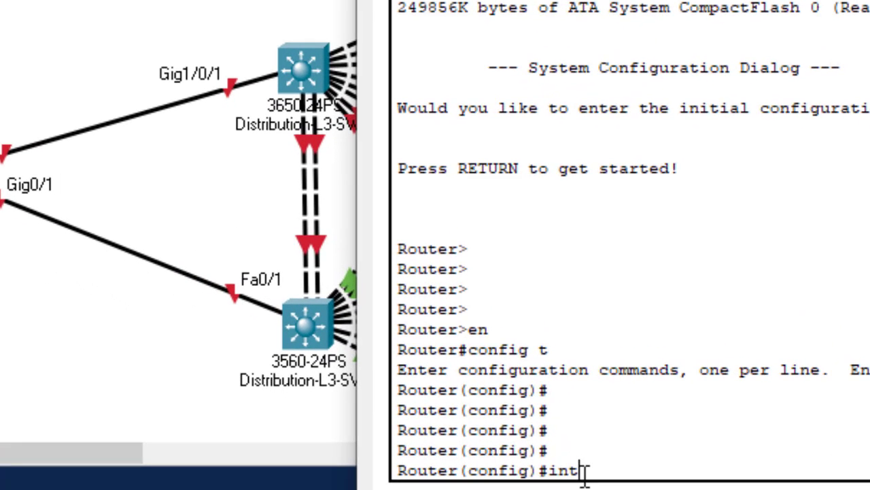
type(" range")
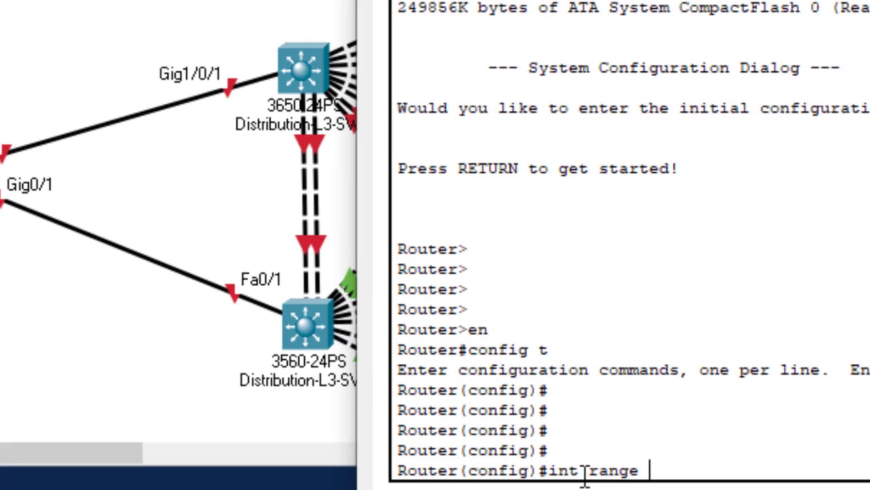
type(" gig0/0-1")
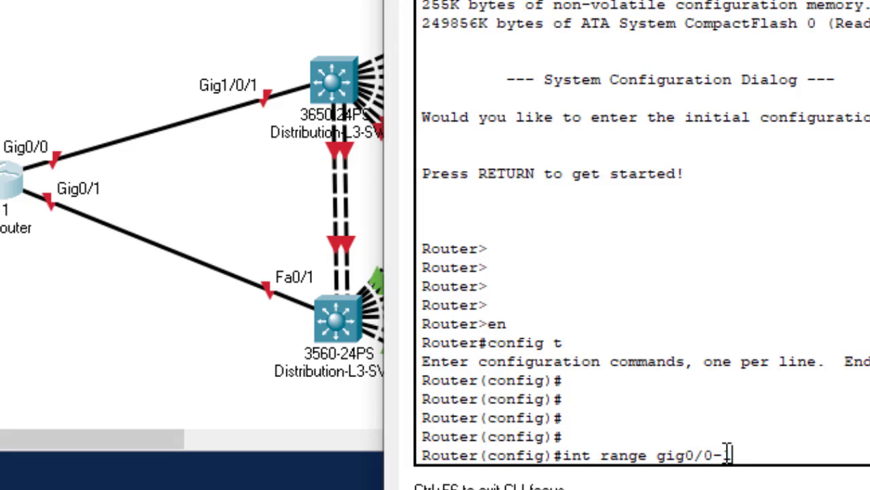
key("Return")
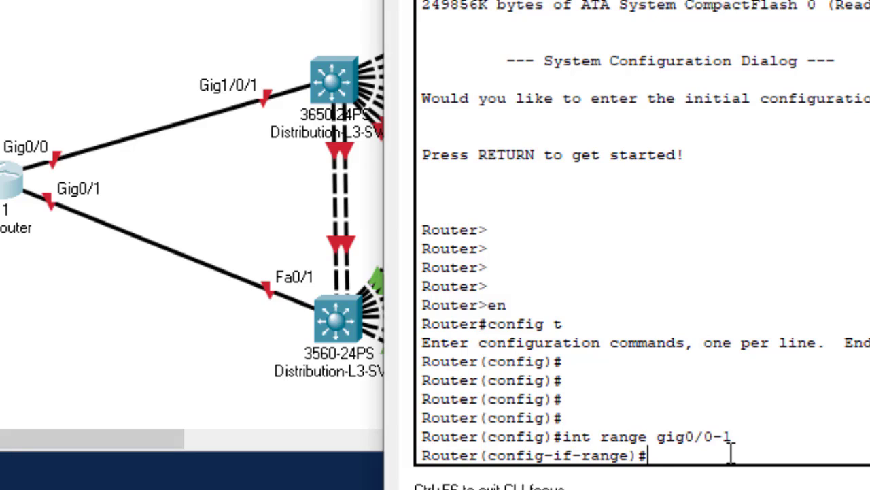
type("no shut")
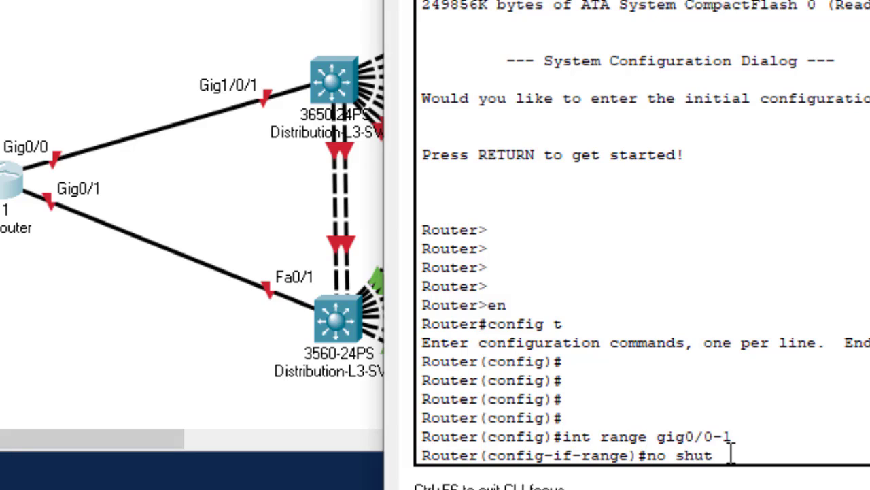
type("do")
key("Tab")
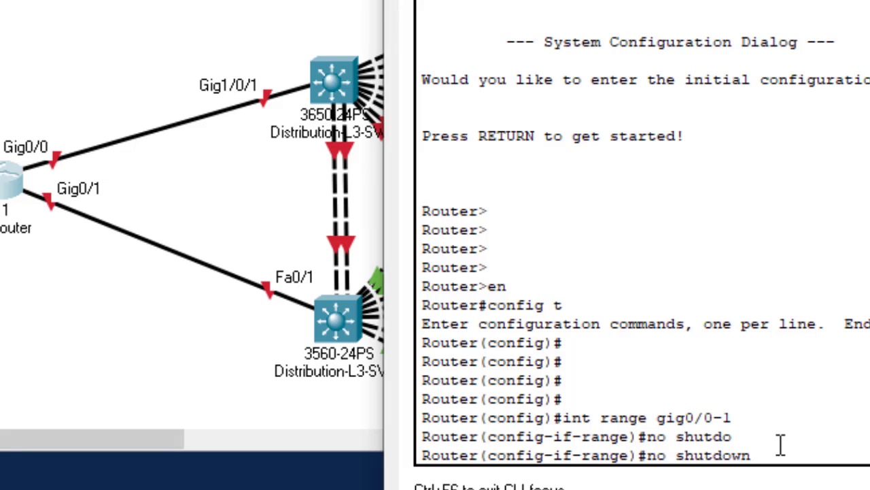
key("Return")
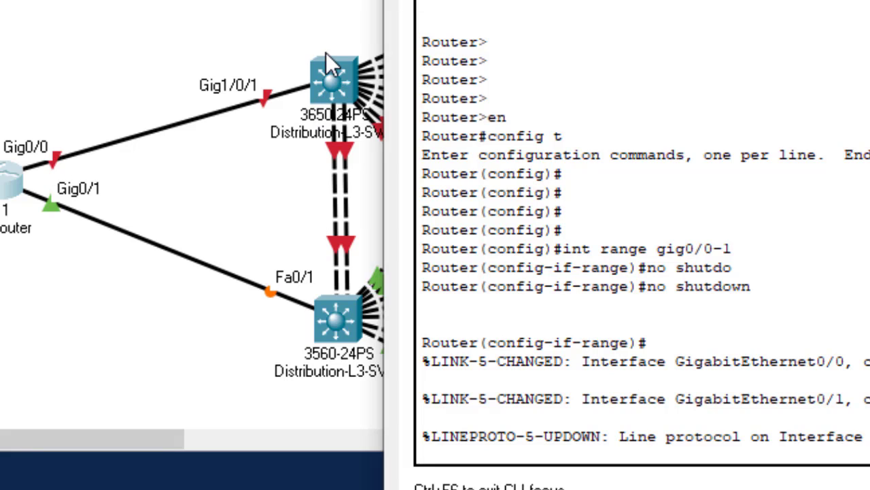
Step: Save Core-Router's configuration with do wr and close its window
key("Return")
key("Return")
key("Return")
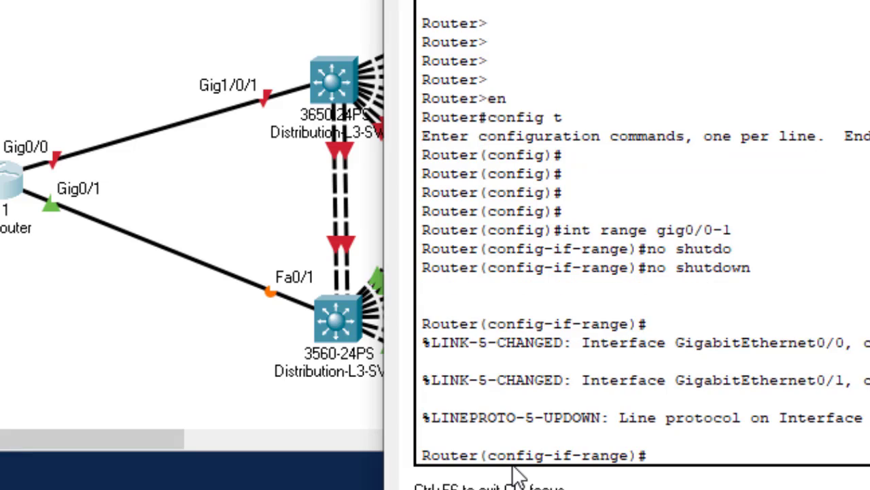
key("Return")
type("do wr")
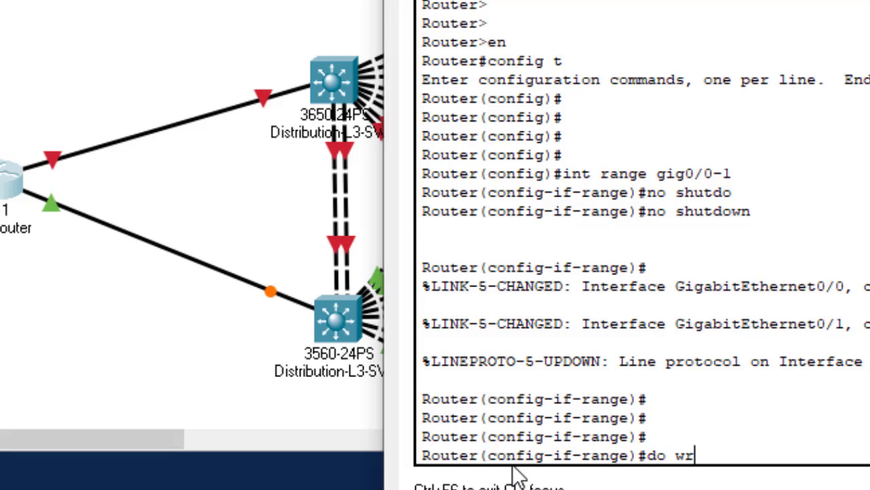
key("Return")
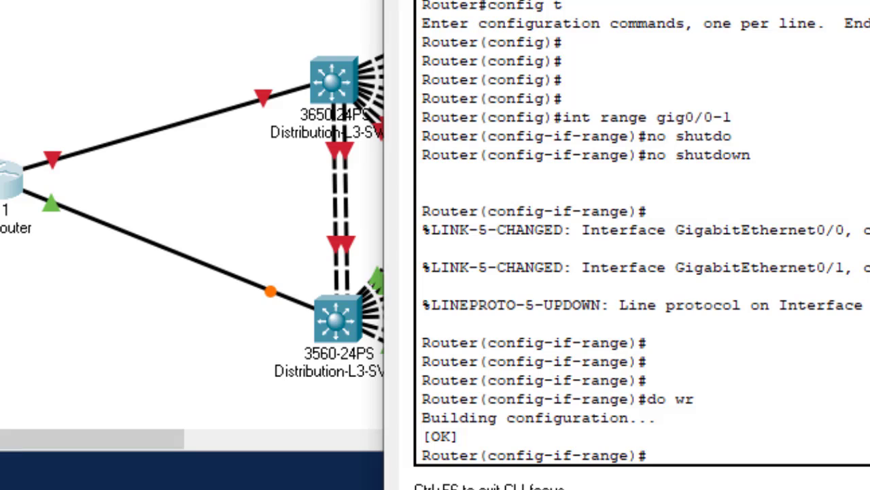
left_click(869, 0)
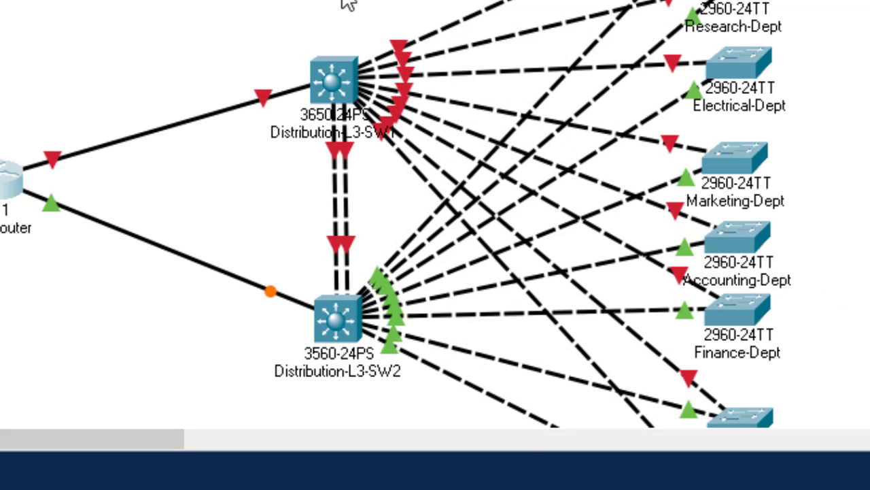
Step: Open the Distribution-L3-SW1 device window beside the topology and try to access its command line
left_click(335, 68)
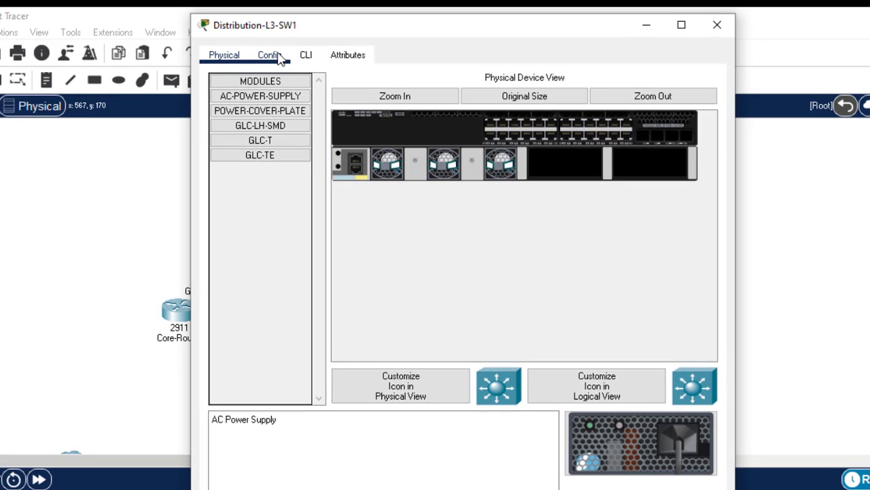
left_click_drag(586, 30, 825, 60)
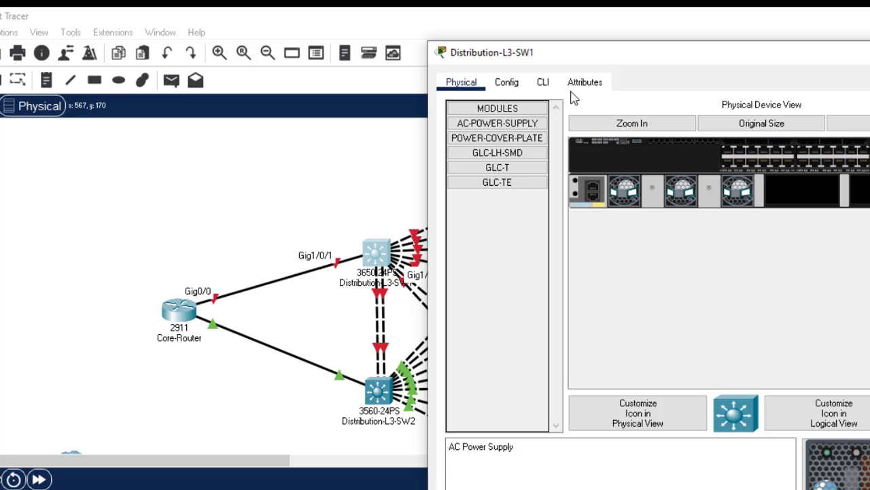
left_click(542, 83)
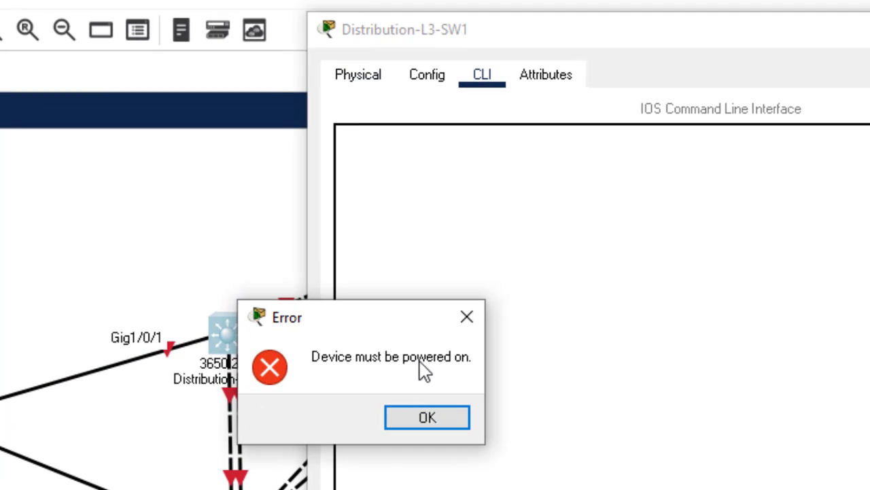
left_click(438, 416)
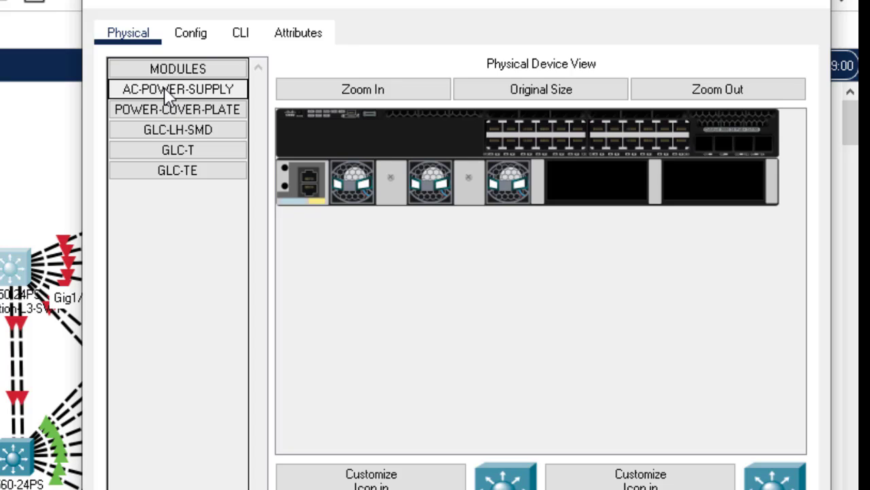
Step: Try out an AC-POWER-SUPPLY module in the first empty power bay of Distribution-L3-SW1 and remove it again
left_click_drag(167, 90, 606, 185)
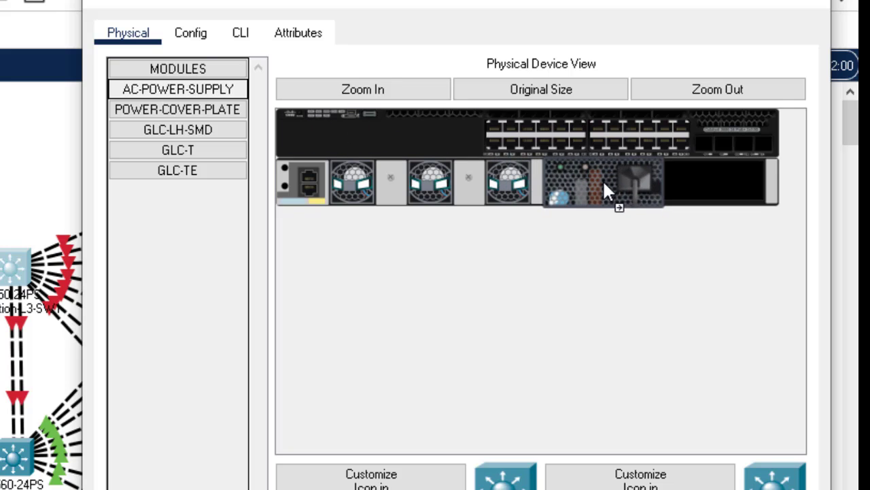
left_click_drag(603, 184, 603, 185)
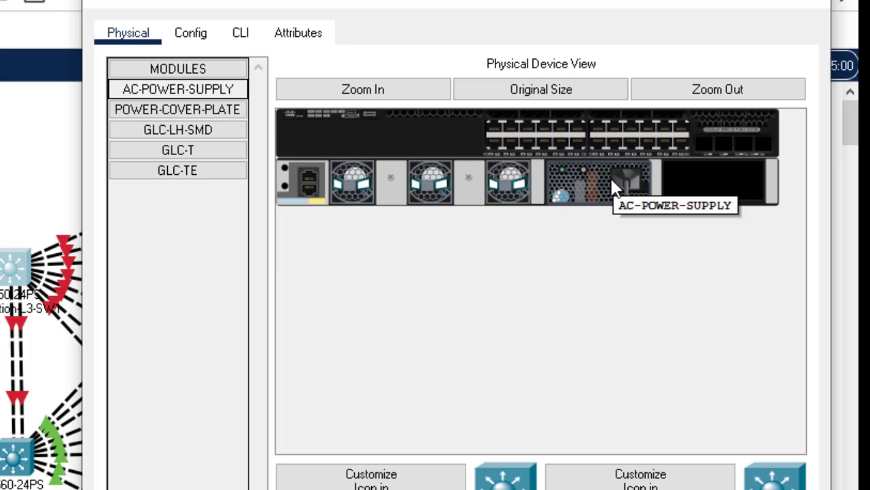
left_click_drag(610, 176, 171, 215)
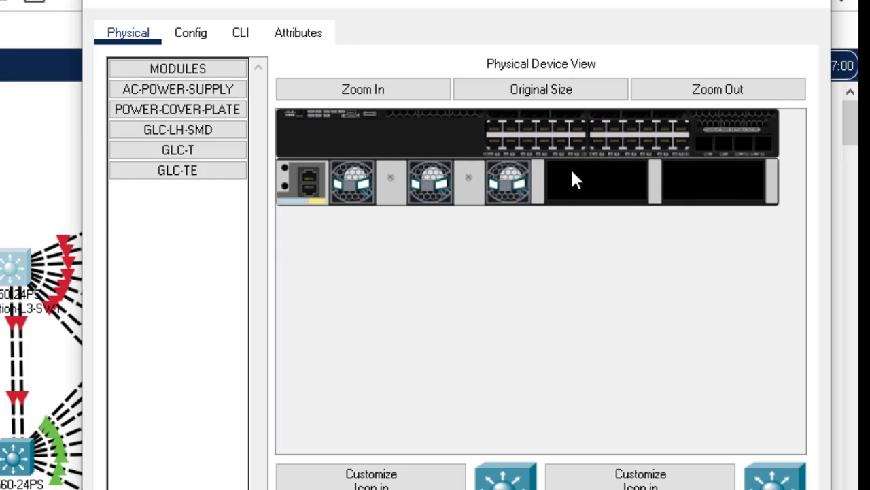
Step: Install an AC-POWER-SUPPLY module in the first power bay of Distribution-L3-SW1 and open the switch's command line
left_click(164, 96)
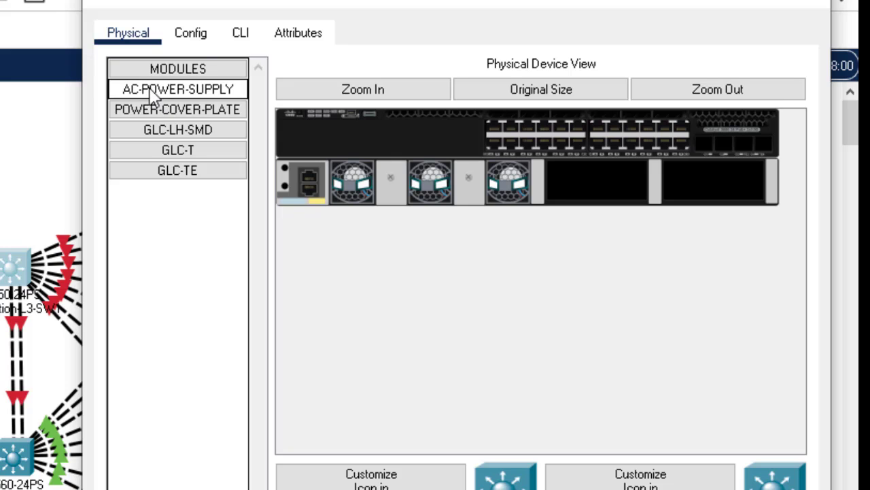
left_click_drag(153, 95, 598, 181)
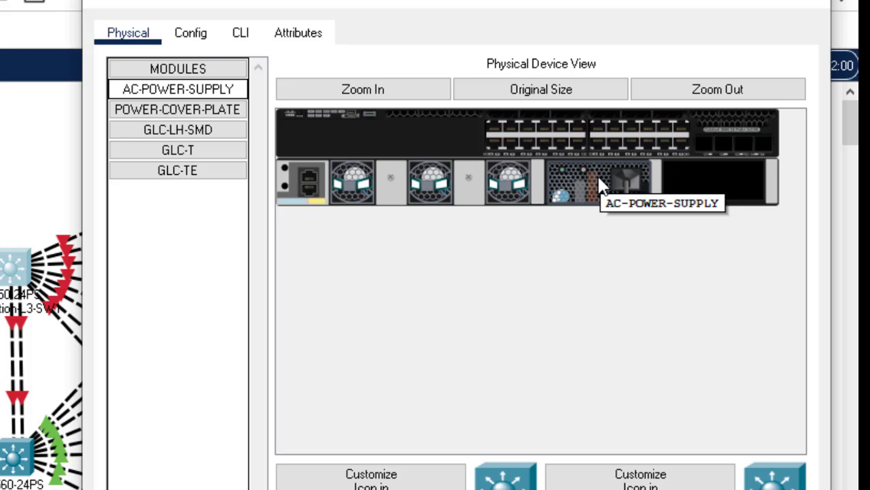
left_click(235, 41)
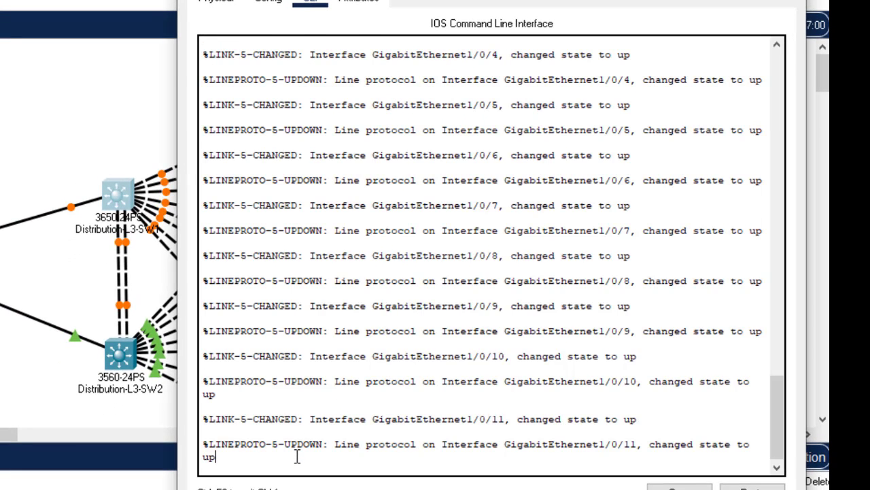
Step: Decline the initial configuration dialog on Distribution-L3-SW1 and bring up the Switch> prompt
key("Return")
key("Return")
key("Return")
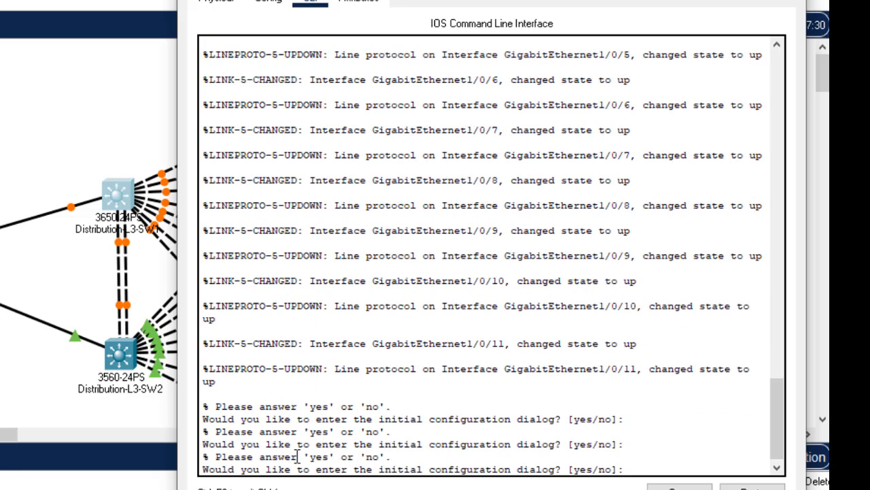
type("n")
key("Return")
key("Return")
key("Return")
key("Return")
key("Return")
key("Return")
key("Return")
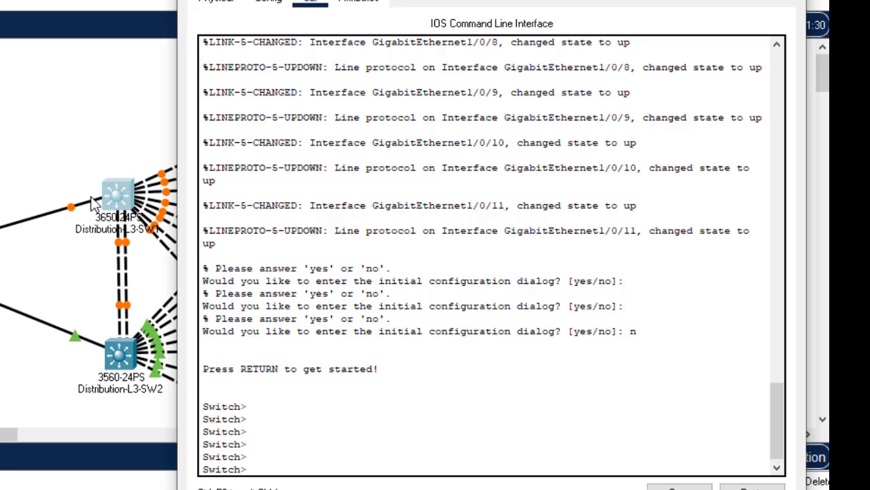
Step: Review the interface state-change messages in Distribution-L3-SW1's command-line output, close its window and look over the topology's link states
left_click(783, 338)
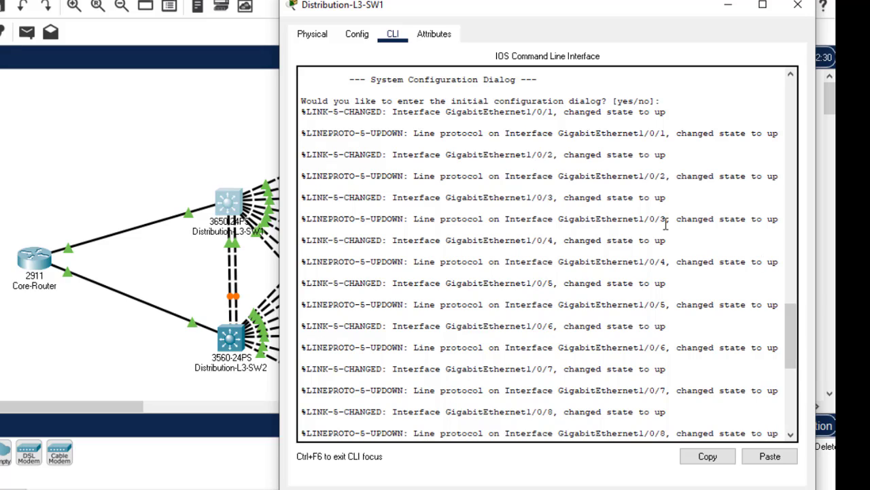
left_click_drag(677, 133, 752, 133)
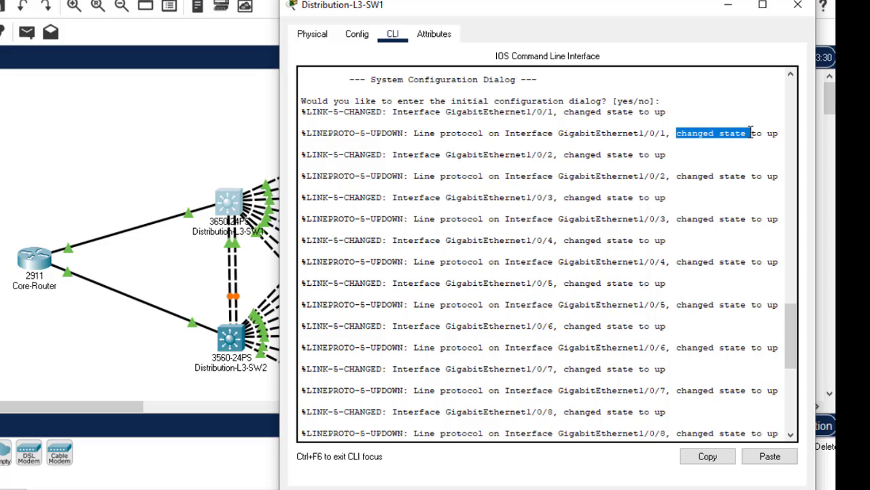
left_click_drag(678, 176, 780, 176)
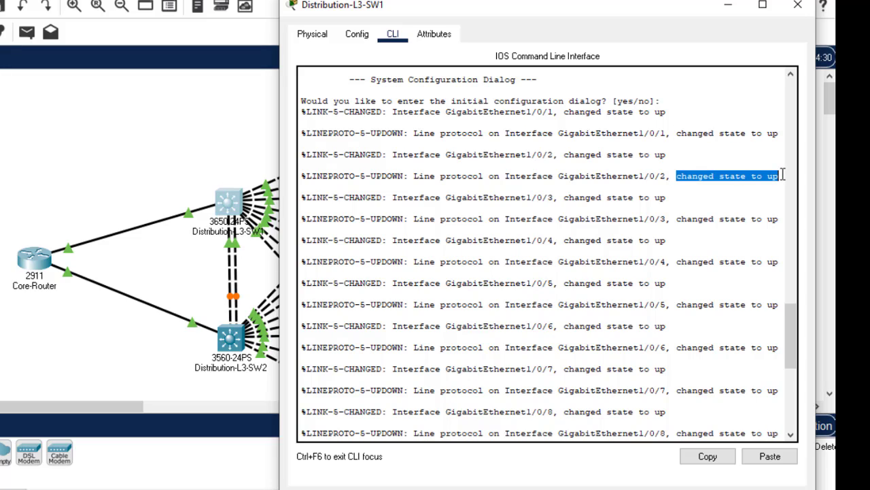
left_click_drag(681, 219, 771, 204)
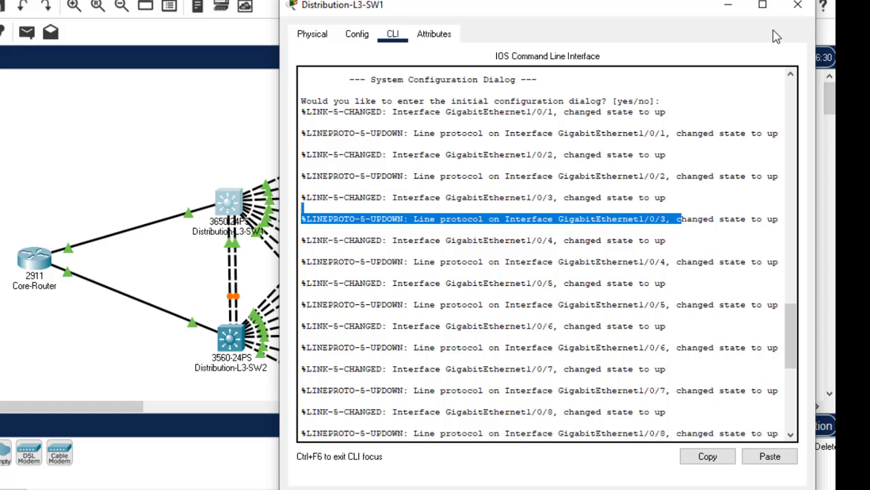
left_click(798, 8)
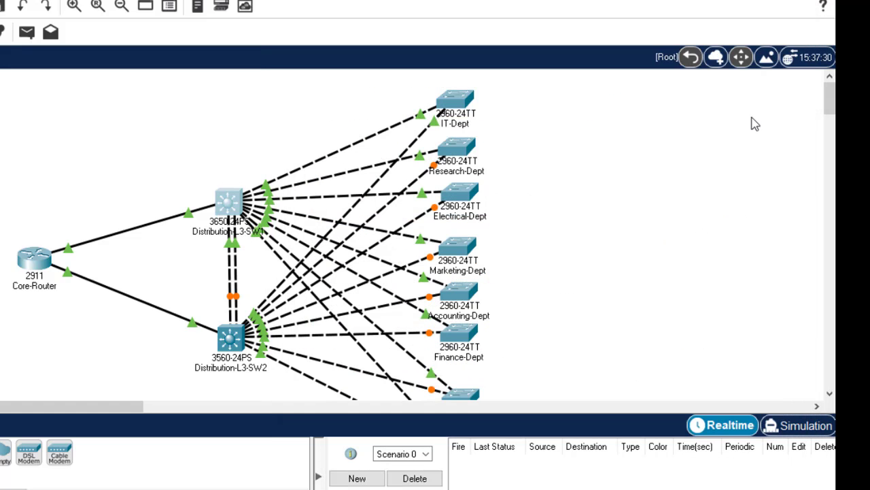
scroll(252, 170, "down", 3)
scroll(251, 170, "up", 3)
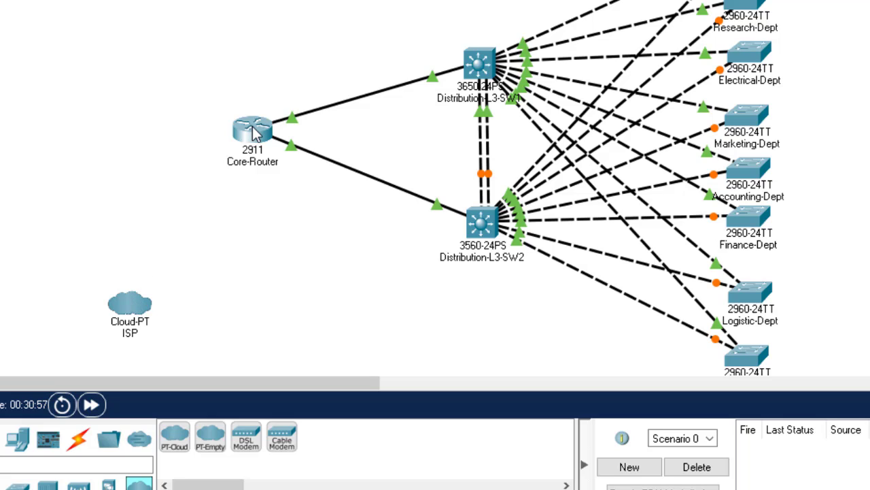
Step: Switch off Core-Router's power in its physical device view and place the window beside the router in the topology
mouse_move(257, 134)
left_click(254, 139)
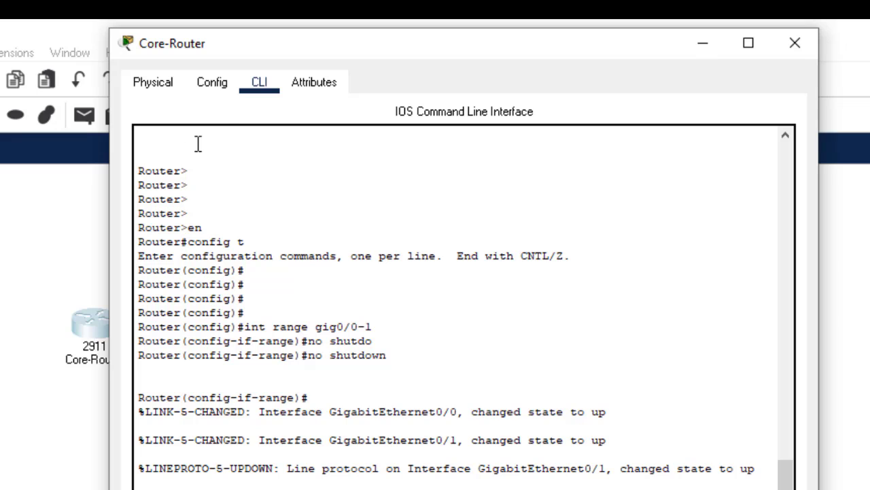
left_click(156, 83)
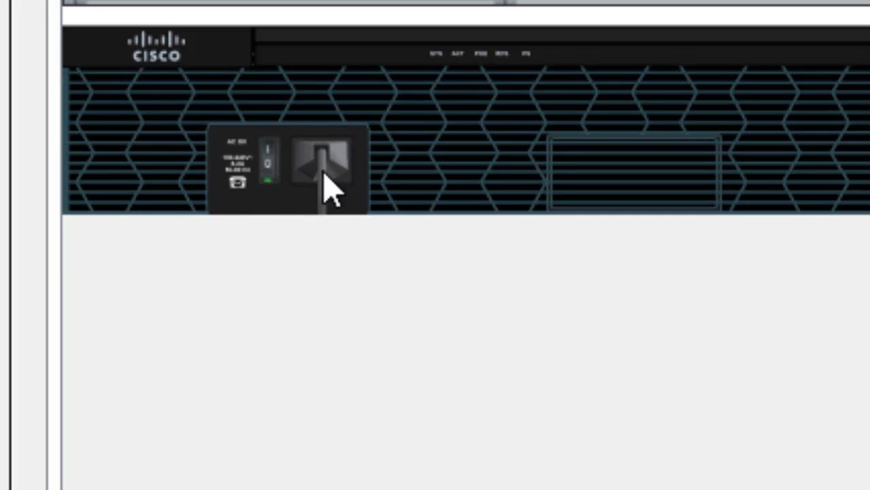
left_click(266, 163)
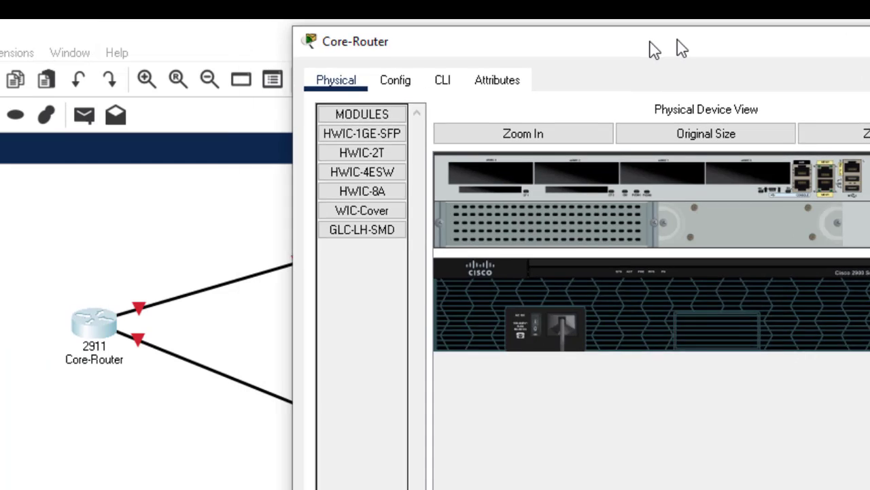
left_click_drag(649, 42, 743, 38)
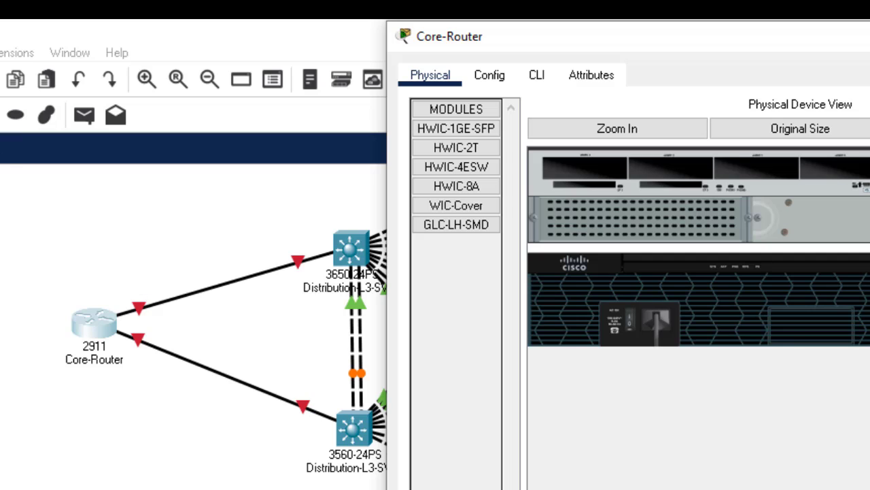
left_click_drag(869, 39, 719, 39)
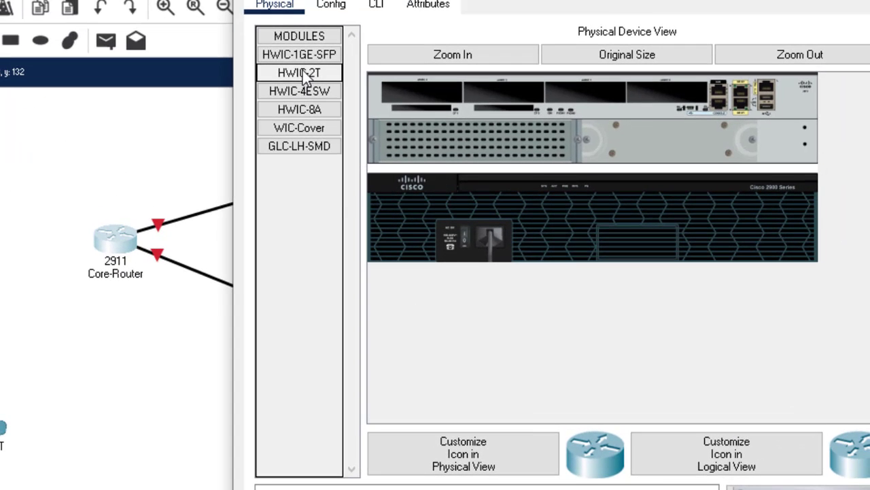
Step: Install an HWIC-2T module in Core-Router's leftmost empty slot and power the router back on
left_click_drag(304, 76, 427, 99)
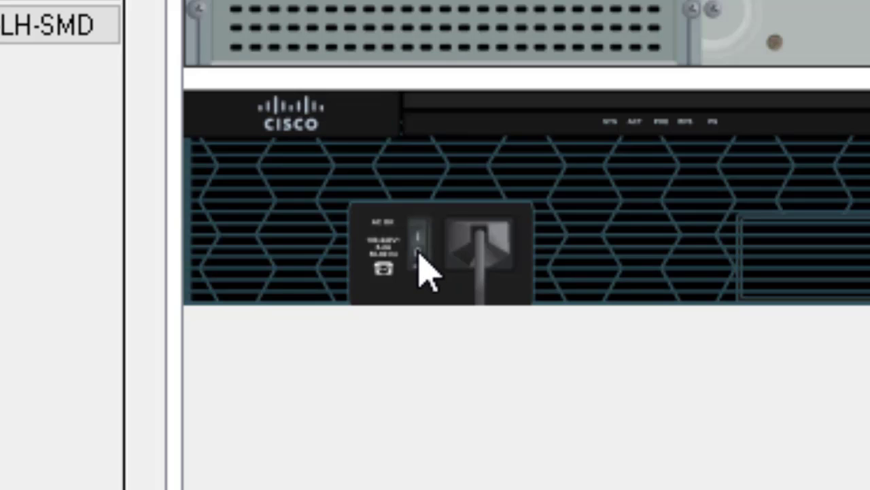
left_click(419, 248)
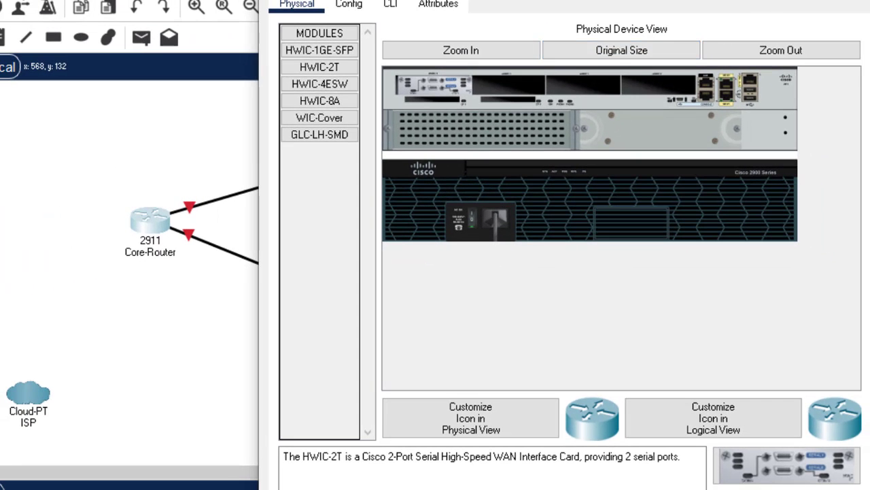
left_click(397, 8)
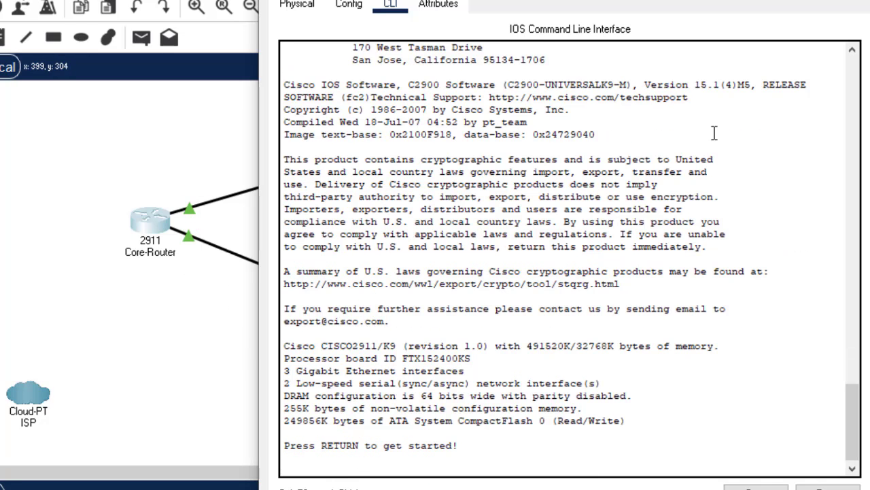
left_click(861, 7)
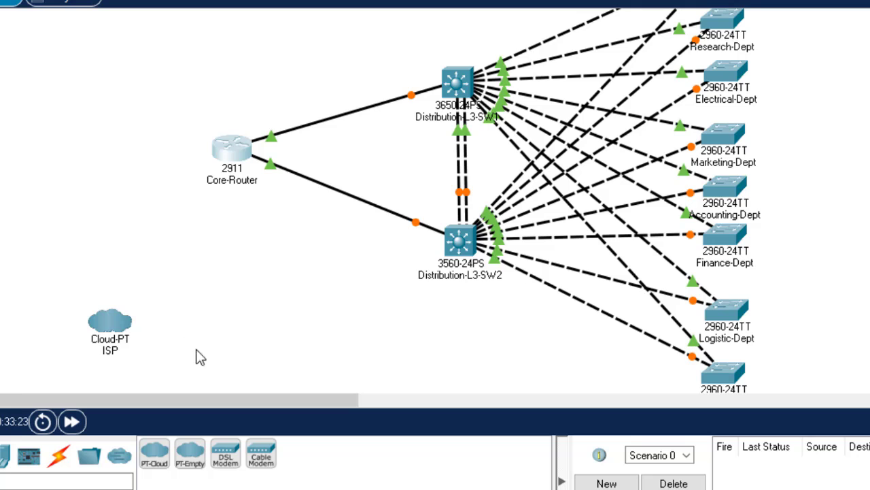
Step: Connect Core-Router's Serial0/3/0 to the ISP cloud's Serial0 with a Serial DCE cable
left_click(60, 457)
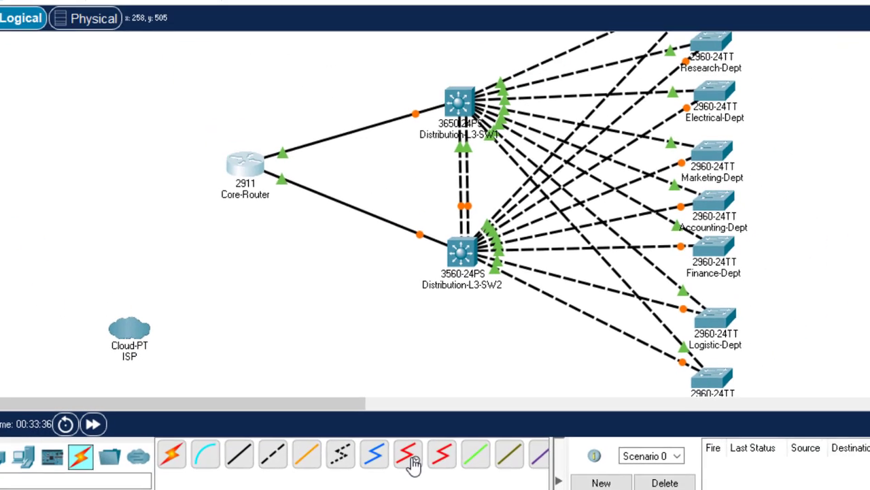
left_click(367, 311)
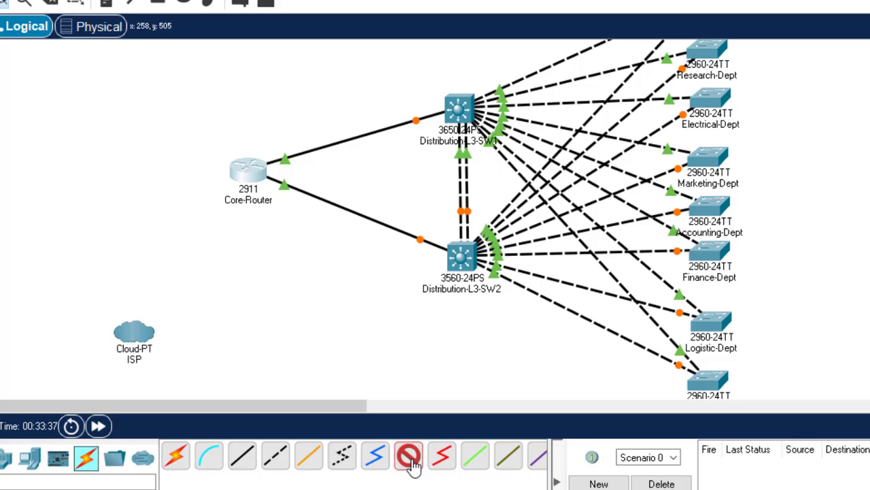
left_click(250, 165)
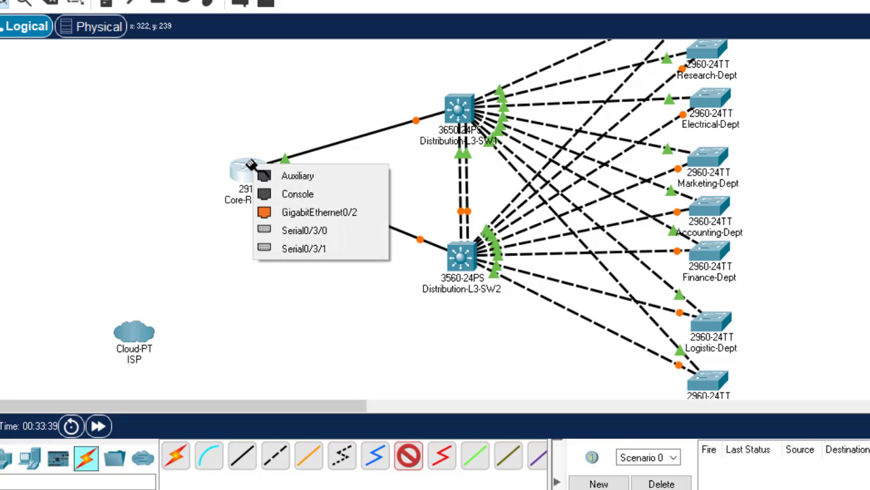
left_click(321, 234)
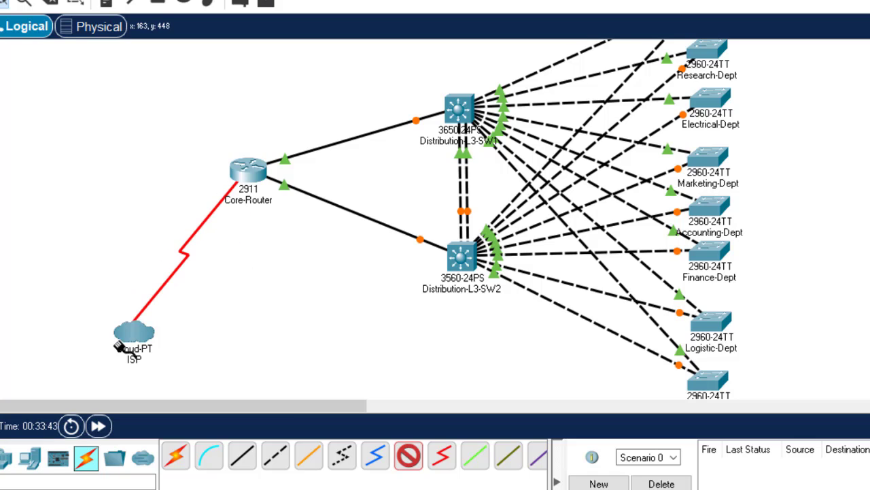
left_click(142, 340)
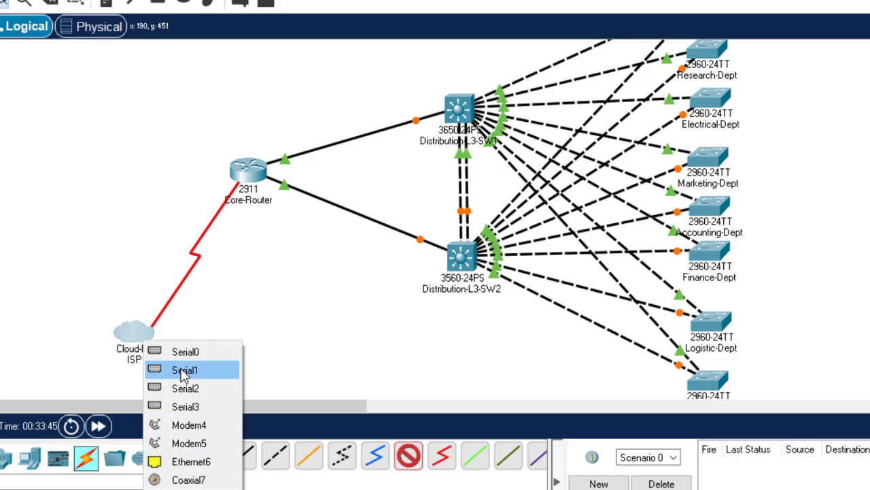
left_click(213, 359)
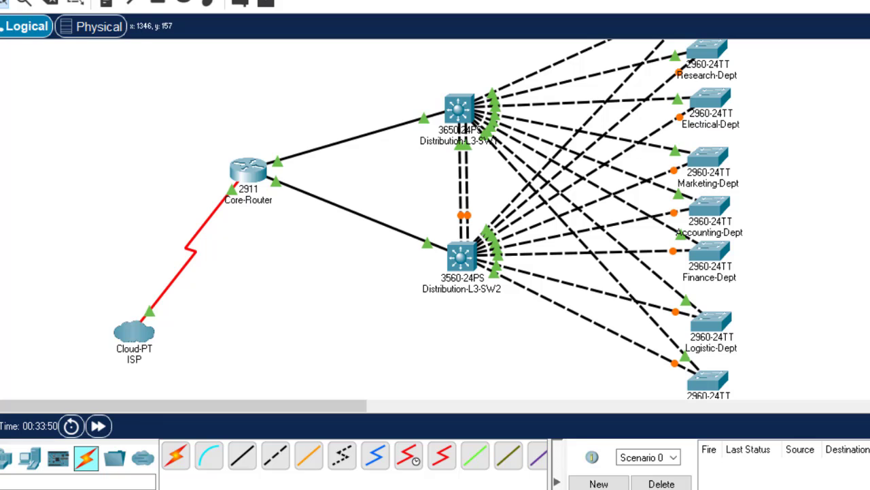
Step: Add a PC, a printer and a server beside the IT-Dept switch and arrange them in a row
scroll(429, 218, "up", 2)
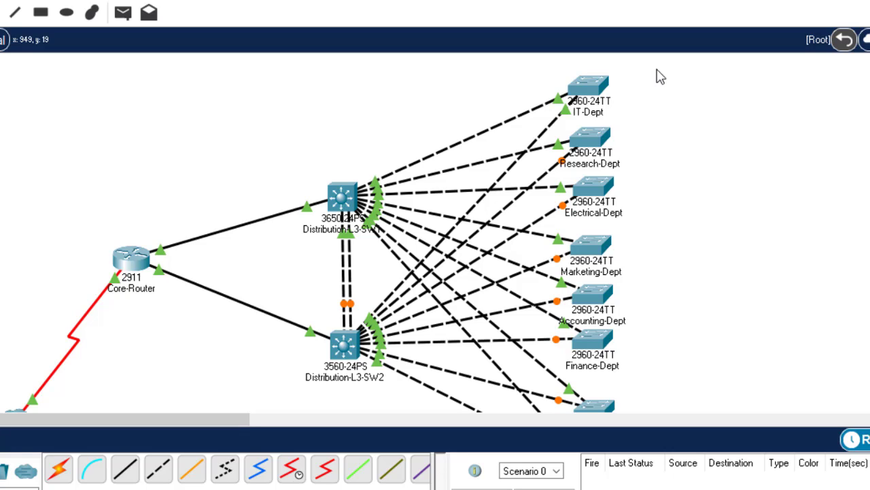
left_click(0, 470)
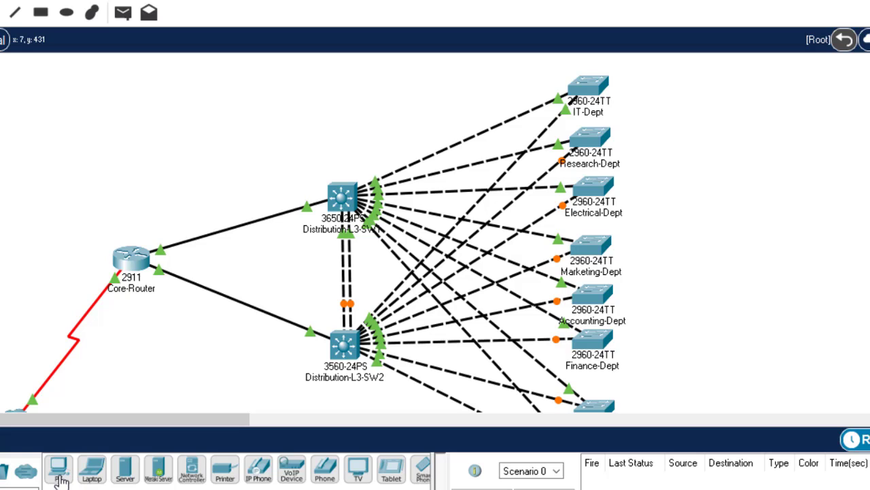
left_click_drag(61, 479, 704, 94)
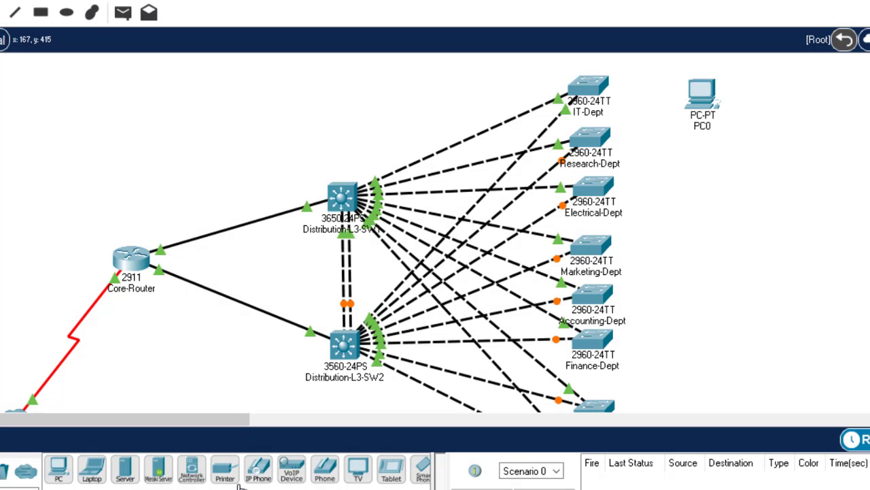
left_click_drag(229, 476, 761, 117)
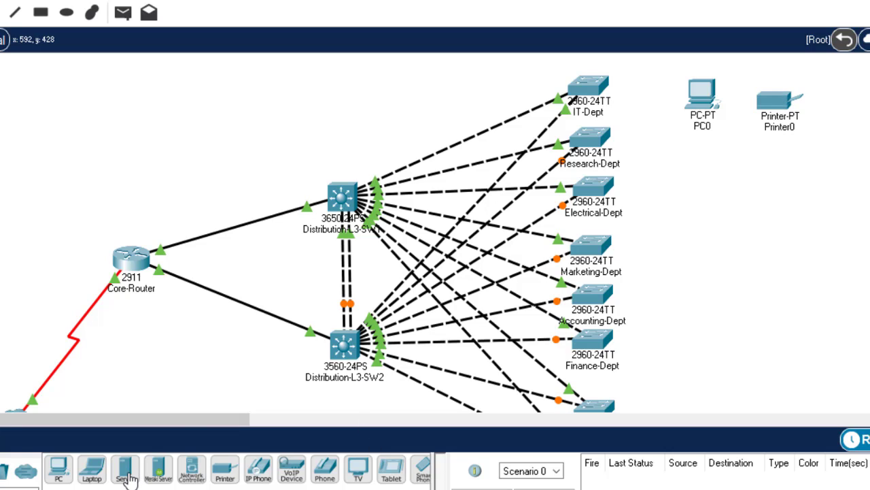
left_click_drag(125, 476, 857, 160)
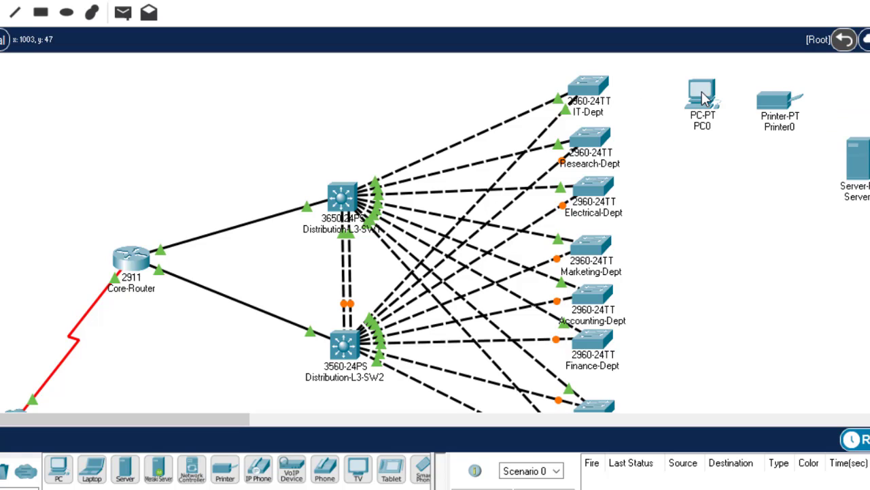
left_click_drag(707, 95, 690, 81)
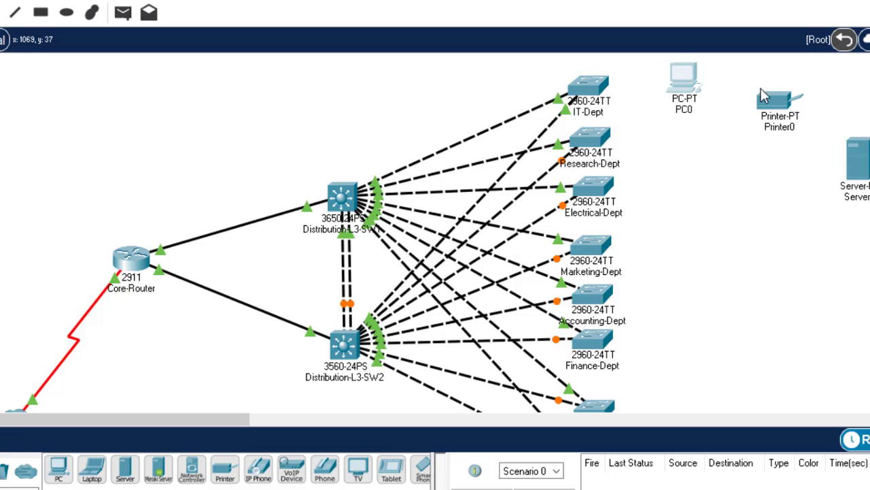
left_click_drag(780, 107, 757, 74)
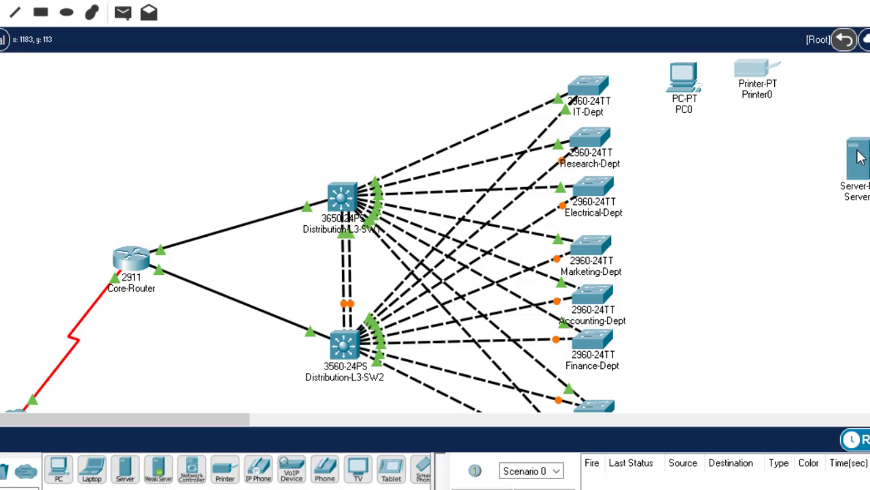
left_click_drag(858, 156, 824, 81)
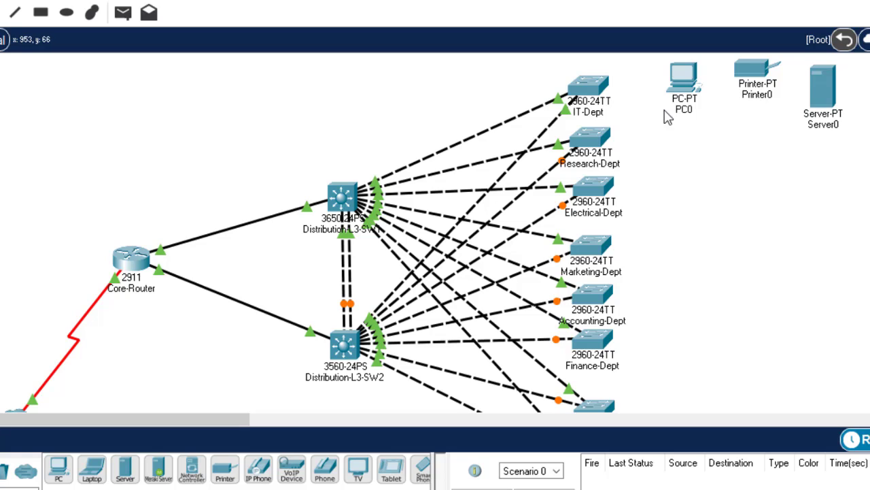
Step: Rename the IT department's end devices IT-PC1, IT-Printer1 and IT-Server1, and nudge the server up level with the row
left_click(688, 111)
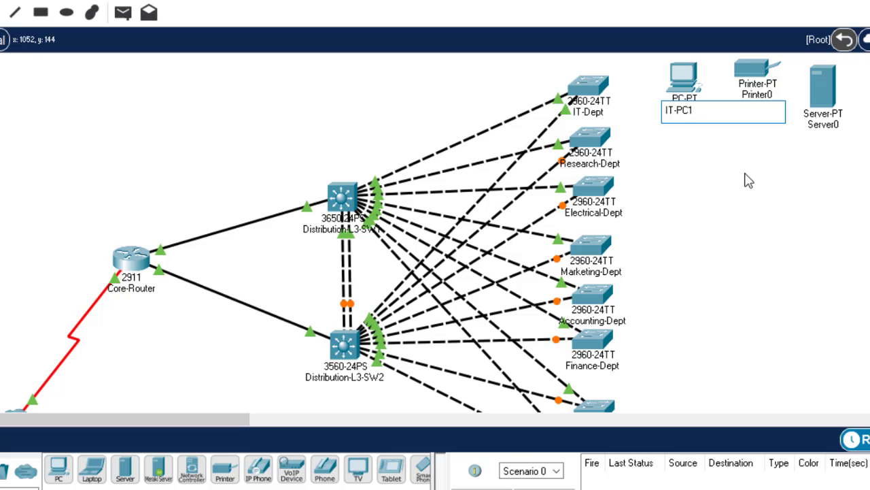
left_click(781, 147)
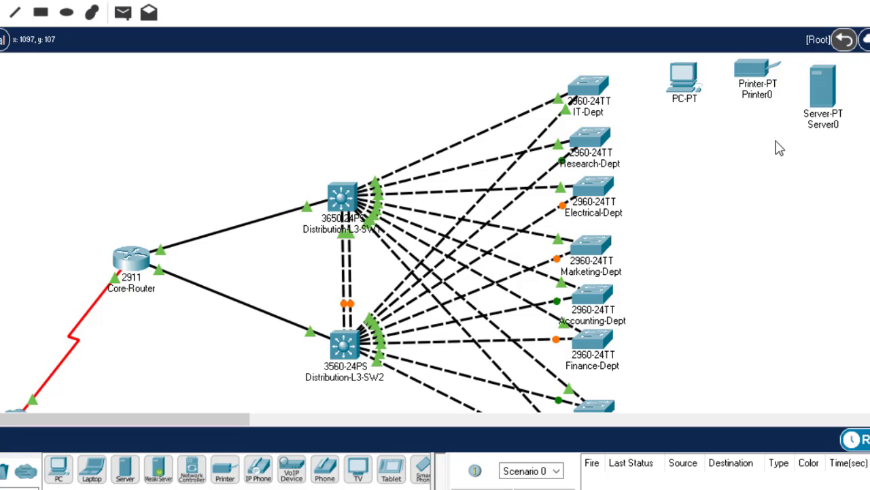
left_click(767, 98)
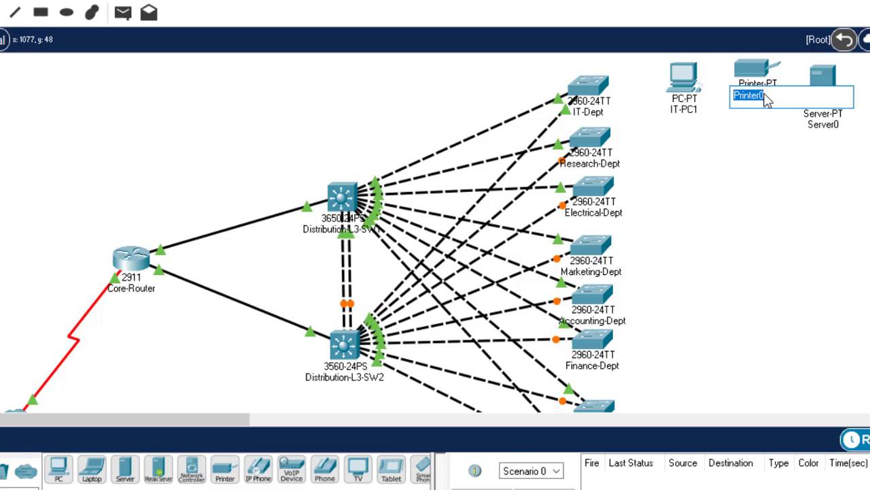
type("IT-")
left_click(835, 126)
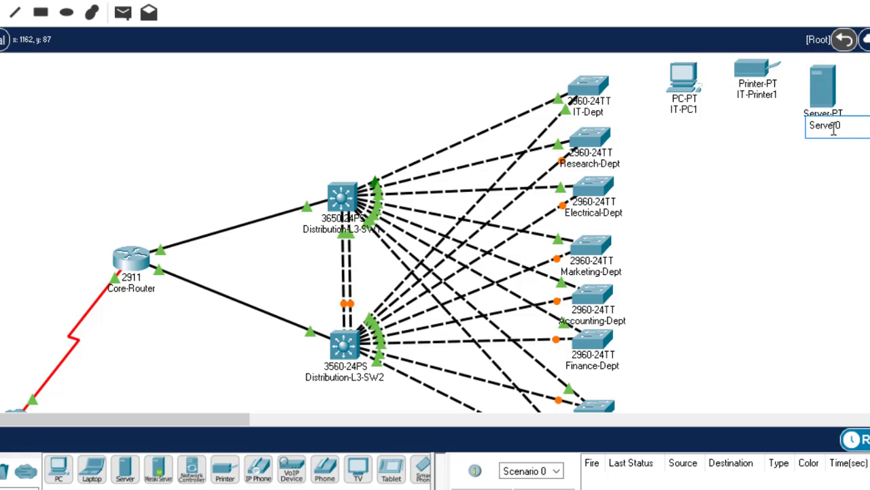
double_click(834, 129)
key("BackSpace")
key("Return")
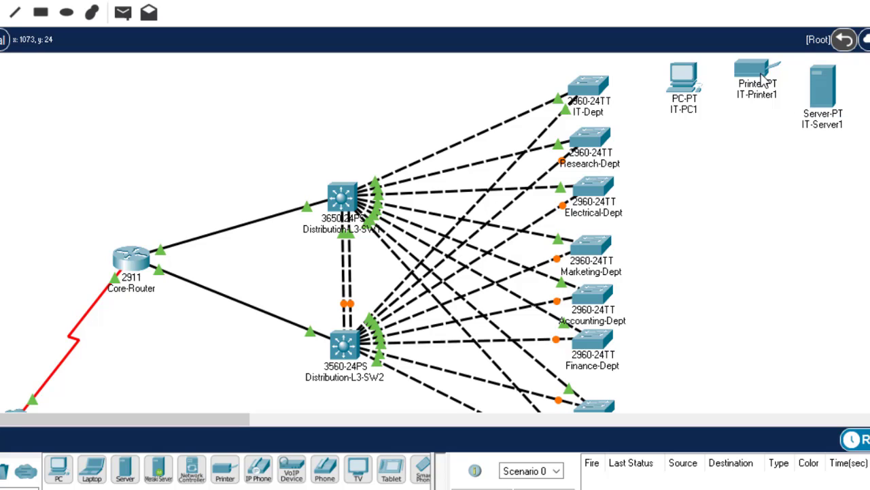
left_click_drag(824, 83, 823, 73)
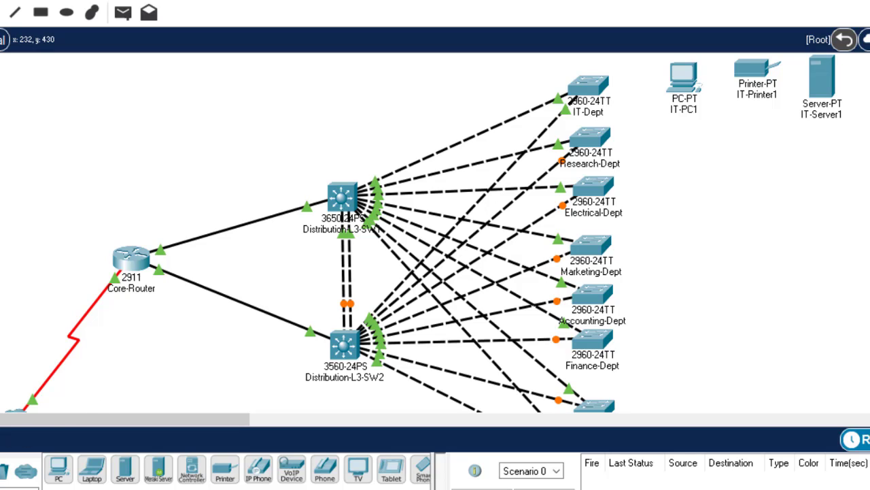
Step: Connect the IT-Dept switch to IT-PC1, IT-Printer1 and IT-Server1 with automatically chosen cables
left_click(0, 471)
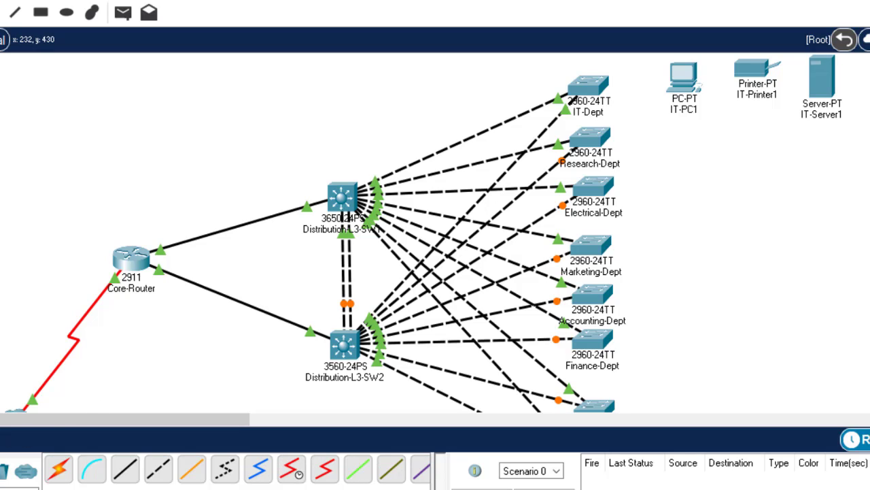
left_click(59, 471)
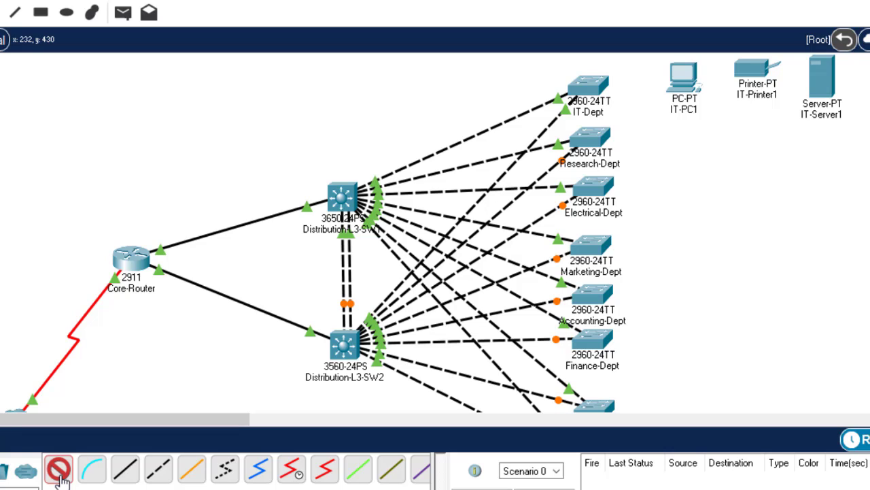
left_click(601, 85)
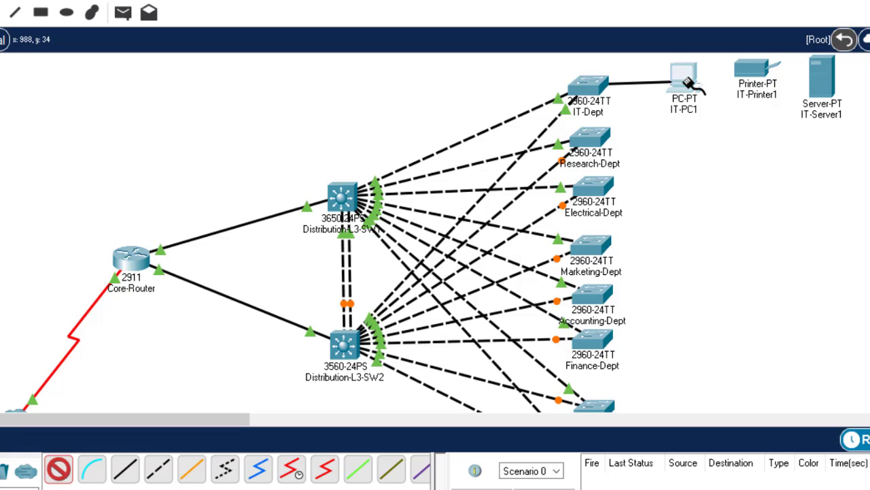
left_click(684, 79)
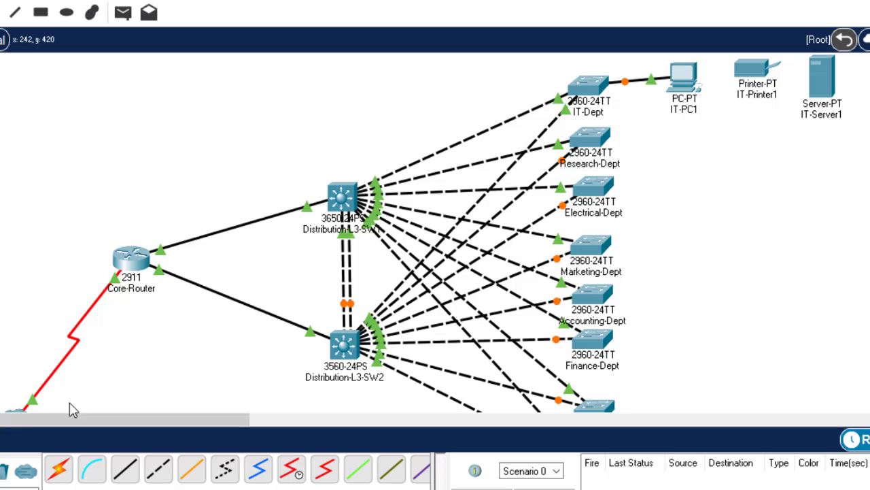
left_click(60, 471)
left_click(601, 85)
left_click(756, 69)
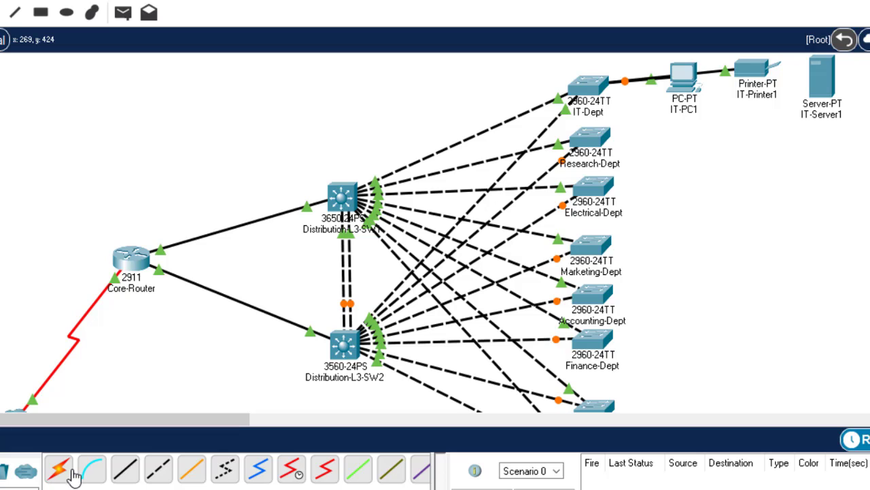
left_click(60, 471)
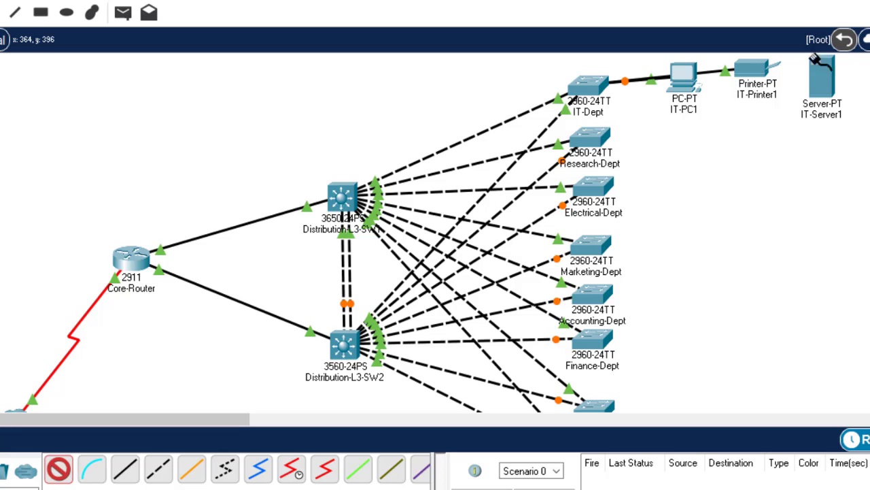
left_click(601, 83)
left_click(823, 78)
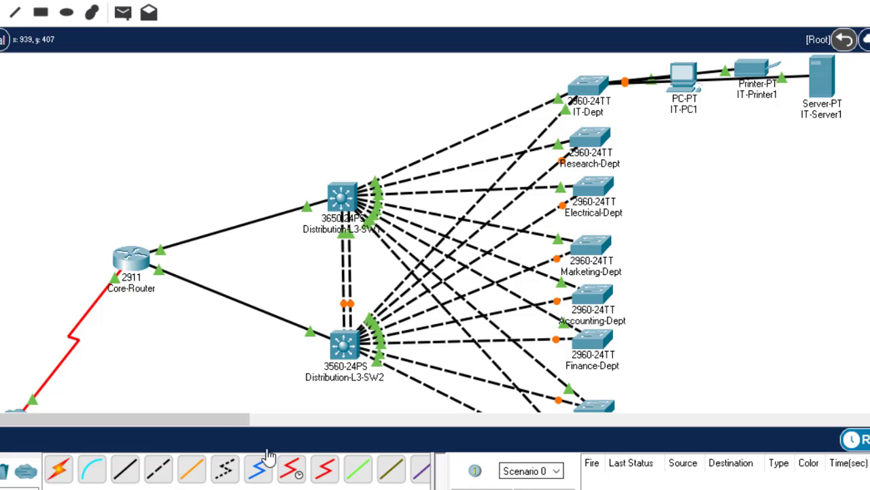
Step: Move IT-Server1, IT-Printer1 and IT-PC1 farther away from the IT-Dept switch, keeping them in a row
left_click_drag(232, 422, 307, 422)
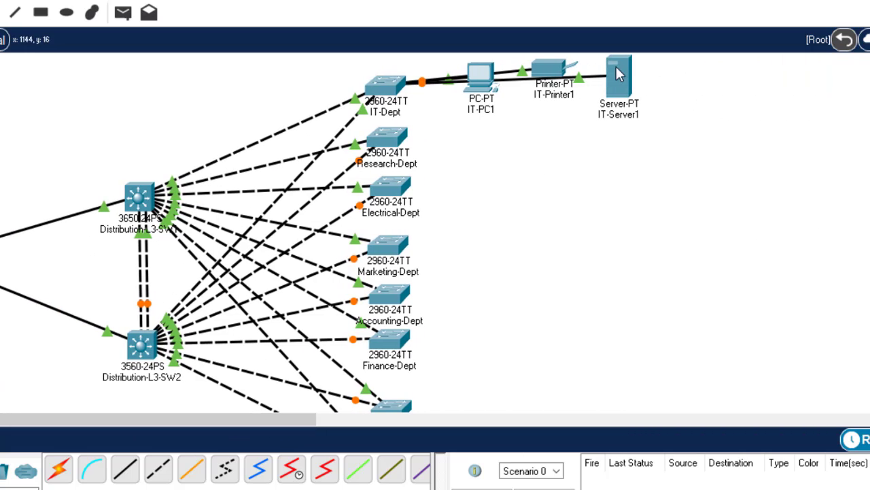
left_click_drag(621, 75, 737, 73)
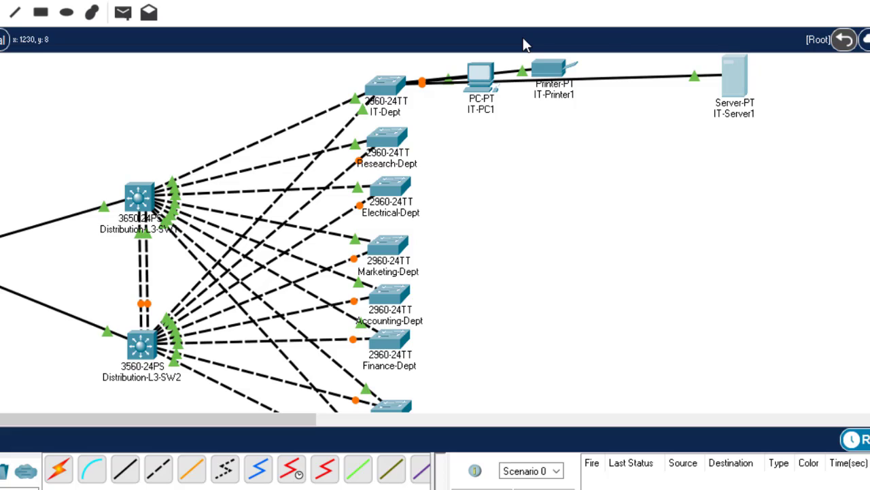
left_click_drag(552, 75, 680, 74)
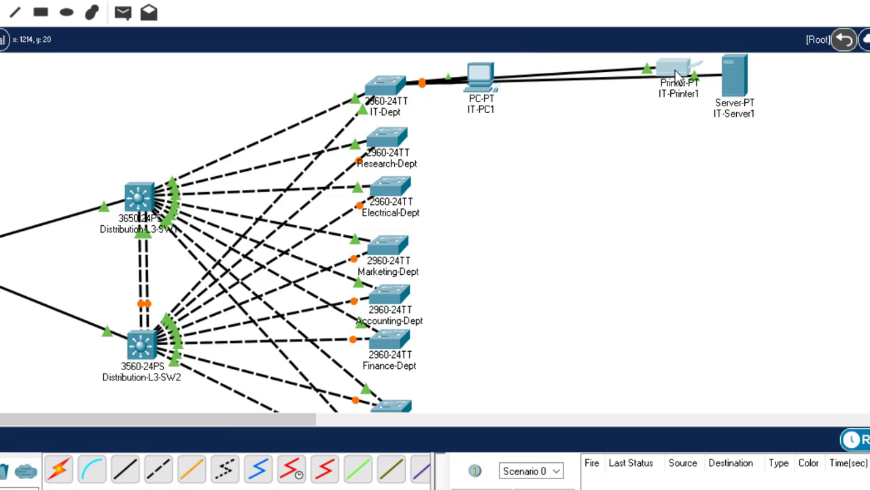
left_click_drag(481, 71, 619, 61)
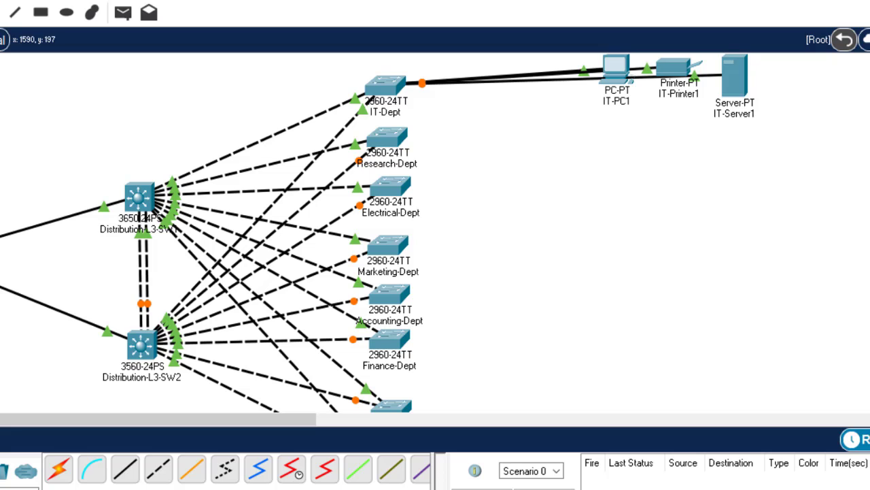
Step: Review the PC, printer and server connections of every department switch from IT-Dept down to Store-Dept
scroll(435, 233, "down", 3)
scroll(436, 233, "up", 3)
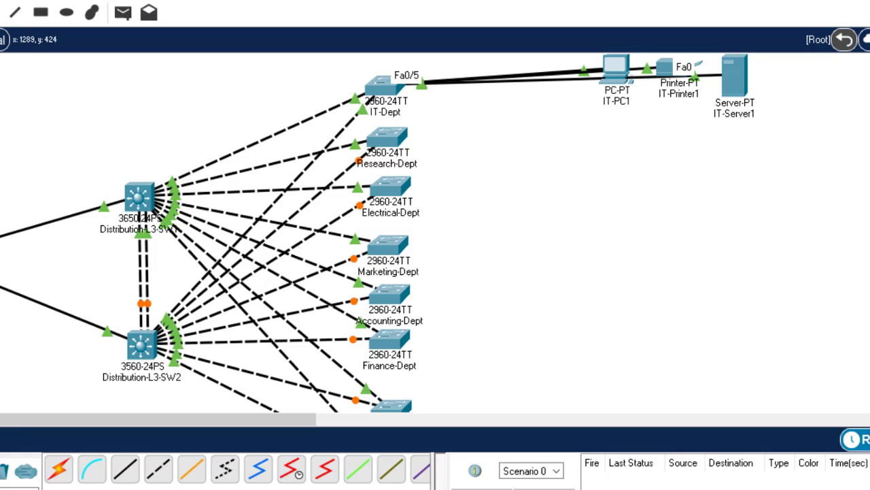
key("F10")
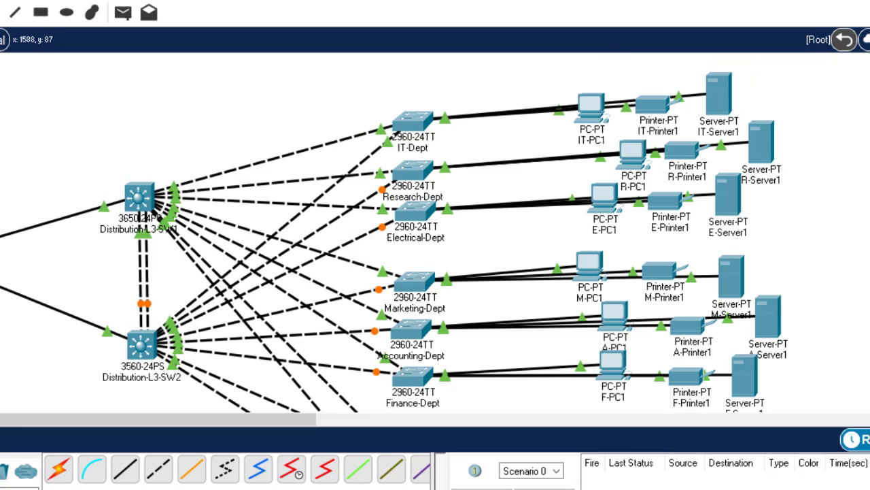
scroll(394, 233, "down", 4)
scroll(394, 204, "down", 1)
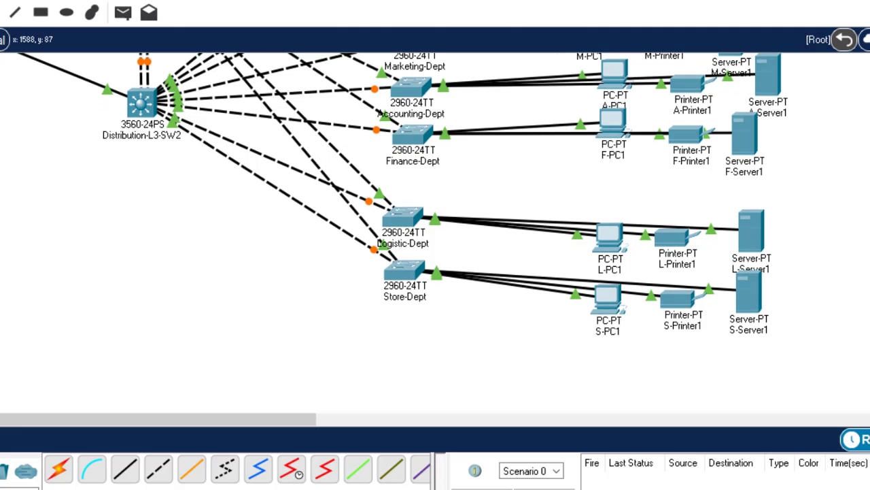
scroll(394, 210, "up", 2)
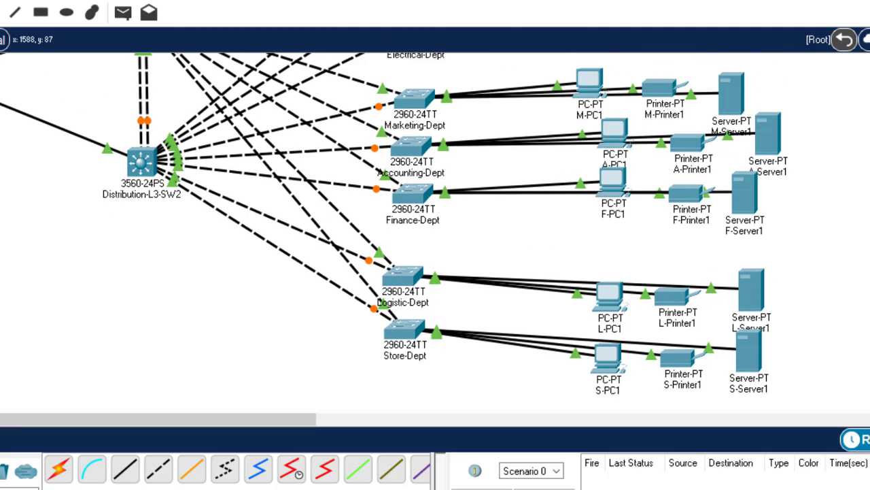
scroll(394, 231, "up", 1)
scroll(411, 350, "down", 3)
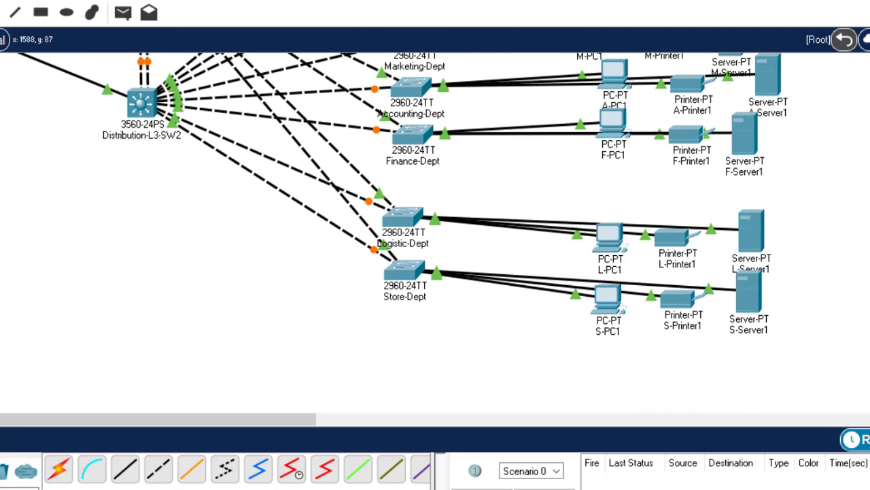
scroll(411, 350, "up", 1)
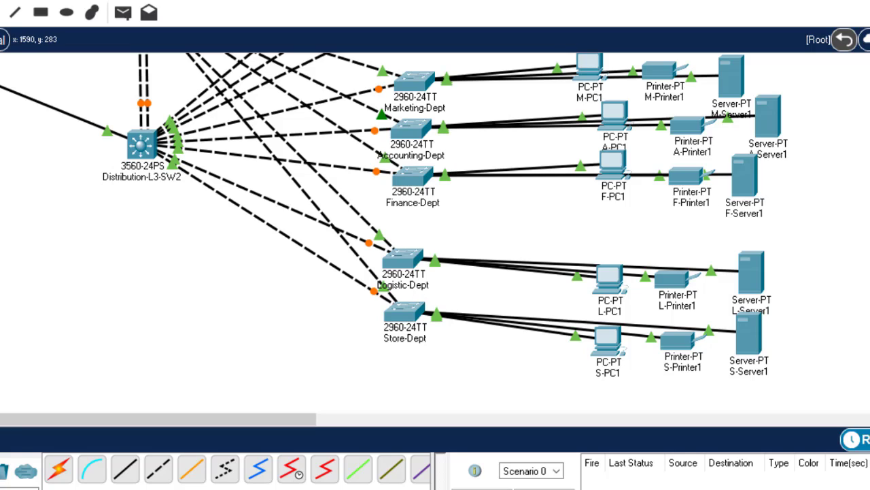
scroll(435, 232, "up", 3)
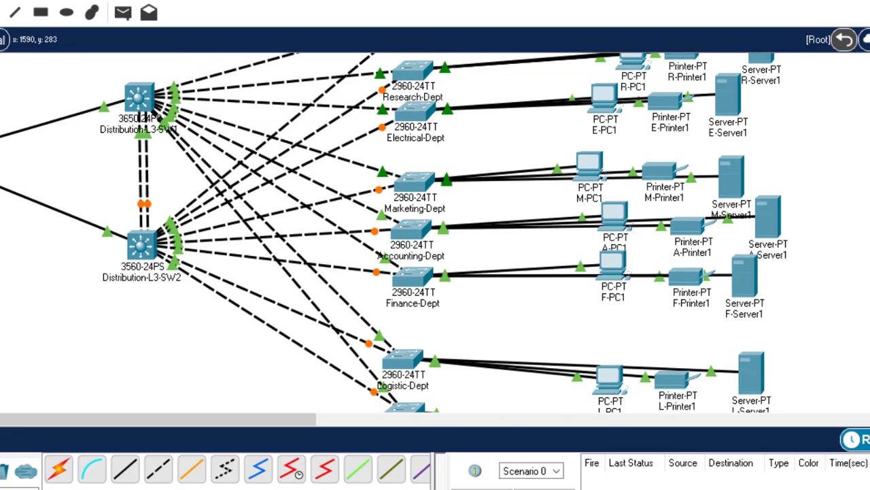
scroll(435, 232, "down", 2)
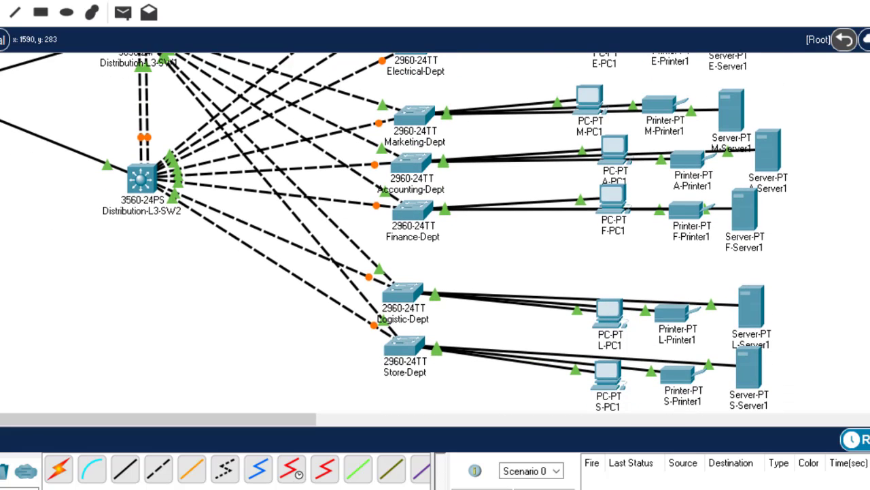
scroll(435, 232, "up", 5)
scroll(435, 232, "down", 6)
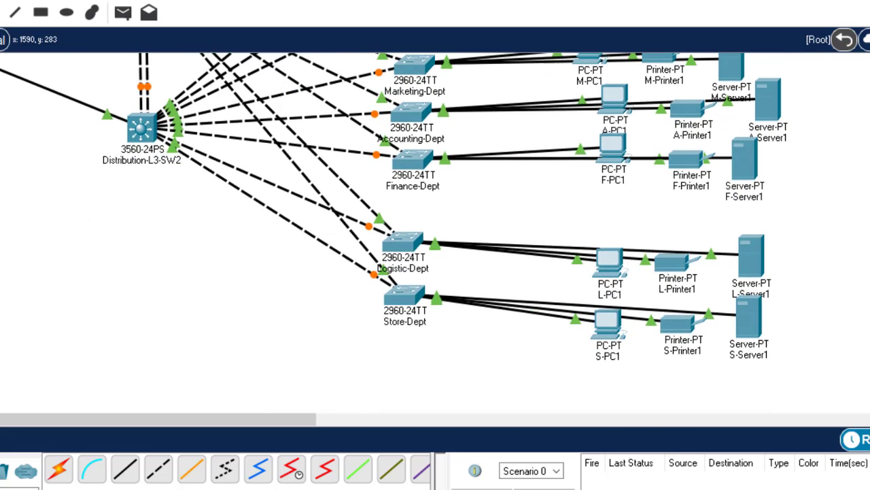
scroll(435, 232, "up", 2)
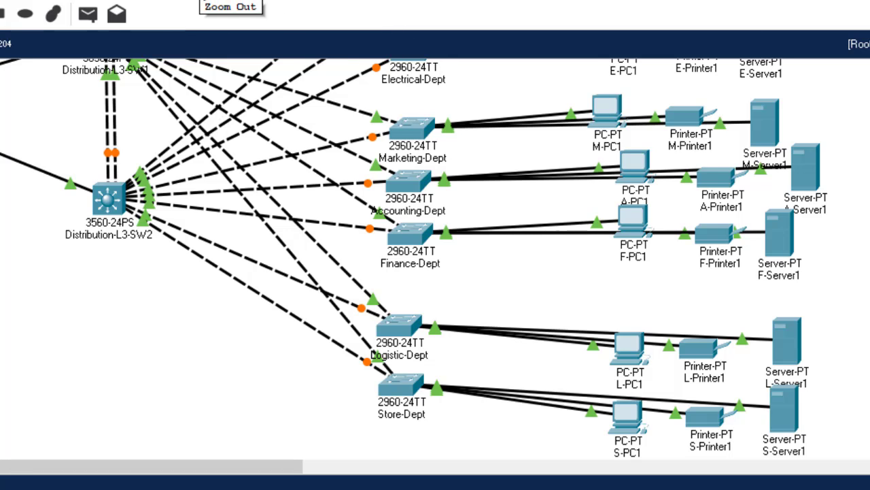
Step: Fit the whole topology in view and compare it with the reference diagram's core, distribution and floor areas
left_click(205, 0)
left_click(371, 0)
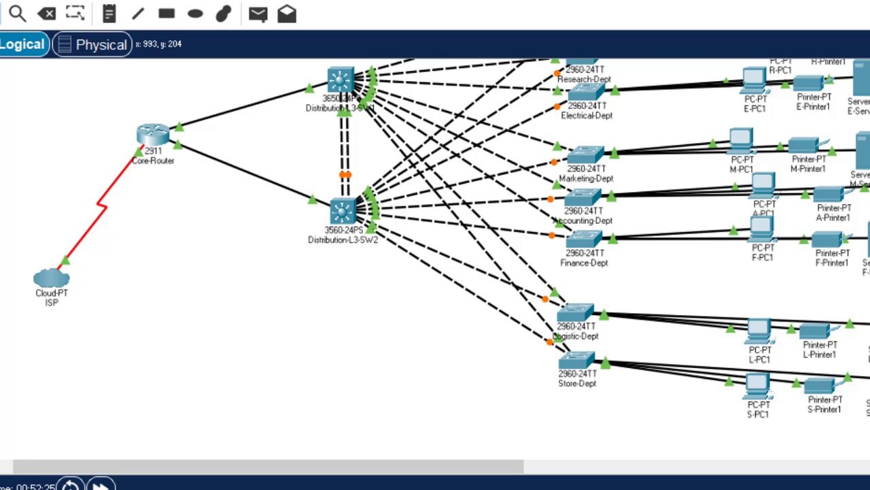
left_click(372, 0)
left_click(372, 0)
left_click(372, 0)
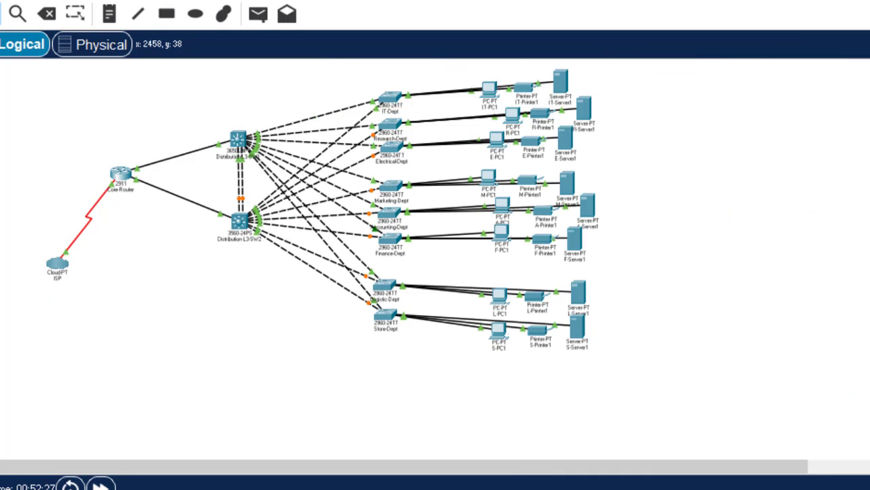
key("ctrl+i")
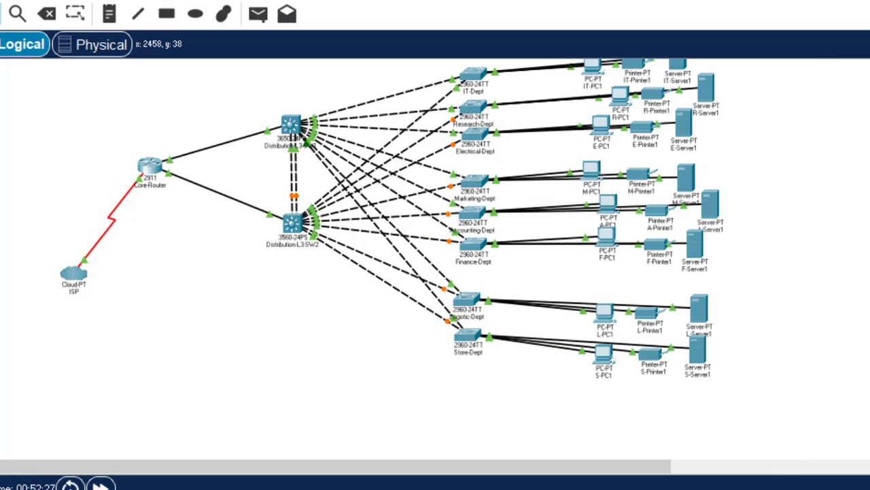
scroll(392, 233, "up", 1)
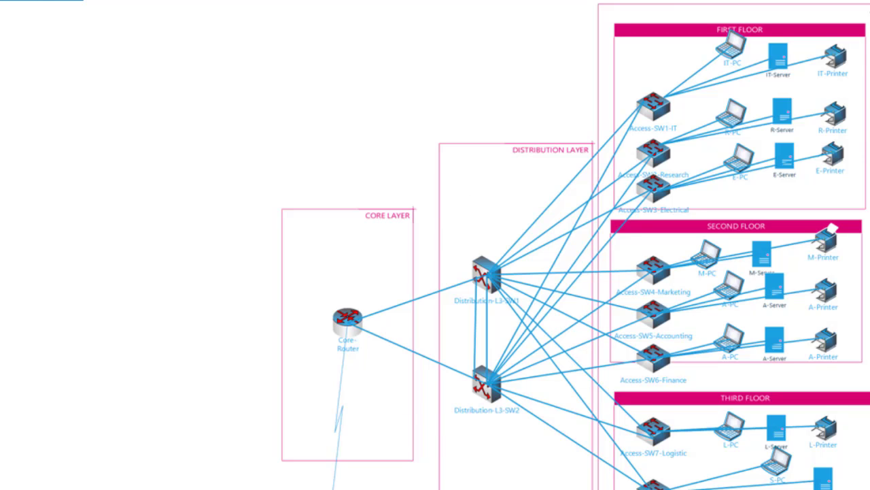
left_click(869, 489)
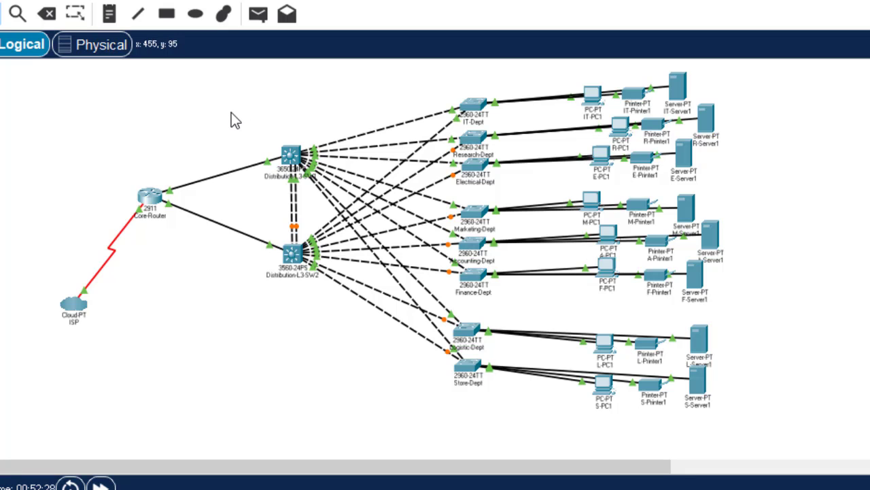
Step: Set up the rectangle drawing tool with no fill and a blue outline color of #6090ff
left_click(170, 14)
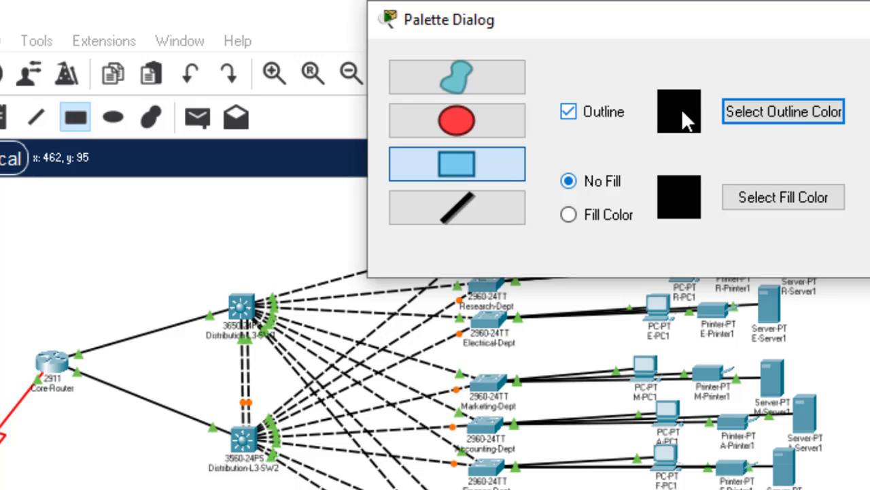
left_click(785, 115)
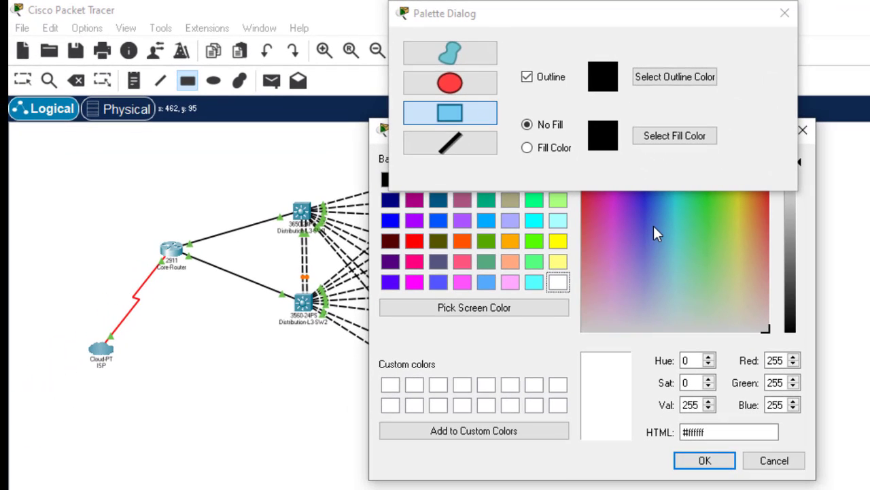
left_click(653, 226)
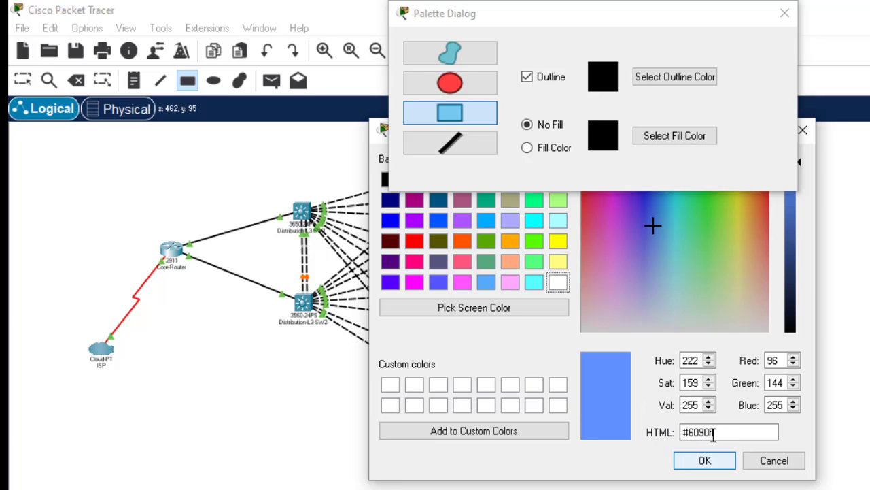
left_click(679, 431)
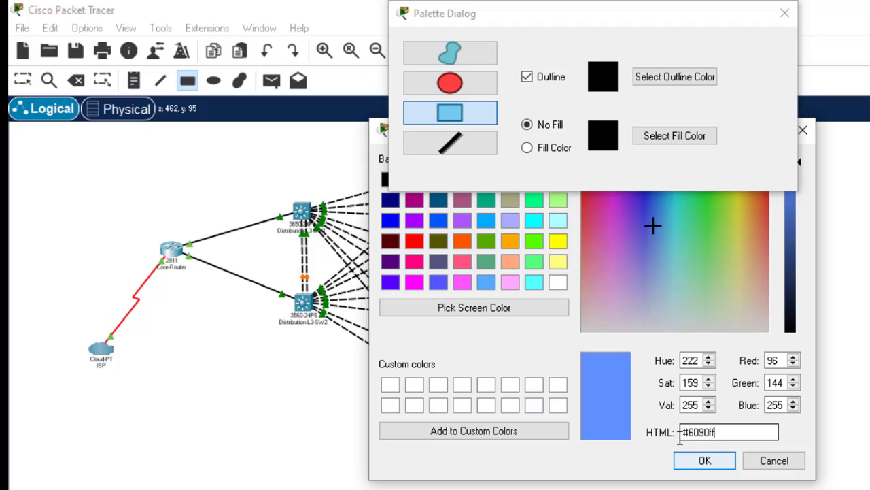
key("ctrl+a")
left_click(705, 460)
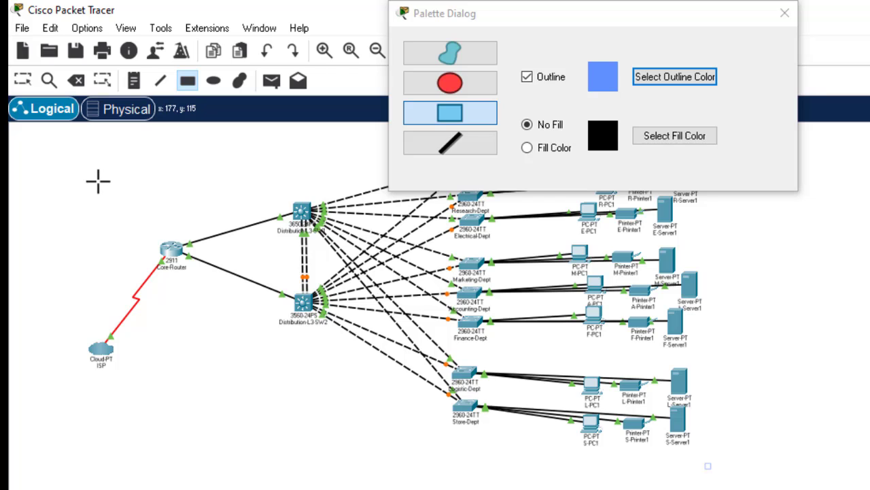
Step: Draw one blue rectangle around the Core-Router and a taller one around the two distribution switches
left_click_drag(124, 201, 148, 216)
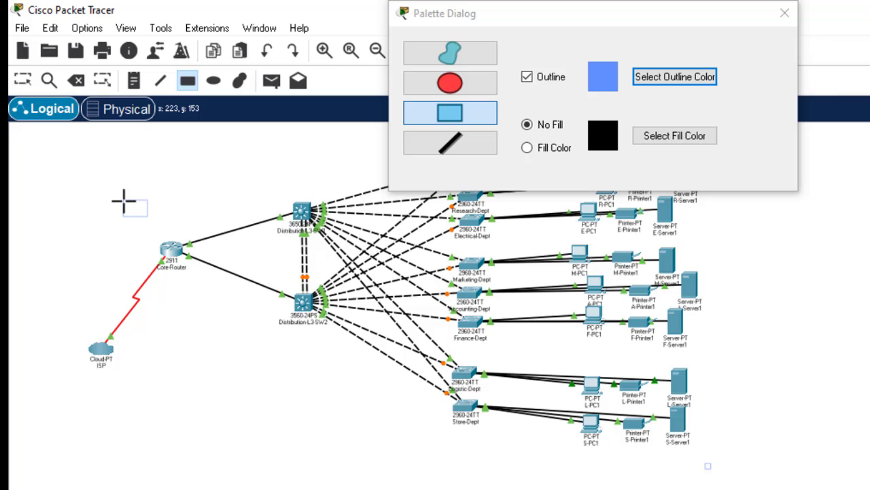
mouse_move(123, 201)
left_mouse_down()
mouse_move(163, 216)
mouse_move(210, 311)
left_mouse_up()
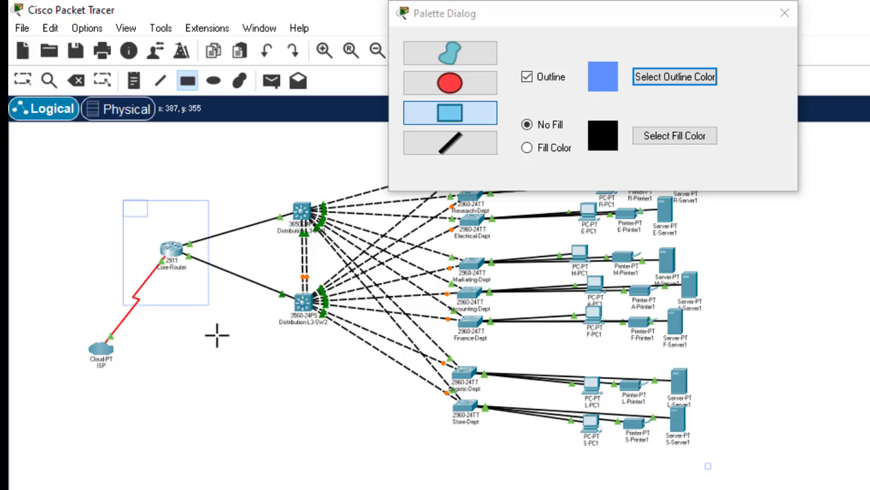
left_click_drag(229, 355, 253, 357)
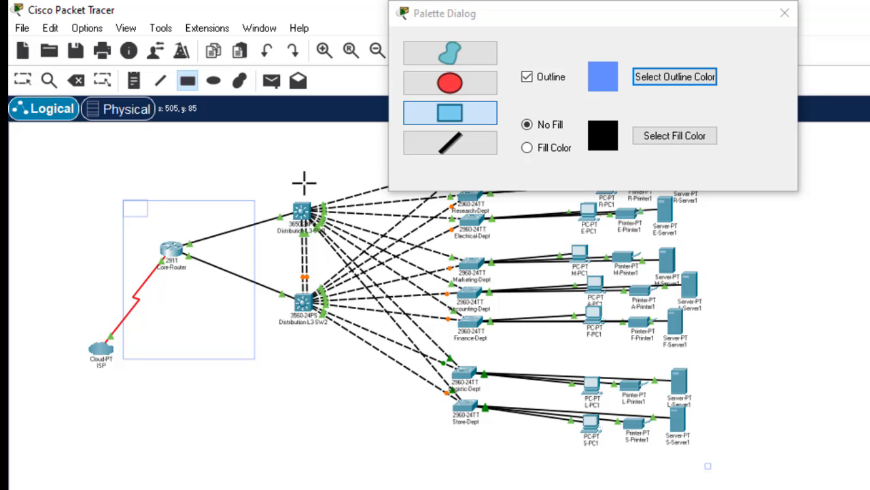
left_click_drag(388, 295, 393, 301)
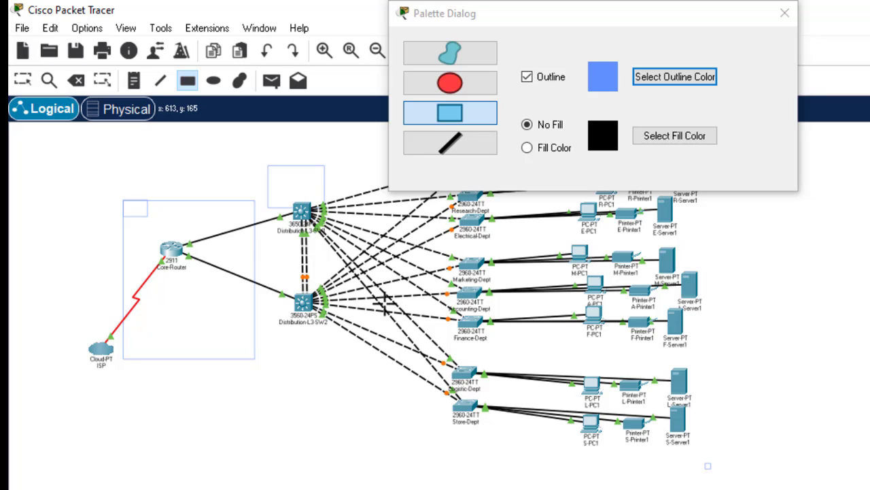
mouse_move(421, 376)
left_mouse_down()
mouse_move(414, 383)
mouse_move(424, 410)
mouse_move(417, 442)
mouse_move(420, 429)
left_mouse_up()
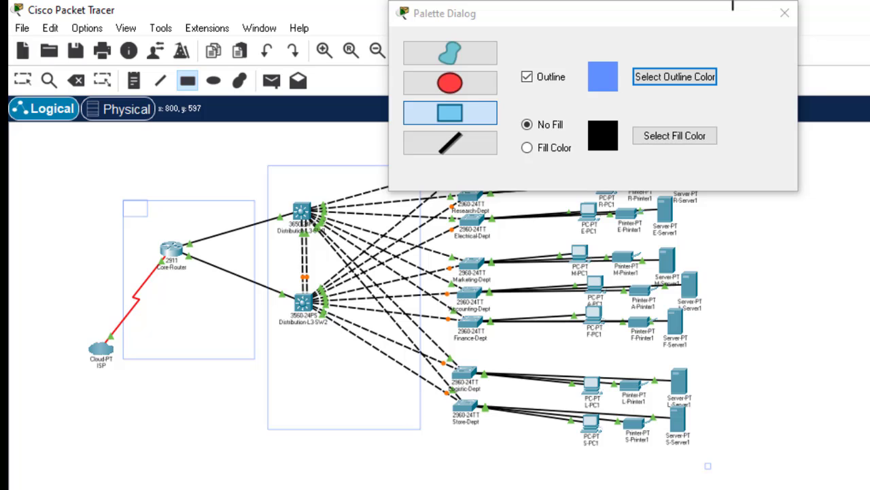
Step: Draw a large blue rectangle around all department switches and their end devices, and leave the drawing tool
left_click_drag(660, 13, 864, 43)
left_click_drag(653, 43, 161, 299)
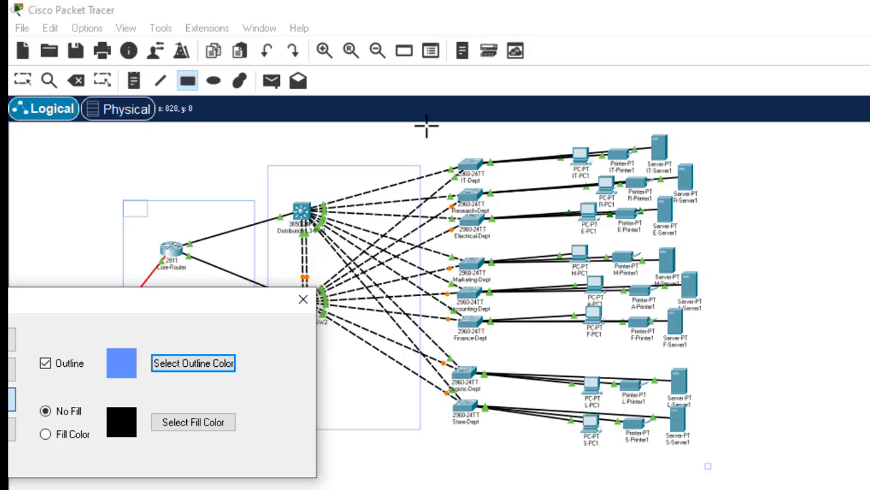
mouse_move(425, 125)
left_mouse_down()
mouse_move(657, 227)
mouse_move(752, 394)
mouse_move(767, 462)
mouse_move(759, 487)
mouse_move(748, 489)
mouse_move(763, 489)
left_mouse_up()
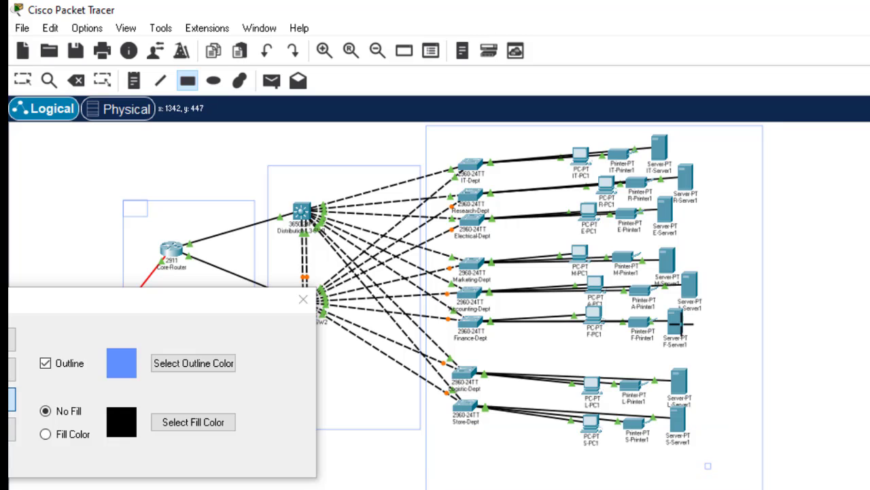
left_click(302, 300)
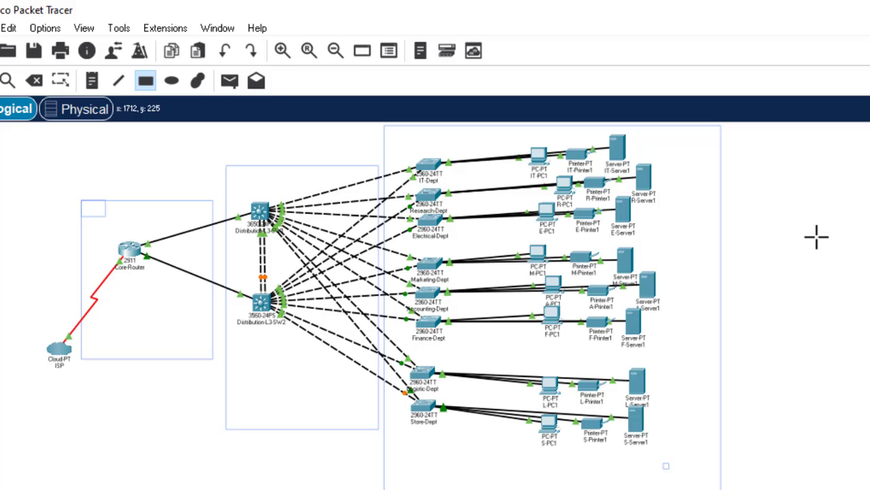
key("Escape")
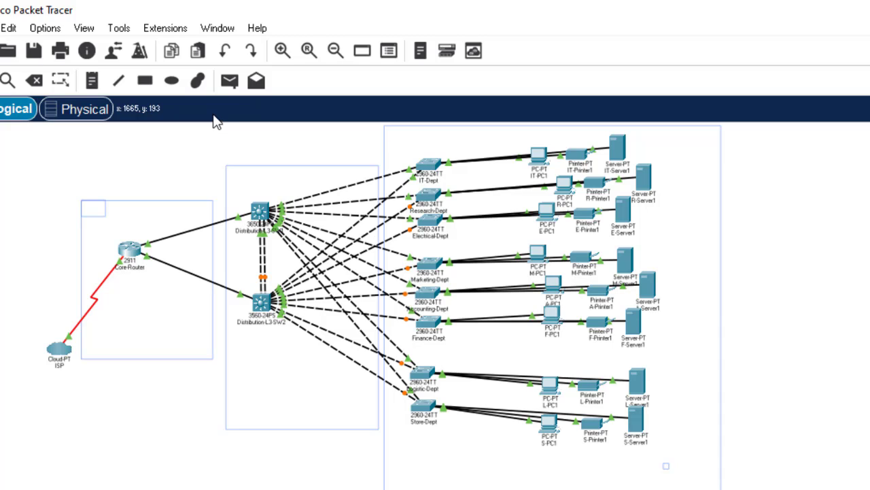
Step: Place the note CORE LAYER inside the Core-Router rectangle and DISTRIBUTION LAYER inside the distribution switch rectangle
left_click(93, 82)
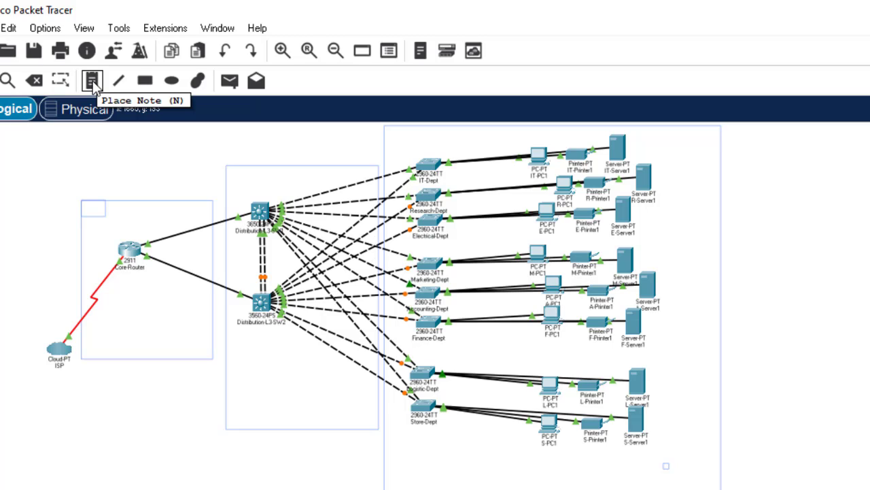
left_click(146, 211)
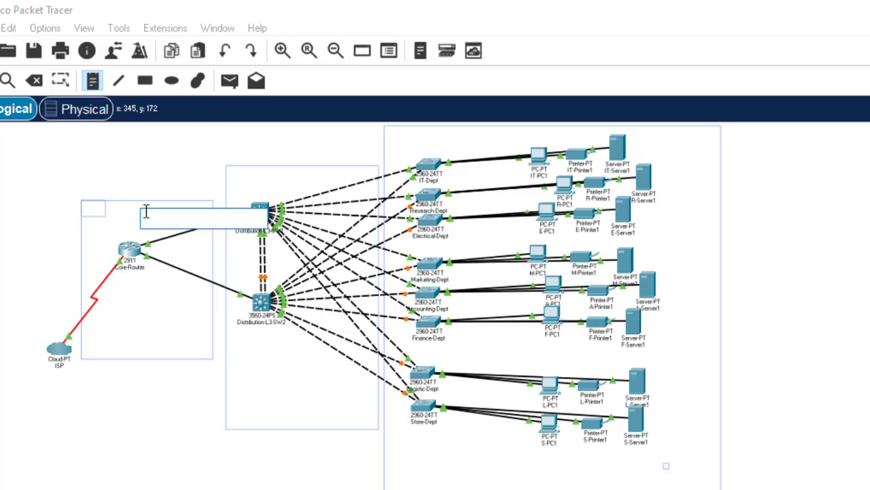
type("CORE")
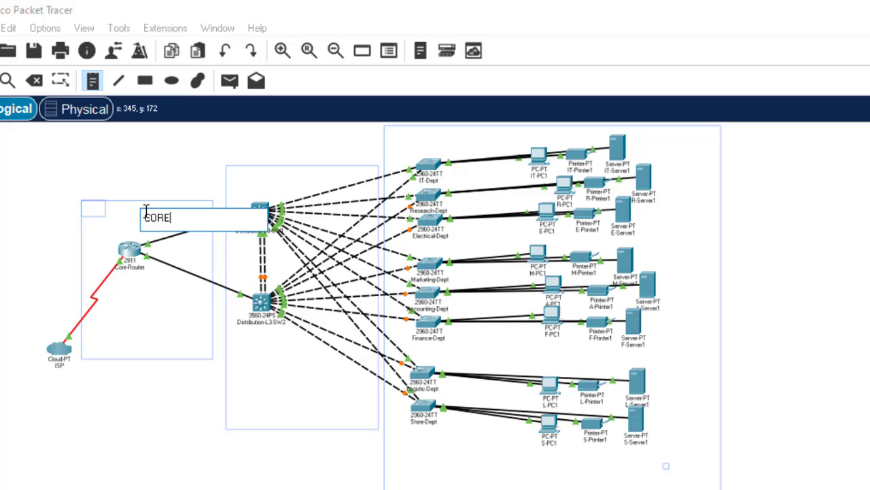
type(" LAYER")
left_click(278, 172)
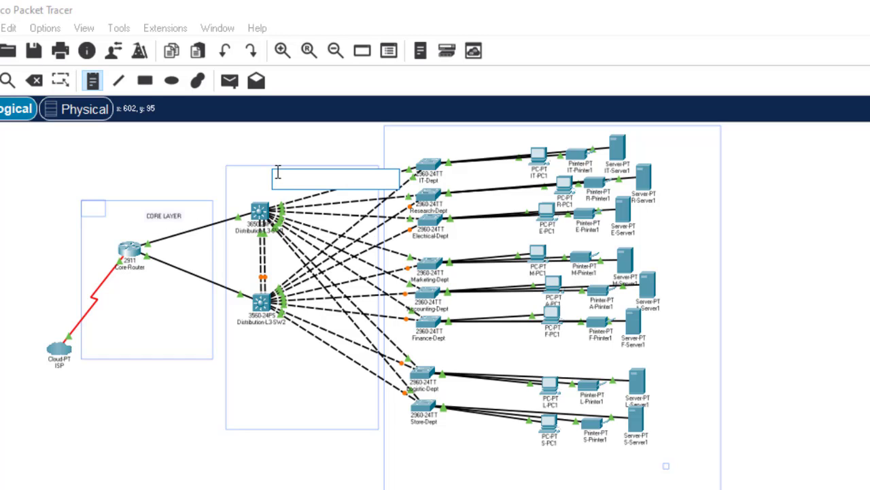
type("DISTRIBUTION")
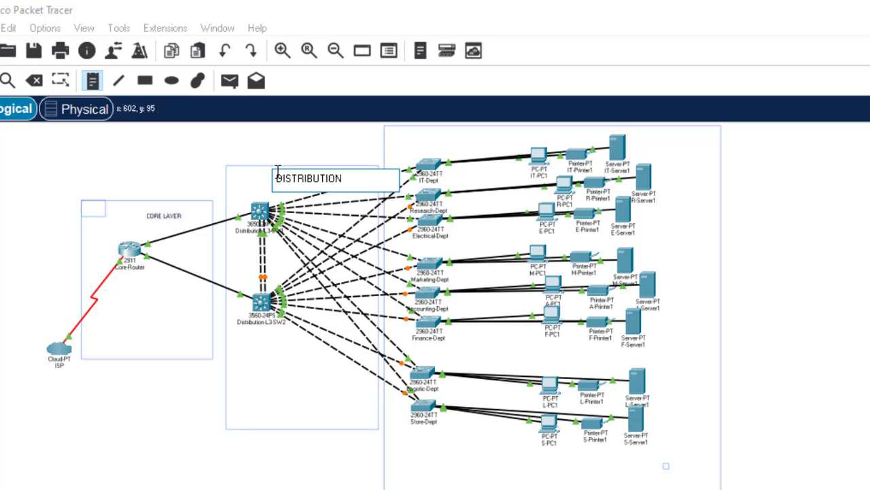
type(" LAYER")
Step: Place the note ACCESS LAYER above the department devices in the large rectangle, and leave note placement
left_click(506, 134)
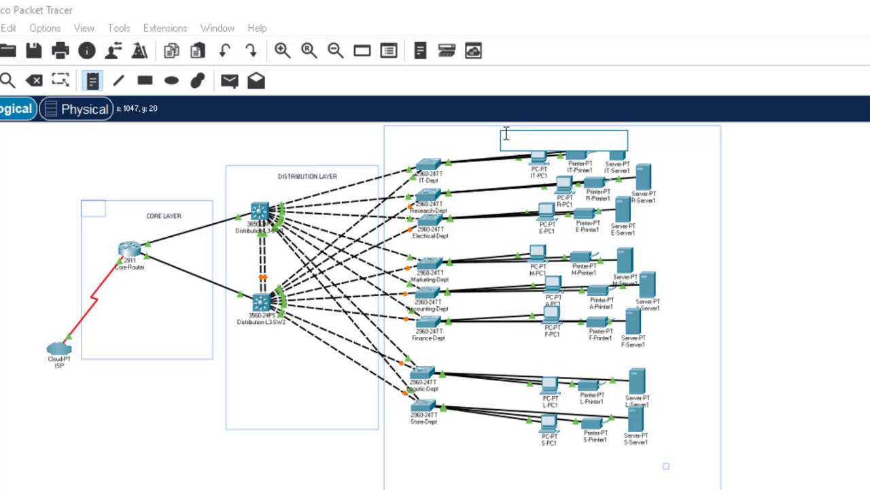
type("ACCESS LAYER")
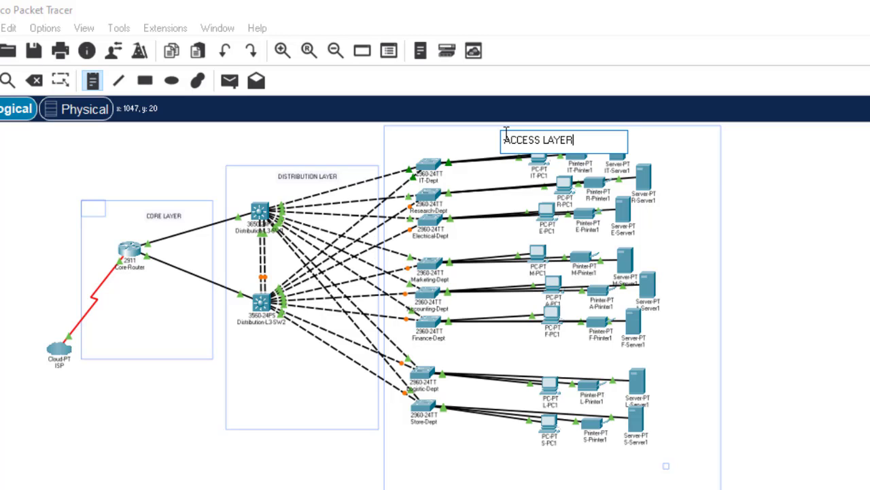
left_click(804, 194)
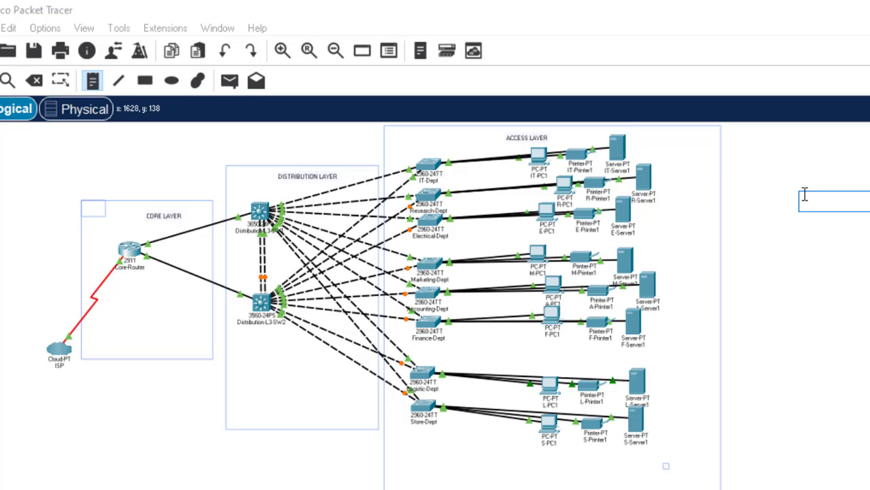
key("Escape")
key("Escape")
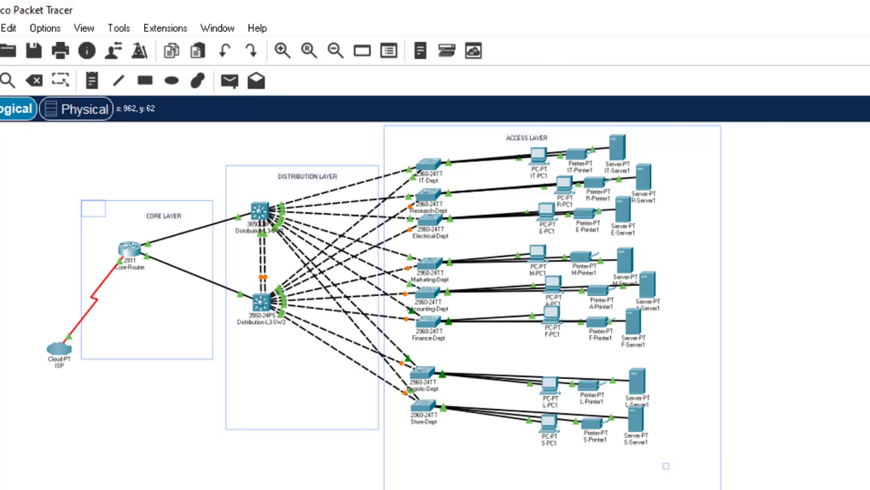
Step: Check the layer labels in the reference image and move the ACCESS LAYER note up to its rectangle's upper edge
key("alt+Tab")
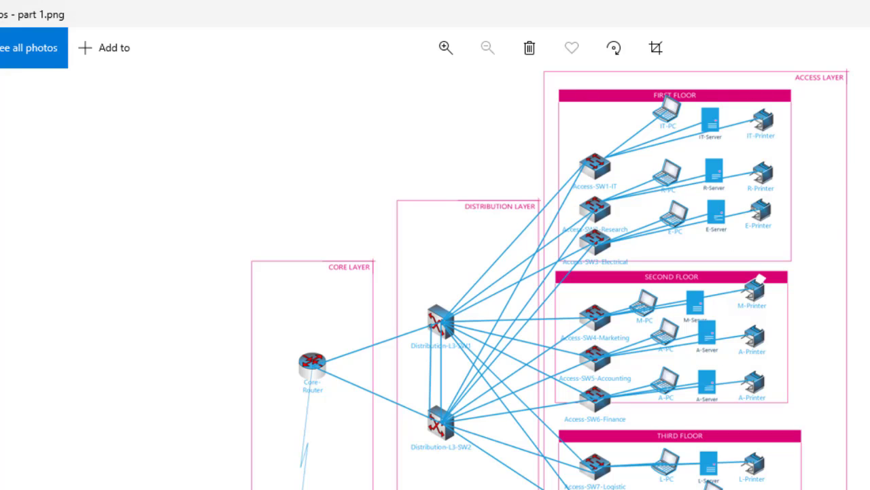
key("alt+Tab")
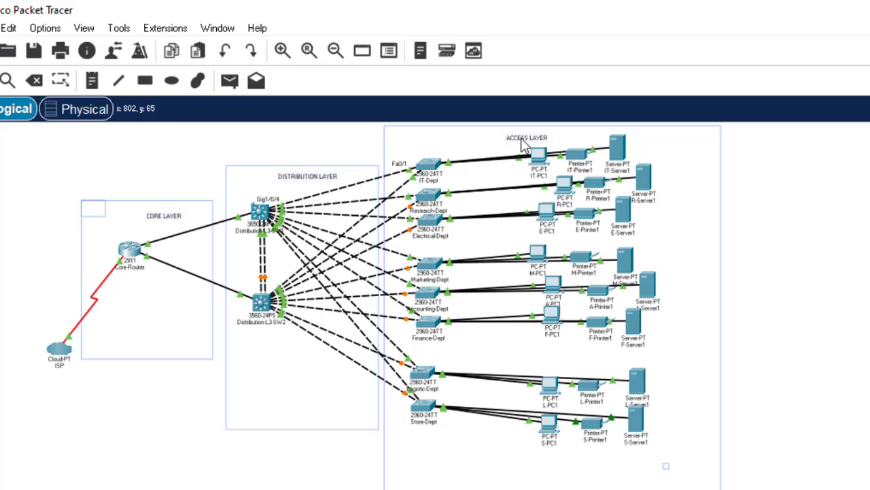
left_click_drag(521, 138, 504, 130)
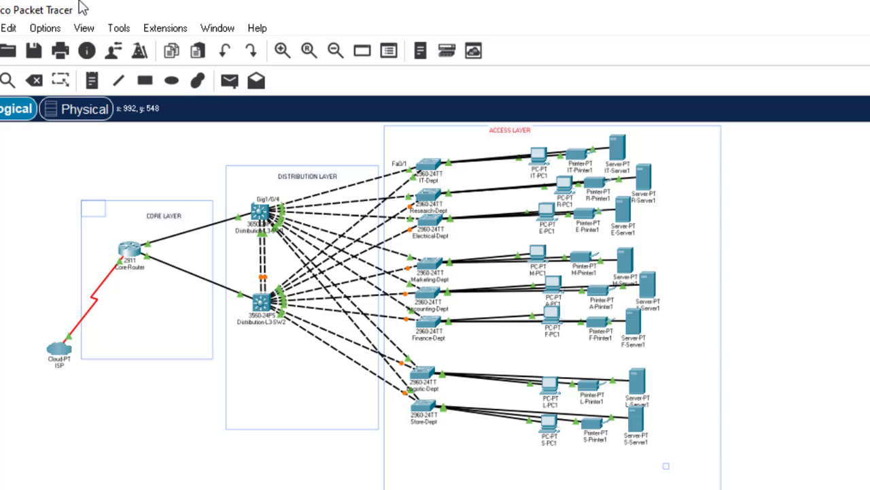
Step: Set the rectangle drawing tool's outline color to orange #ff8e62, keeping no fill
left_click(89, 83)
left_click(145, 85)
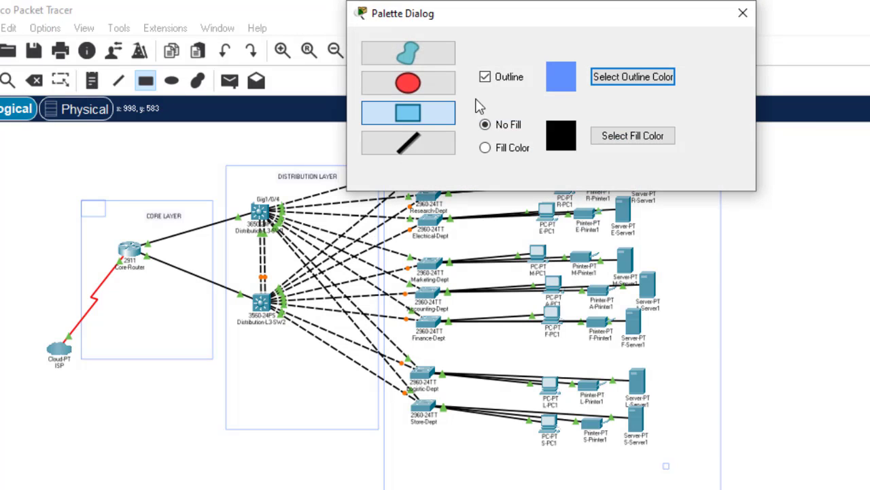
left_click(614, 76)
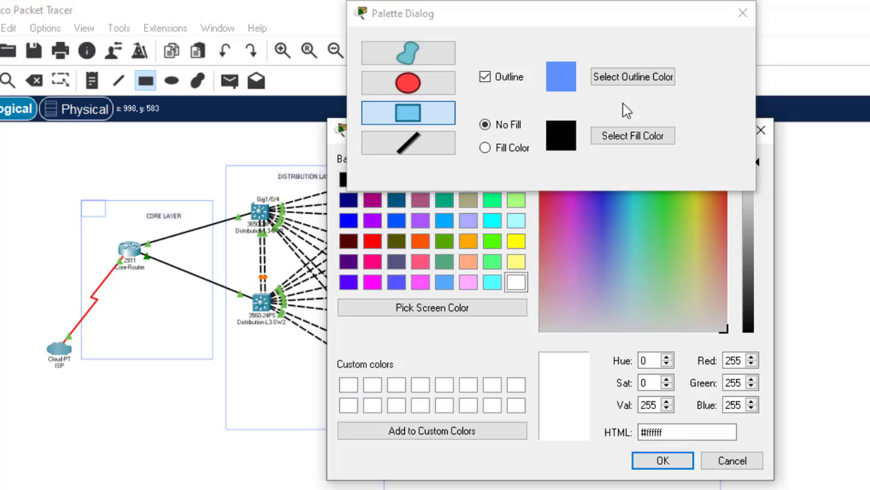
left_click(719, 229)
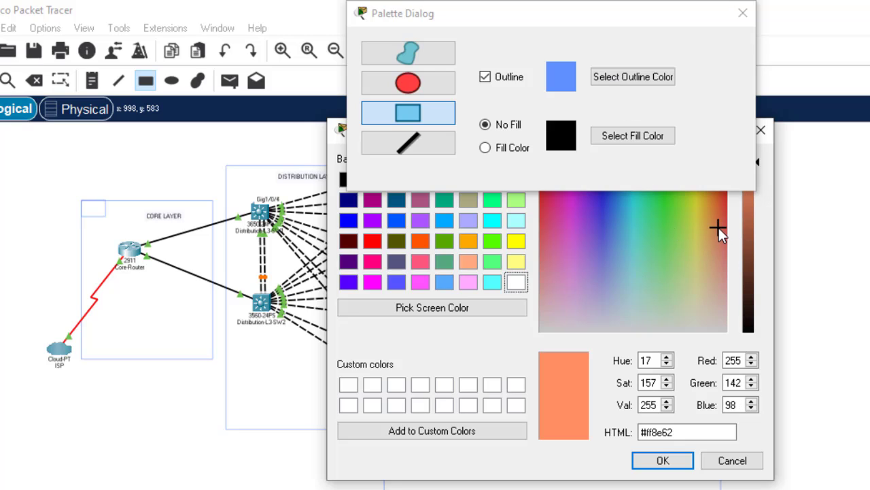
left_click(663, 460)
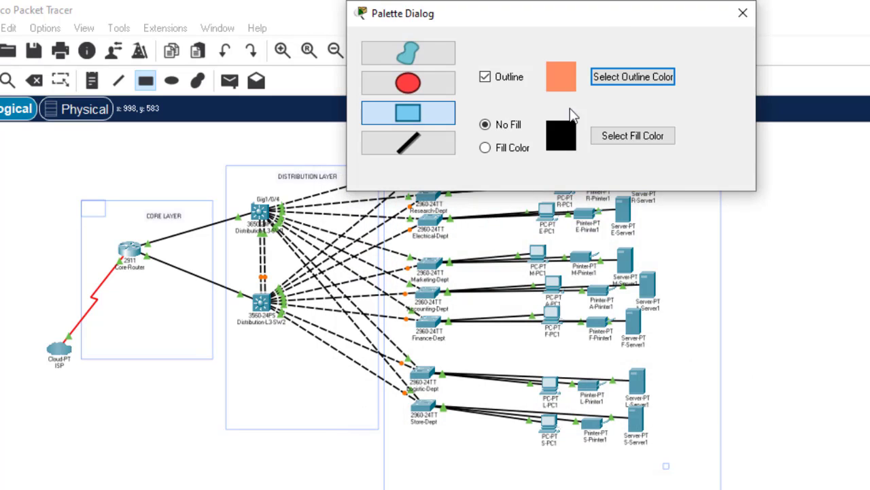
Step: Draw one orange rectangle around the IT, Research and Electrical devices and another around the Marketing, Accounting and Finance devices
left_click_drag(626, 27, 866, 163)
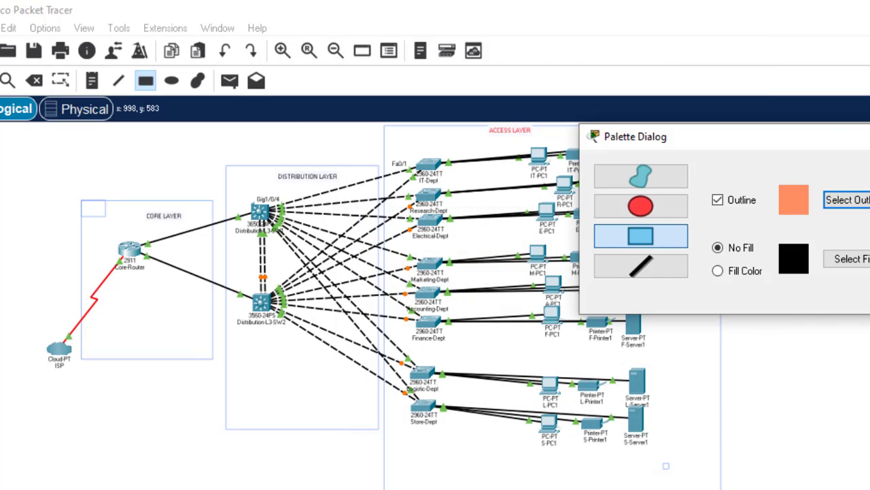
left_click_drag(636, 135, 785, 253)
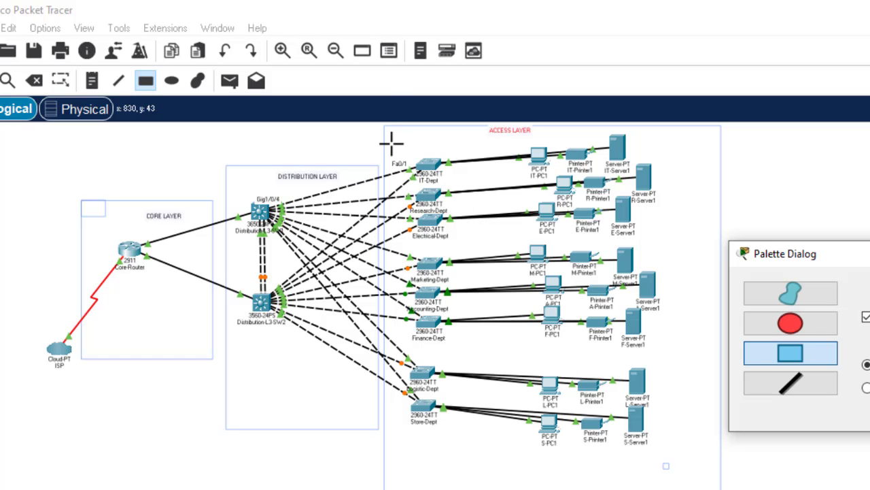
left_click_drag(391, 139, 694, 225)
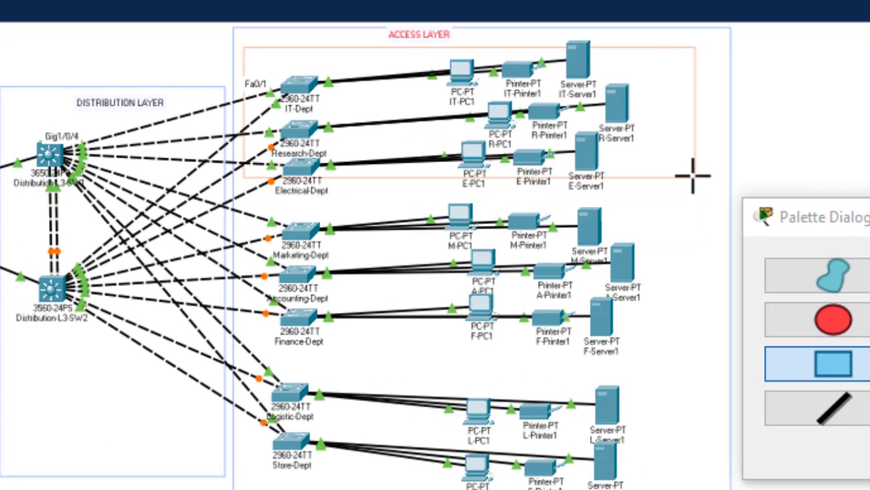
mouse_move(693, 175)
left_mouse_down()
mouse_move(695, 199)
mouse_move(691, 192)
left_mouse_up()
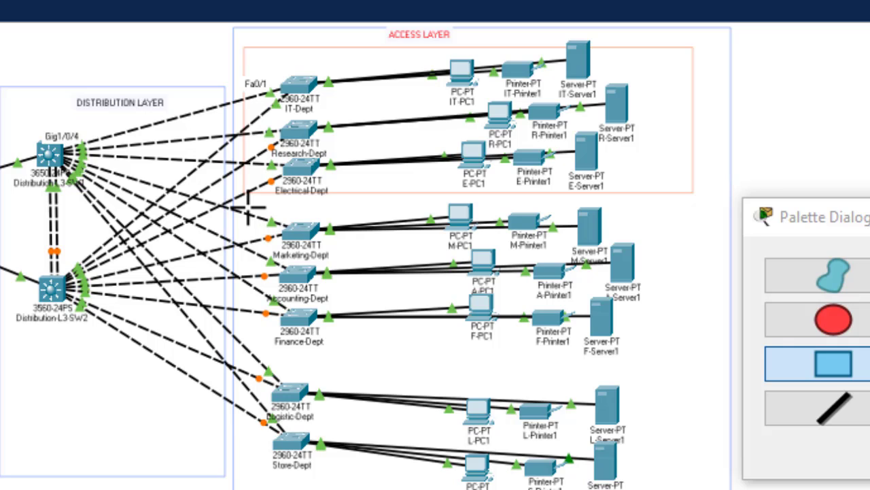
left_click_drag(249, 207, 601, 320)
left_click_drag(641, 331, 693, 354)
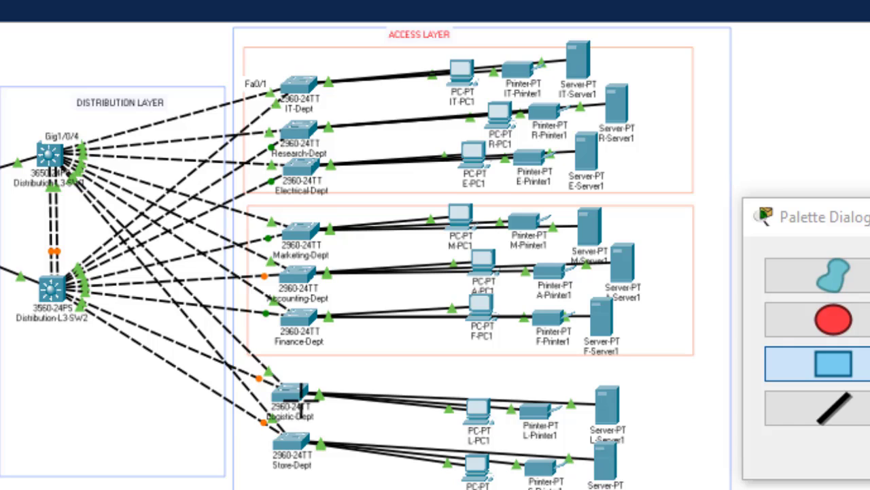
Step: Draw an orange outlined rectangle around the Logistic and Store department devices, and finish rectangle drawing
mouse_move(302, 401)
left_mouse_down()
mouse_move(408, 453)
mouse_move(516, 489)
mouse_move(736, 489)
mouse_move(682, 489)
mouse_move(676, 476)
mouse_move(691, 482)
left_mouse_up()
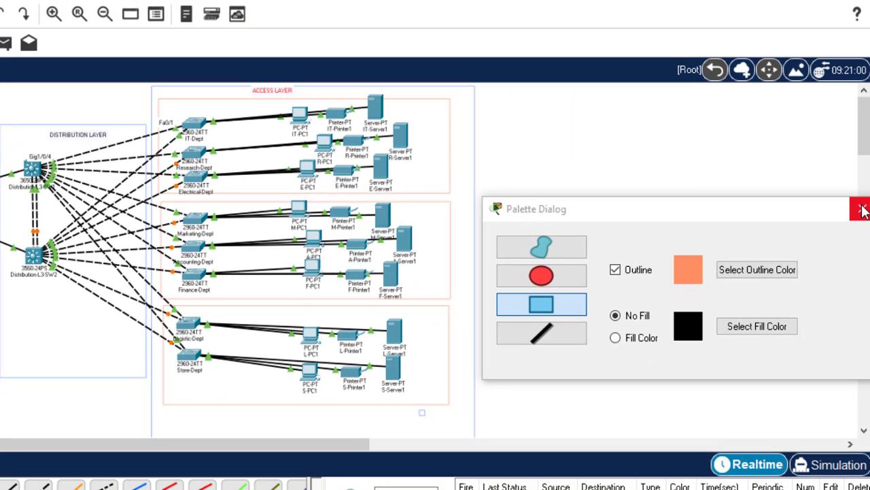
left_click(859, 210)
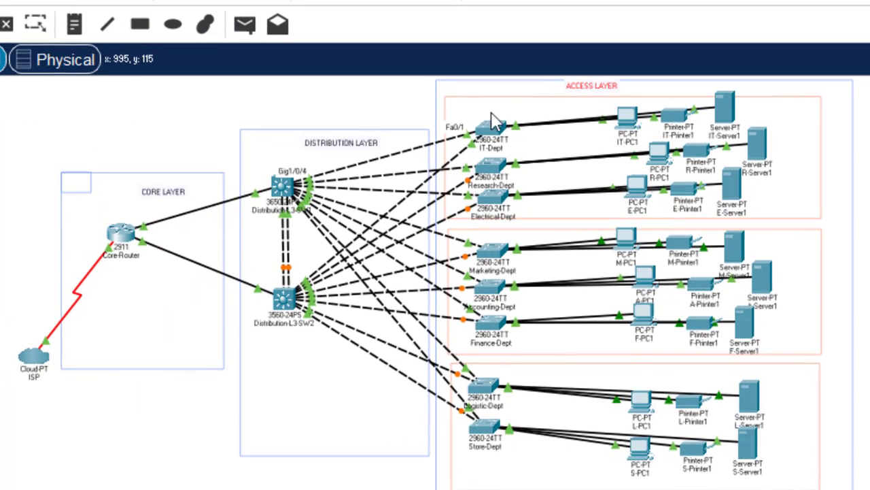
Step: Place the notes FIRST FLOOR, SECOND FLOOR and THIRD FLOOR near the upper edges of the matching orange rectangles, and leave note placement
left_click(74, 28)
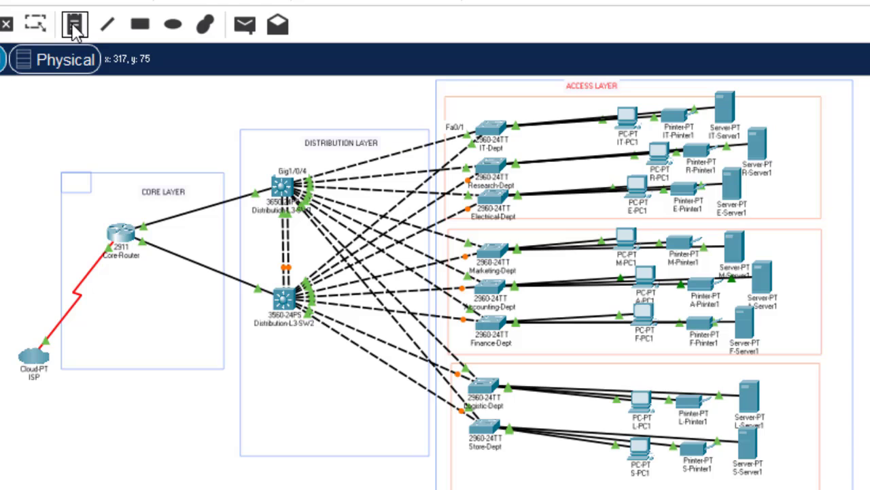
left_click(539, 106)
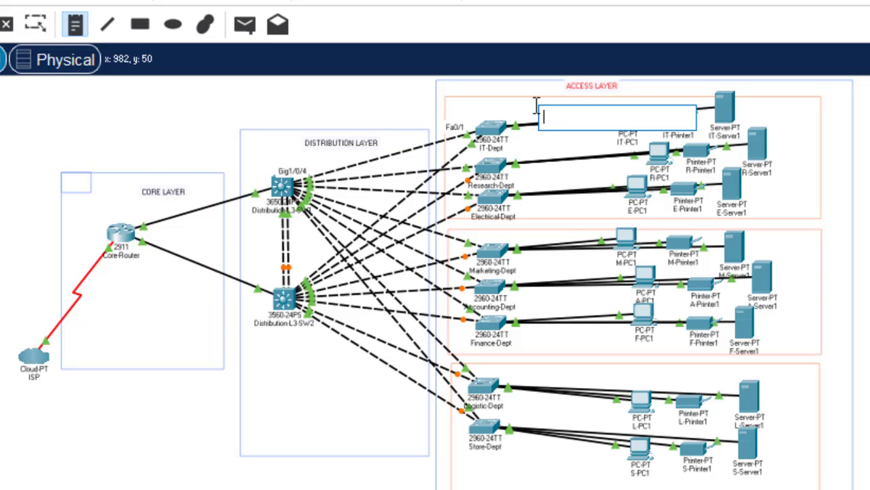
type("FIRST F")
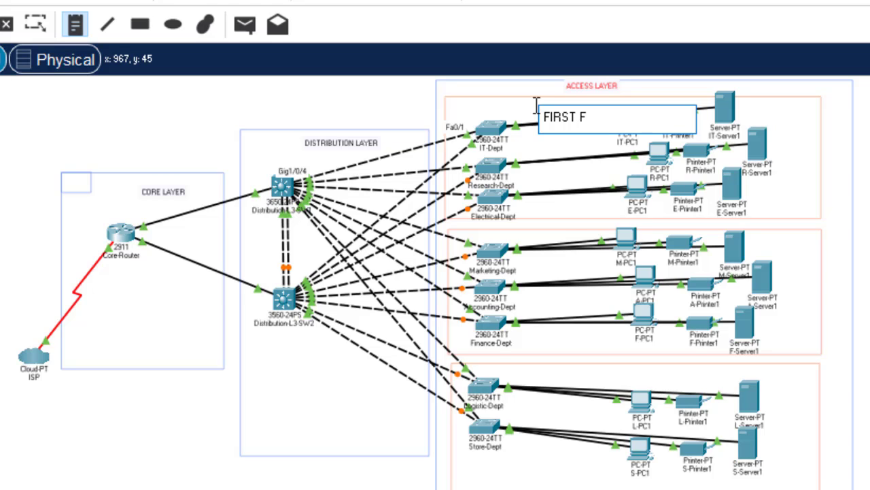
type("LOOR")
left_click(522, 234)
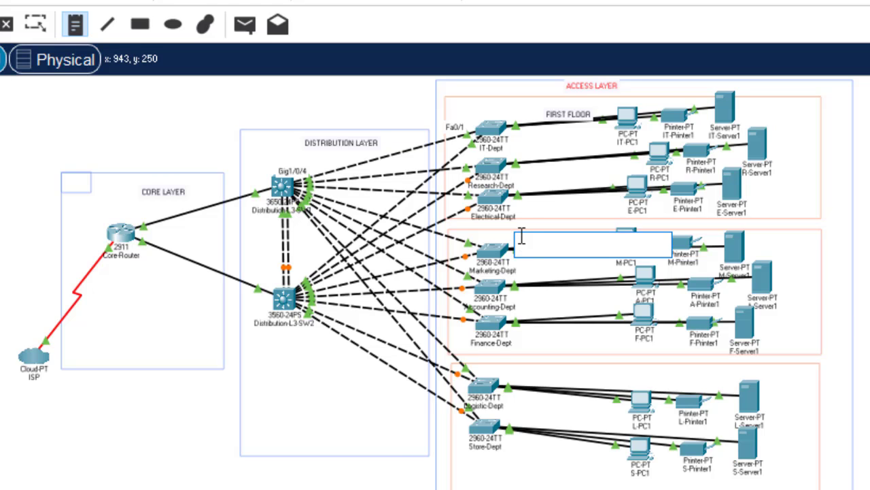
type("SECOND")
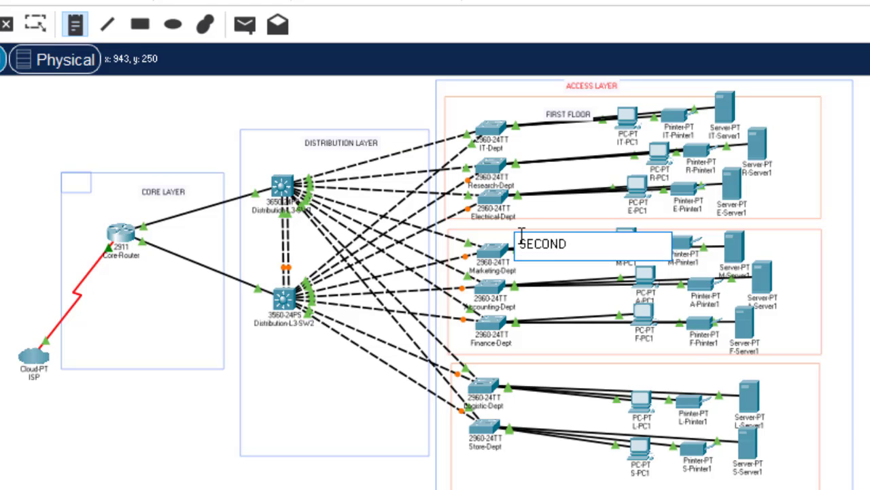
type(" FLOOR")
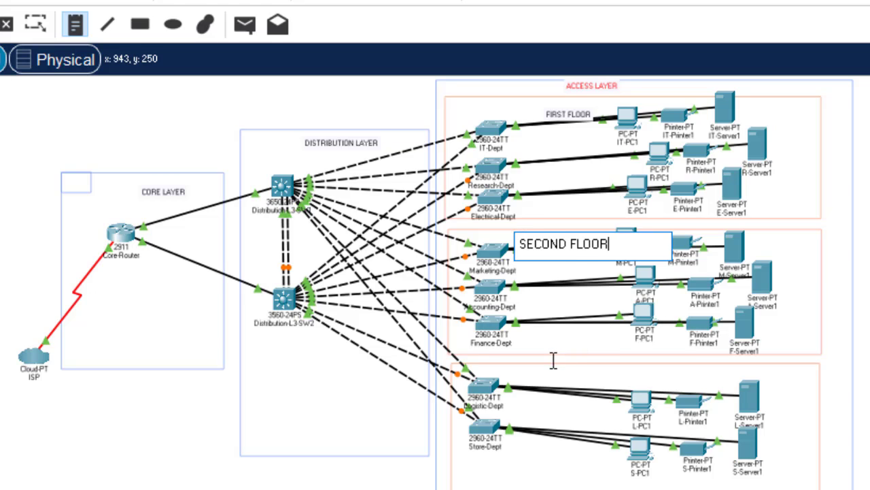
left_click(547, 371)
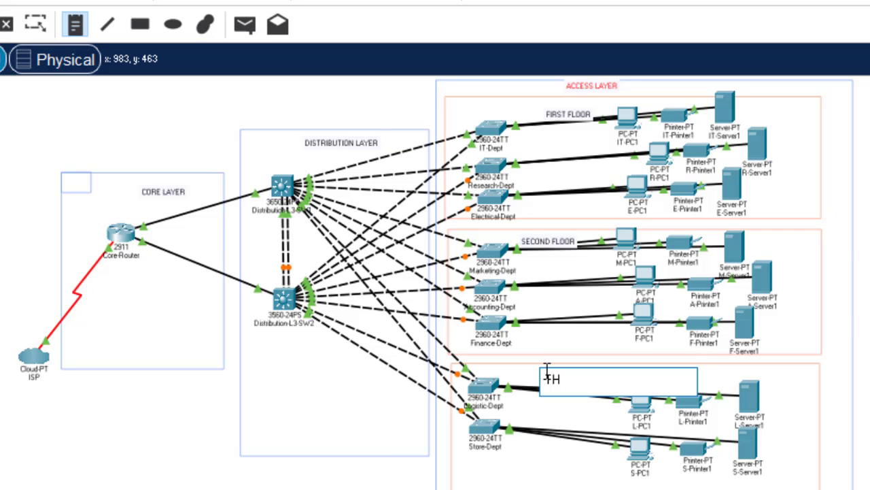
type("THIRD FLOOR")
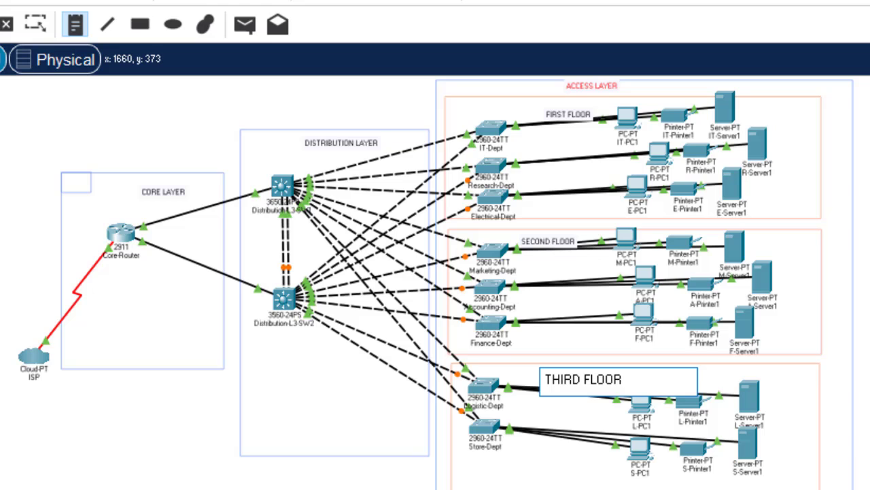
left_click(865, 310)
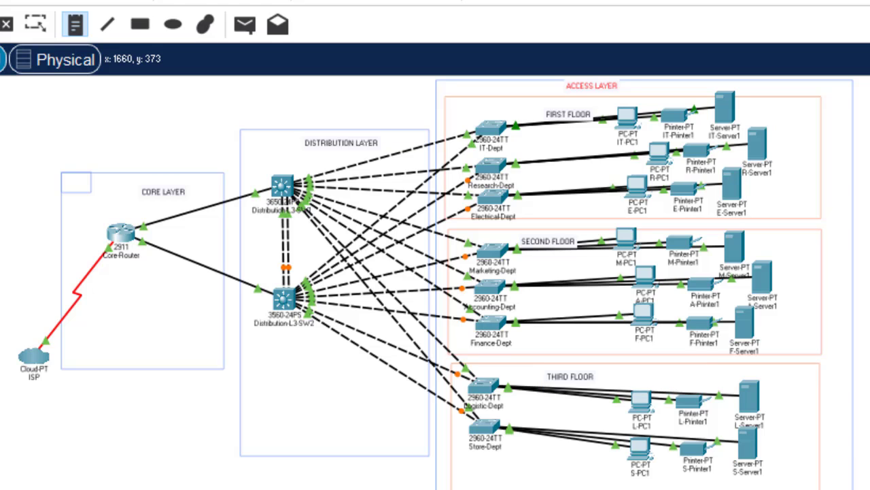
key("Escape")
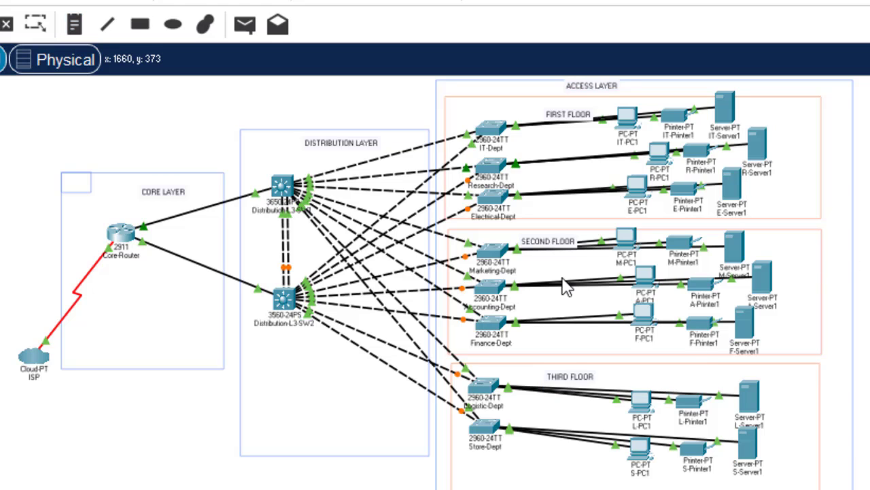
Step: Move the three floor notes and the CORE LAYER and DISTRIBUTION LAYER notes up to their rectangles' upper edges
left_click(551, 242)
left_click_drag(549, 234, 549, 228)
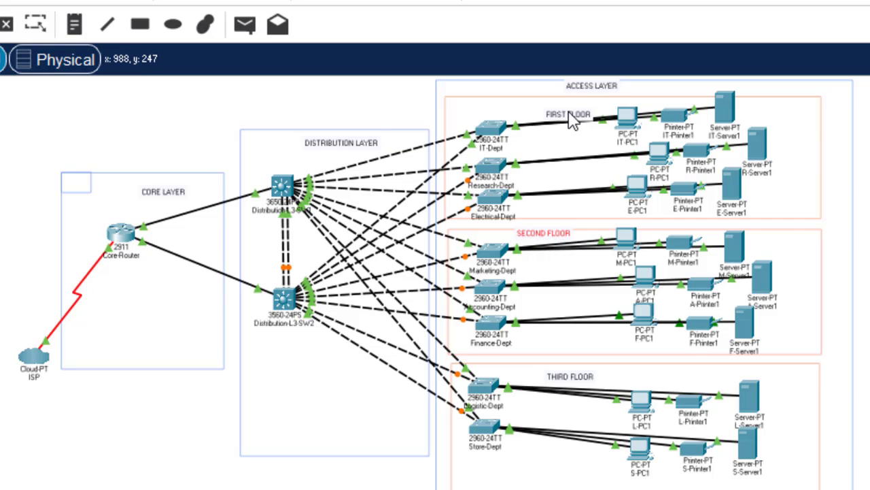
left_click_drag(561, 106, 551, 94)
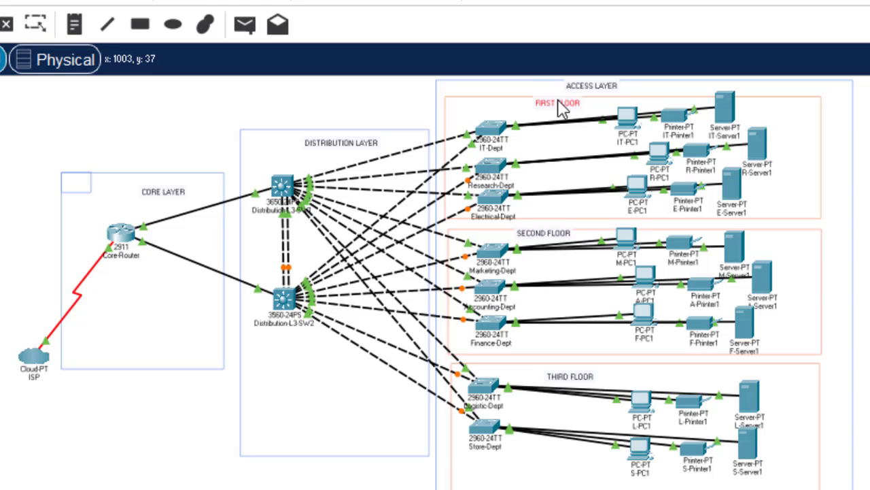
left_click(568, 371)
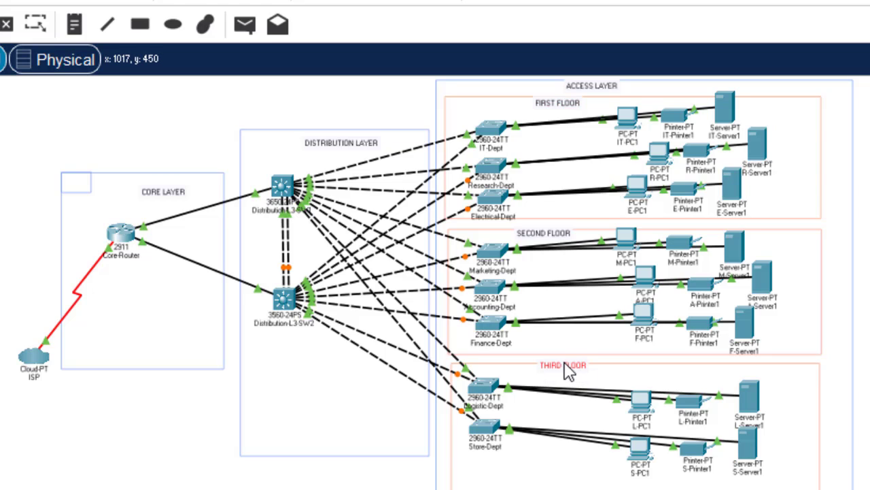
left_click(530, 102)
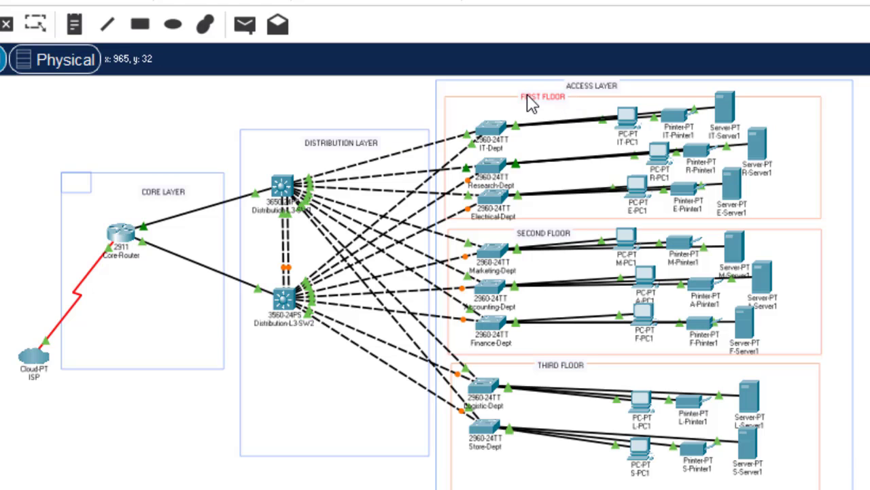
left_click_drag(531, 102, 525, 100)
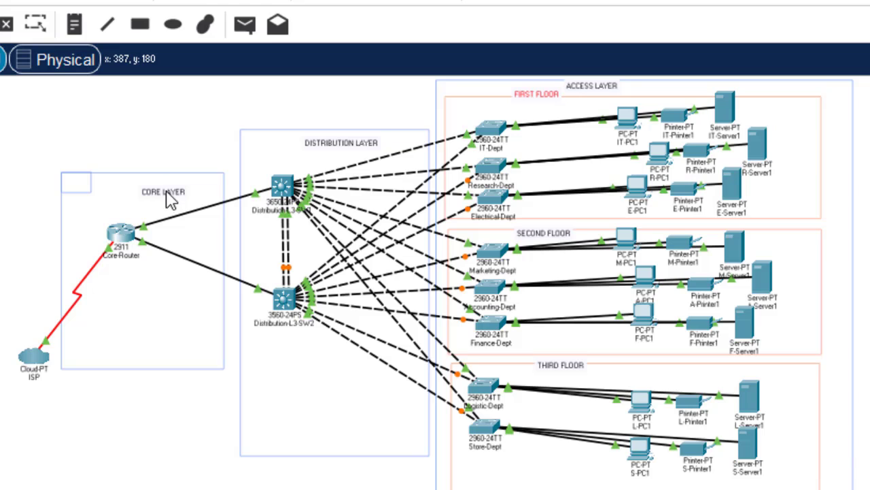
left_click_drag(155, 179, 147, 171)
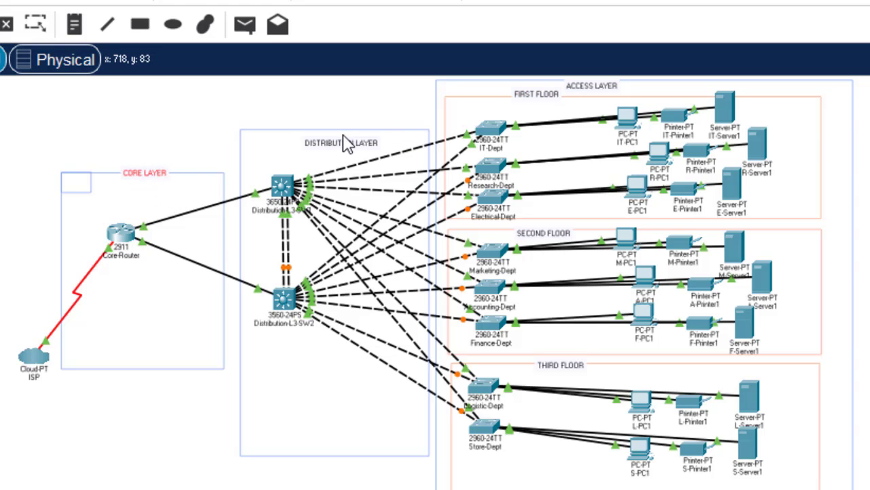
left_click_drag(346, 150, 338, 136)
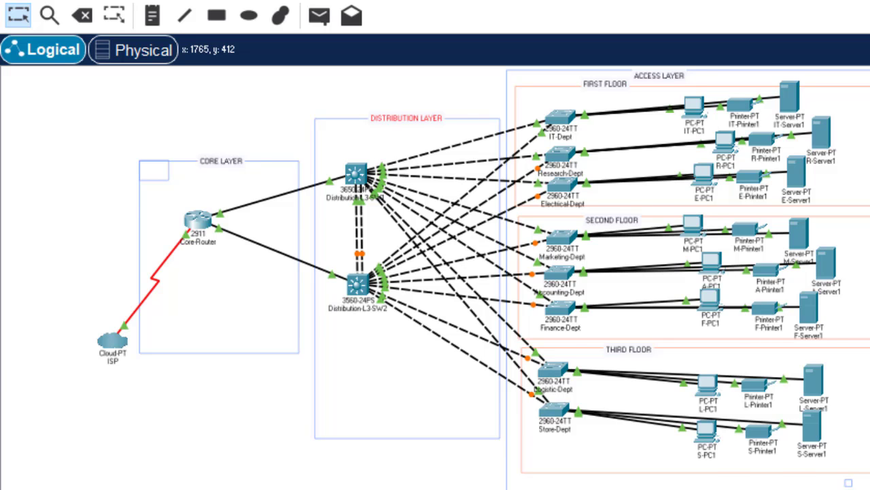
Step: Start the rectangle drawing tool with Fill Color enabled and set its outline color to black
key("ctrl+i")
key("ctrl+i")
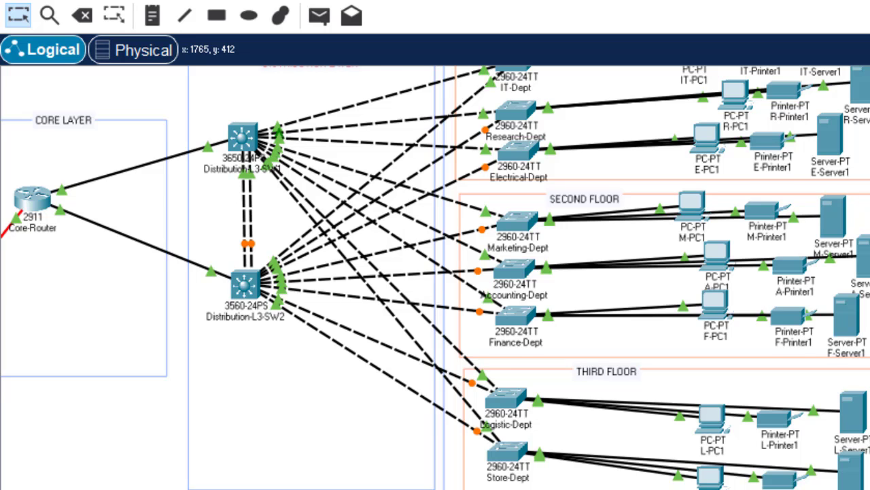
key("ctrl+i")
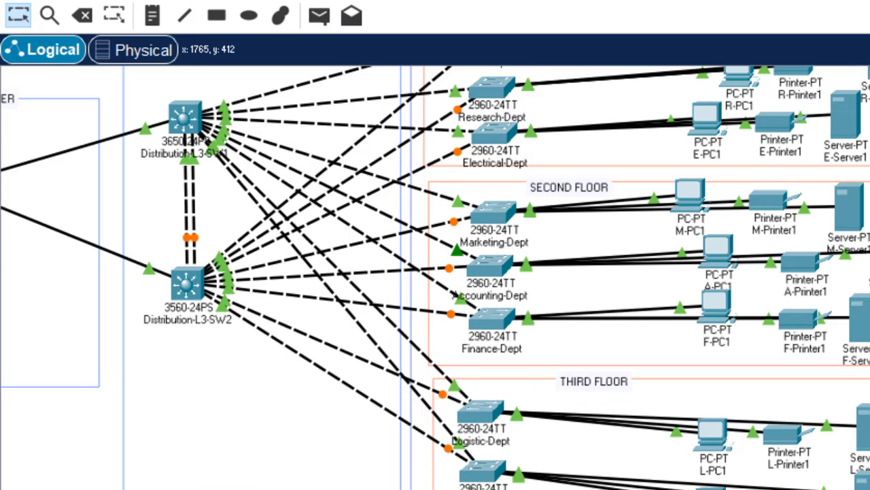
scroll(528, 114, "up", 3)
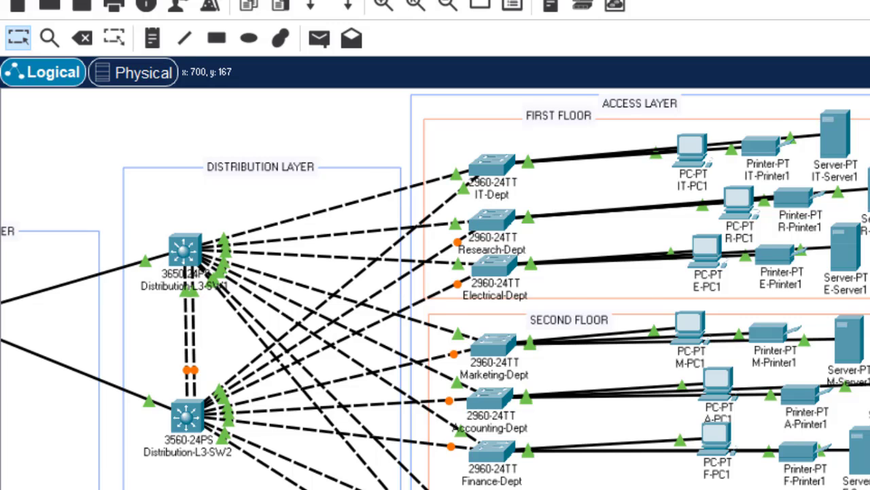
scroll(435, 289, "left", 4)
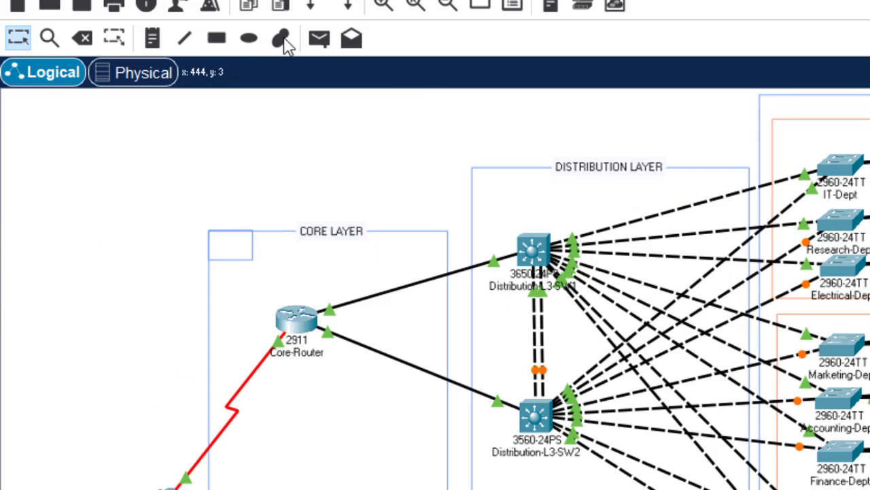
left_click(249, 39)
left_click(219, 44)
left_click(218, 51)
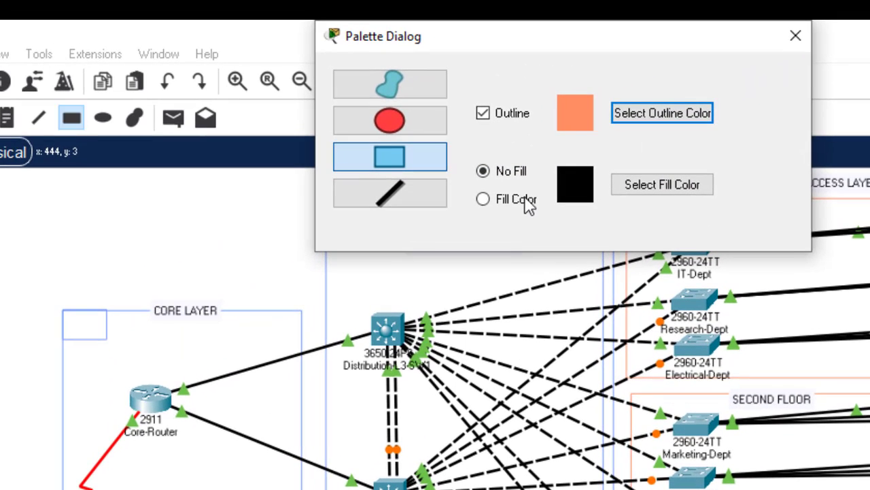
left_click(484, 200)
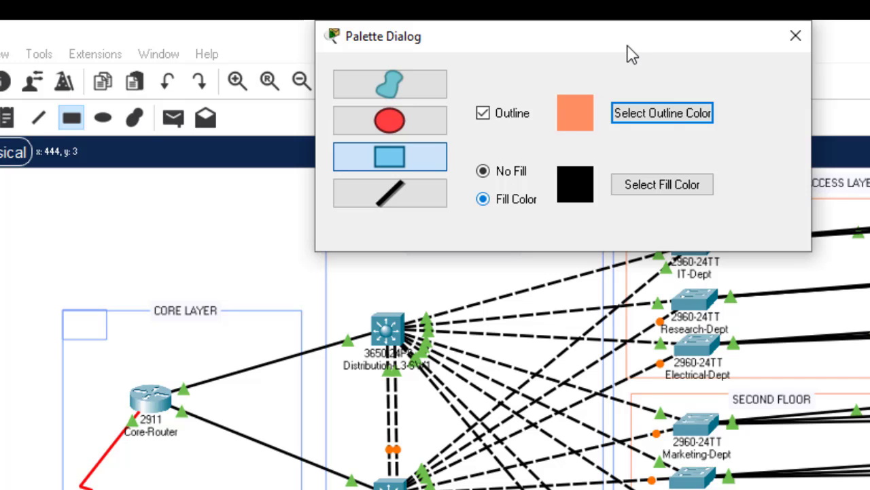
left_click(660, 115)
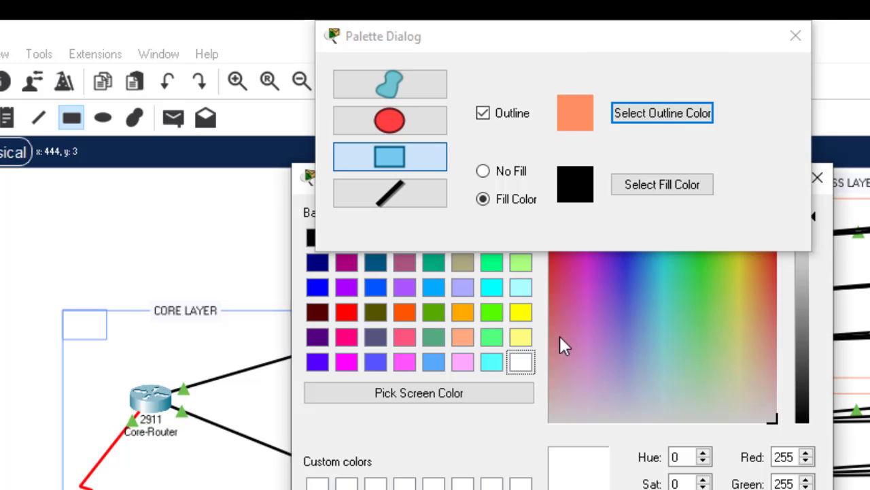
left_click(312, 245)
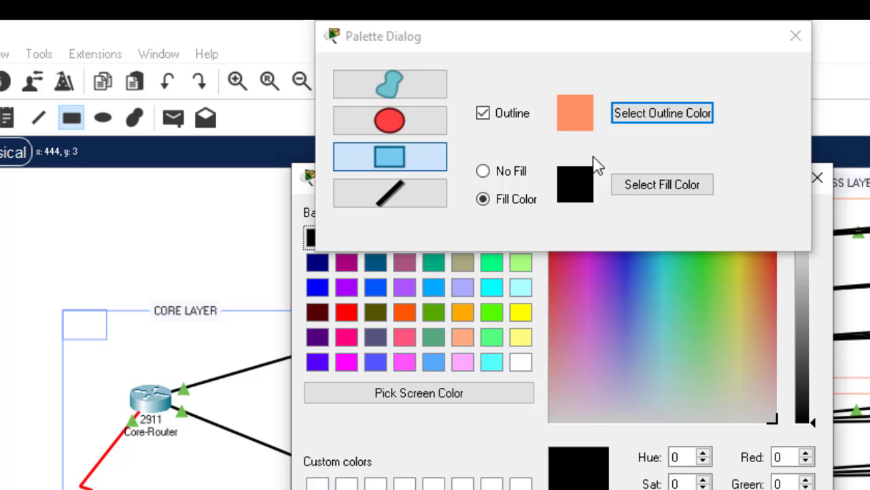
key("Return")
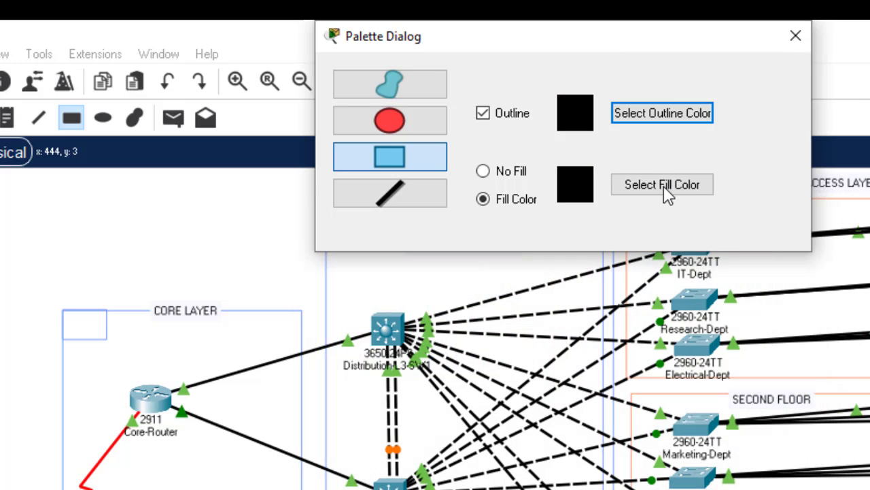
Step: Set the rectangle tool's fill color to light orange #ffa375
left_click(645, 196)
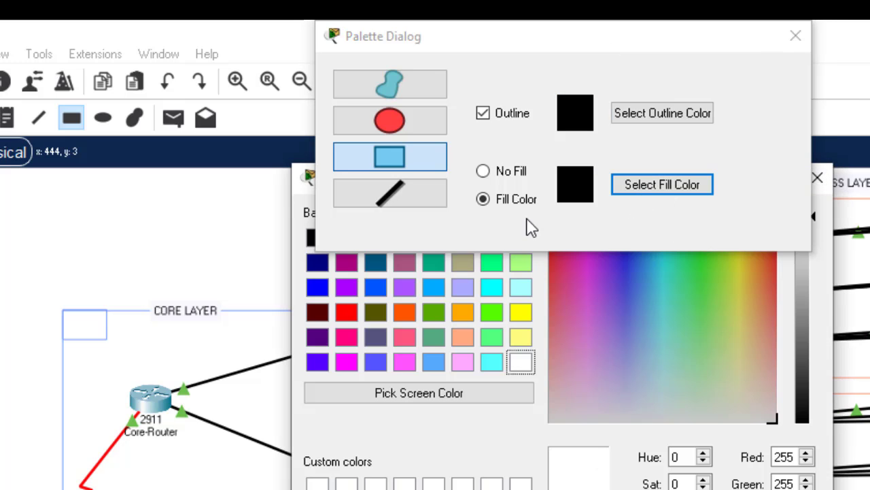
left_click(760, 318)
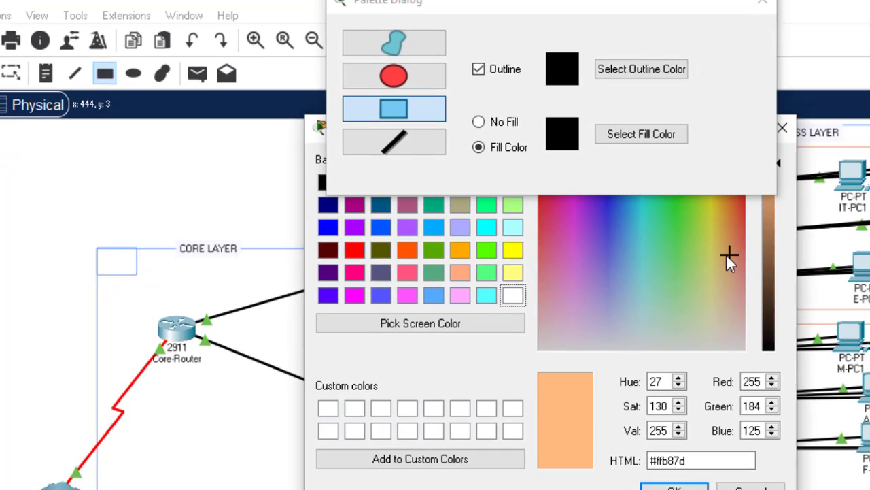
left_click(733, 249)
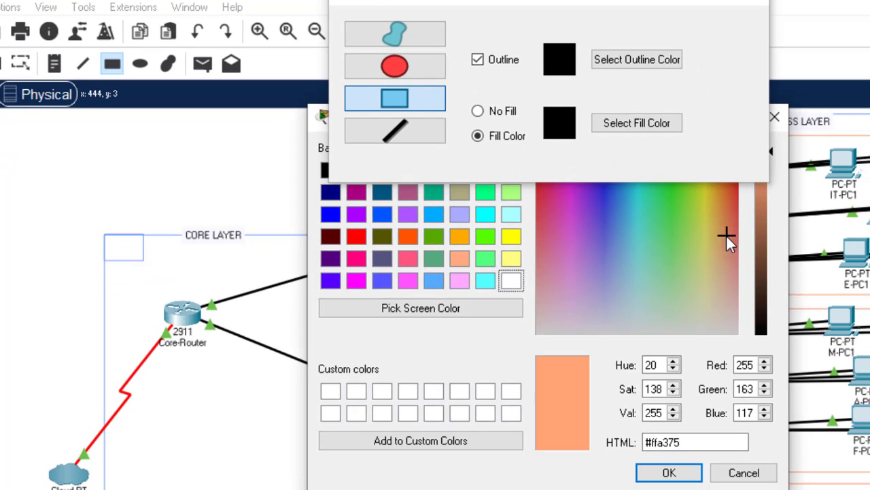
left_click(670, 473)
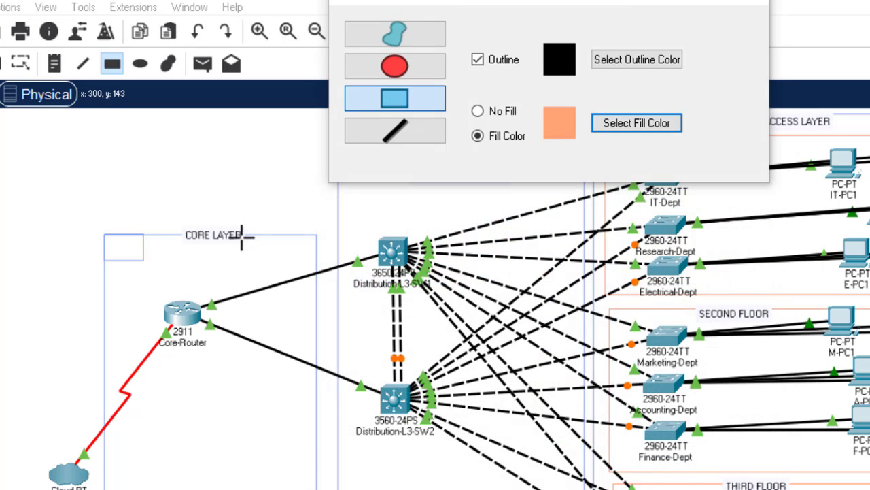
Step: Draw small filled orange rectangles with black outlines behind the CORE LAYER, DISTRIBUTION LAYER and ACCESS LAYER notes
left_click_drag(241, 235, 262, 248)
left_click_drag(649, 1, 869, 208)
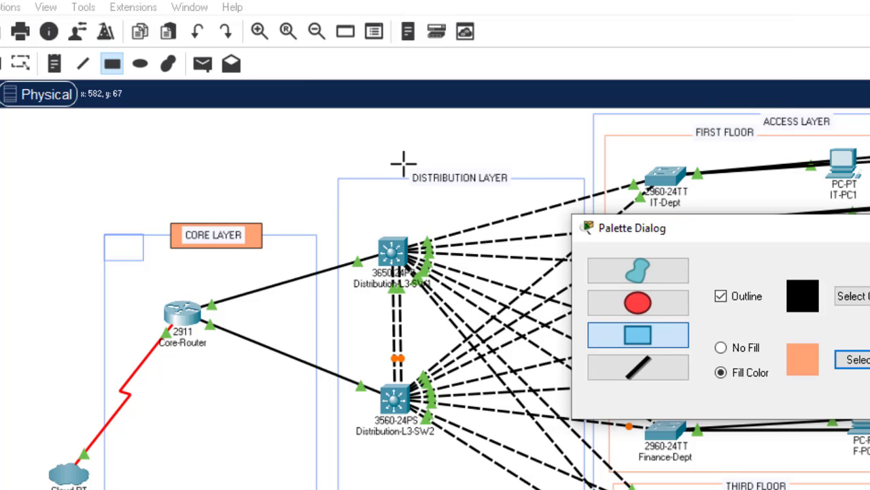
left_click_drag(403, 159, 516, 193)
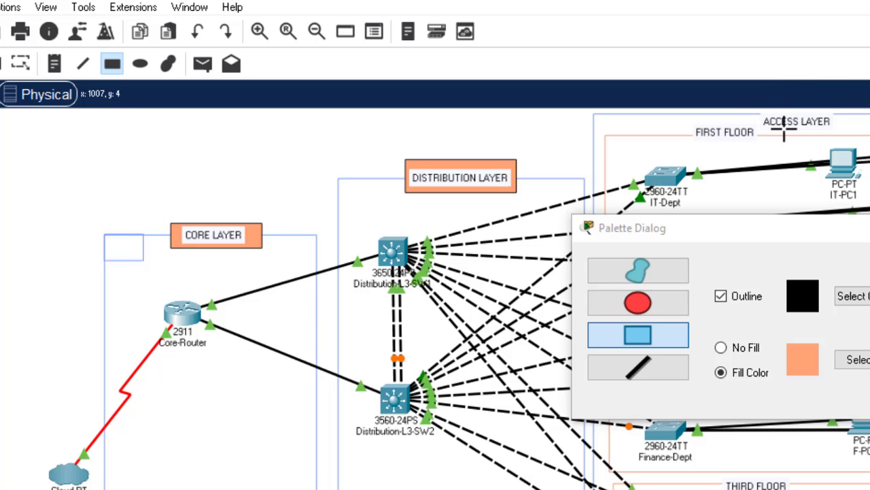
left_click_drag(784, 128, 862, 129)
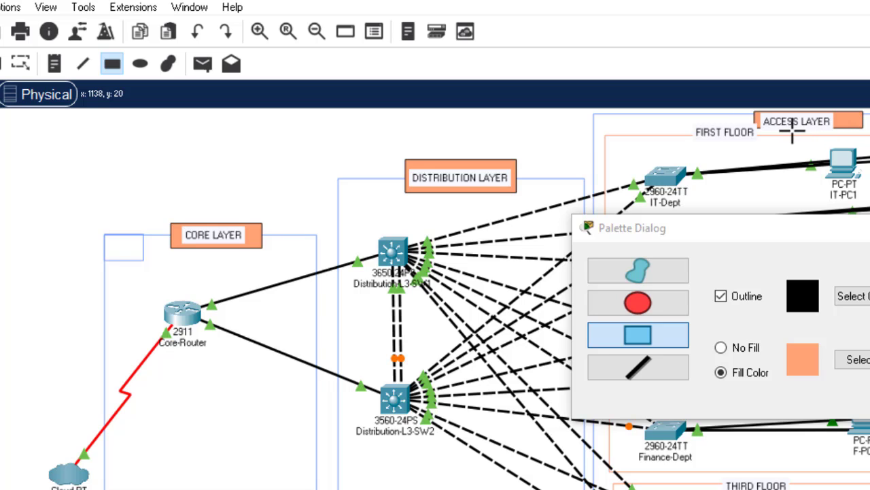
Step: Draw another filled orange rectangle behind the ACCESS LAYER note, and set the rectangle tool's fill color to cyan #55ffff
left_click_drag(766, 128, 862, 131)
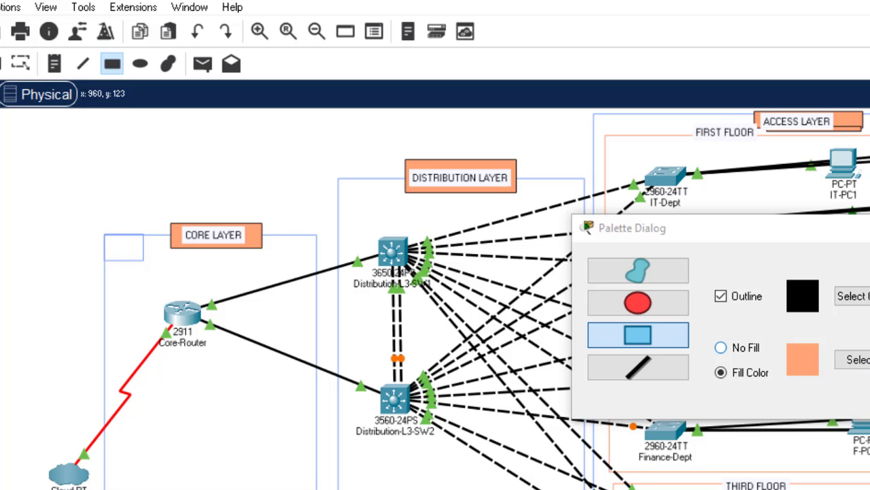
left_click(858, 359)
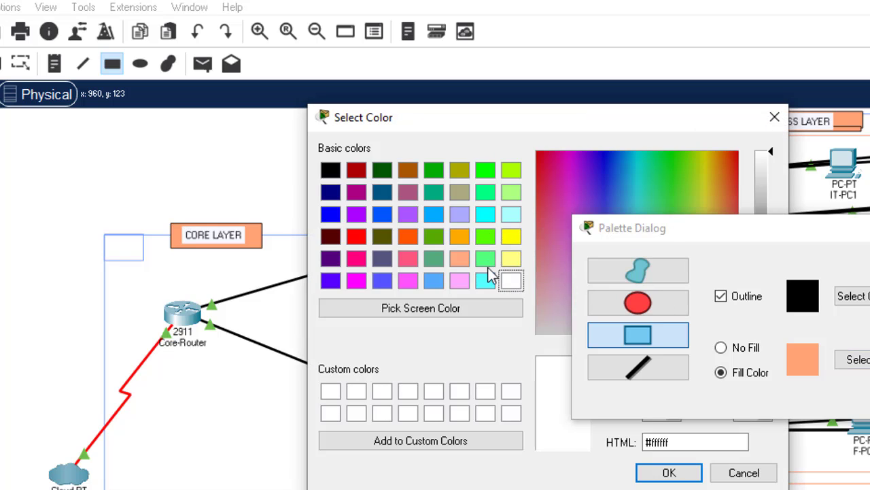
left_click(489, 284)
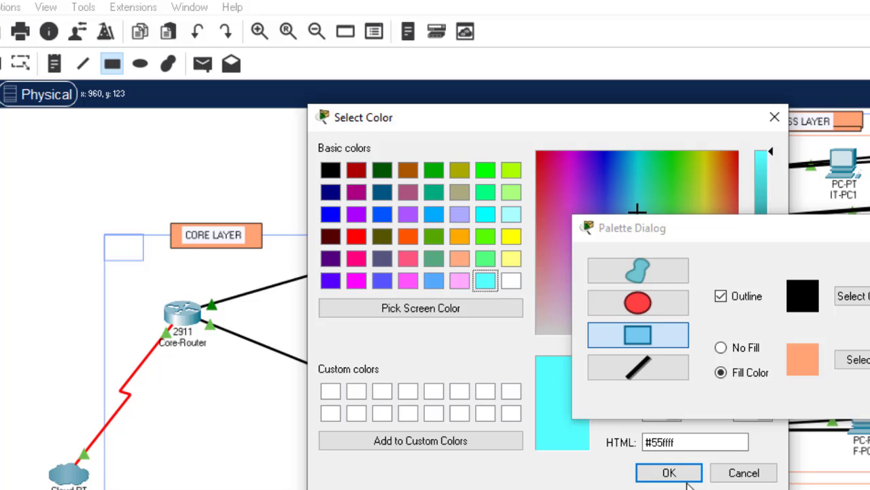
left_click(668, 472)
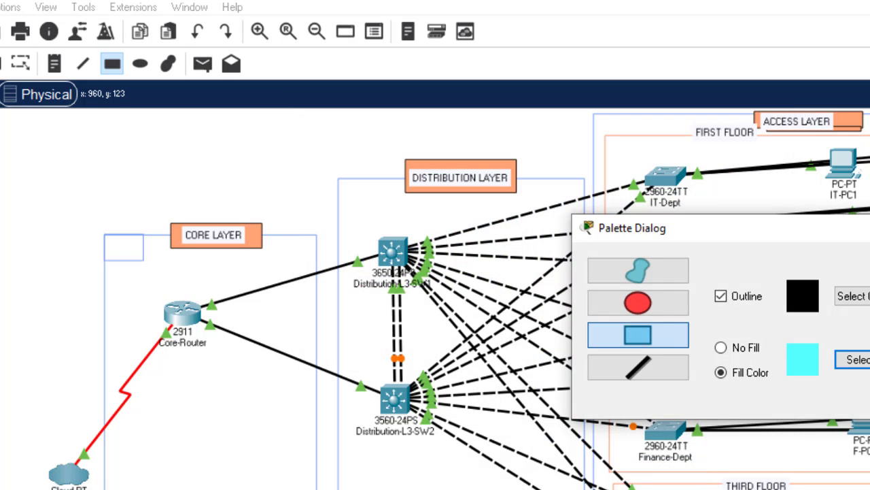
left_click(845, 227)
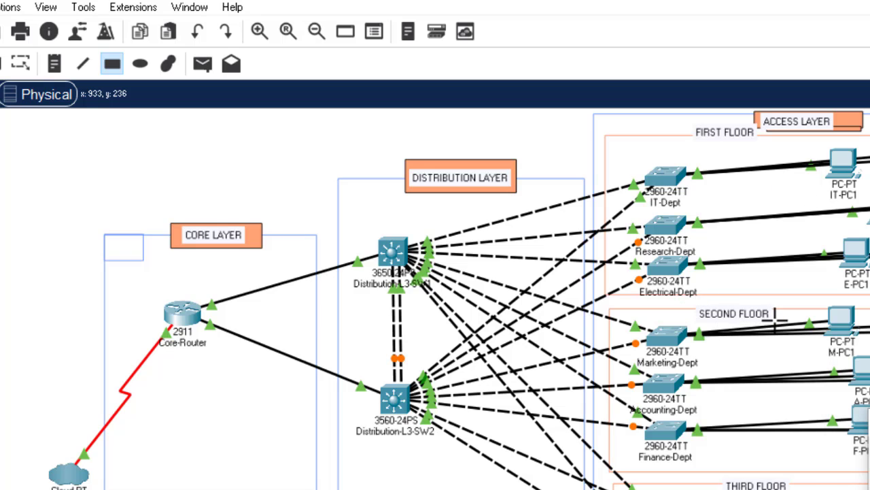
Step: Draw small filled cyan rectangles with black outlines behind the SECOND FLOOR, FIRST FLOOR and THIRD FLOOR notes
left_click_drag(776, 320, 776, 328)
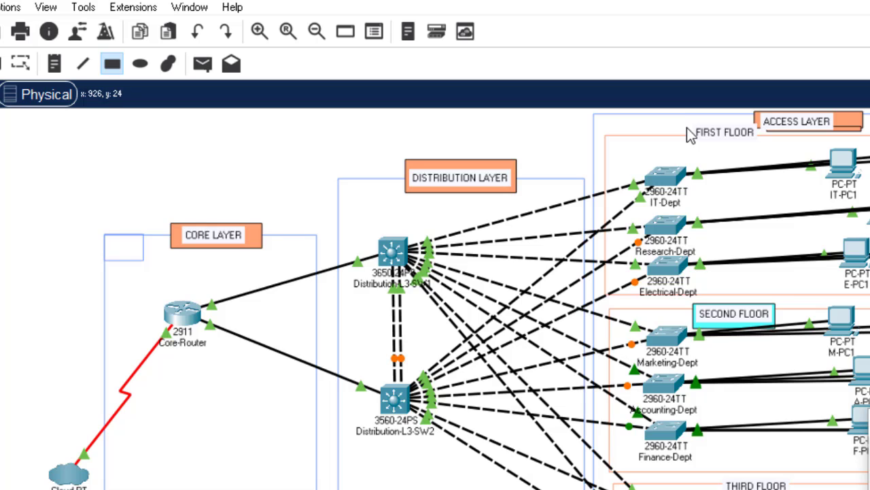
left_click_drag(684, 123, 757, 150)
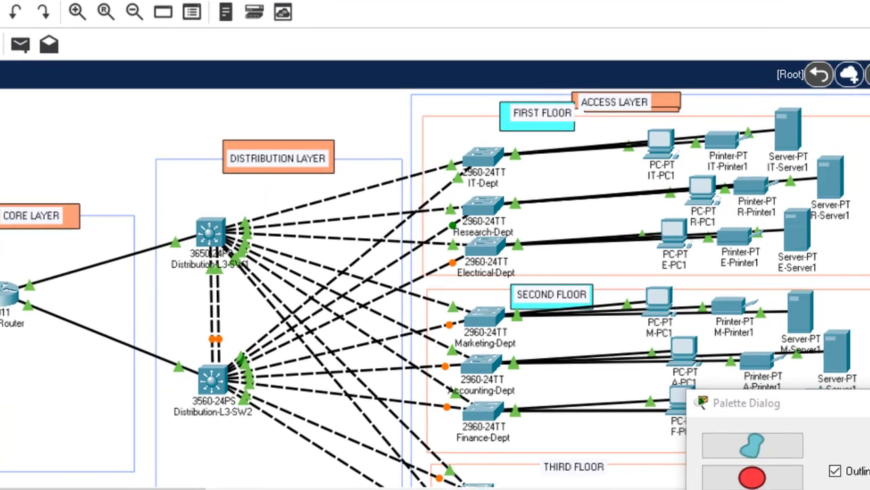
scroll(479, 435, "down", 6)
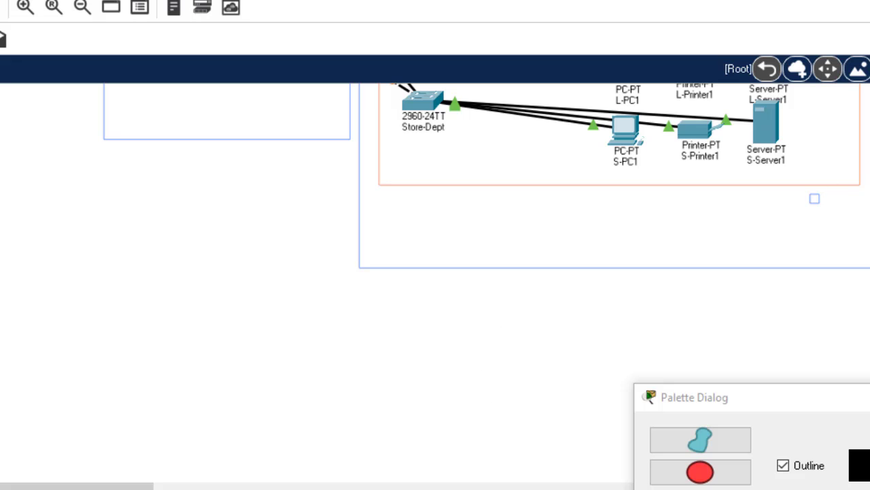
scroll(454, 215, "up", 3)
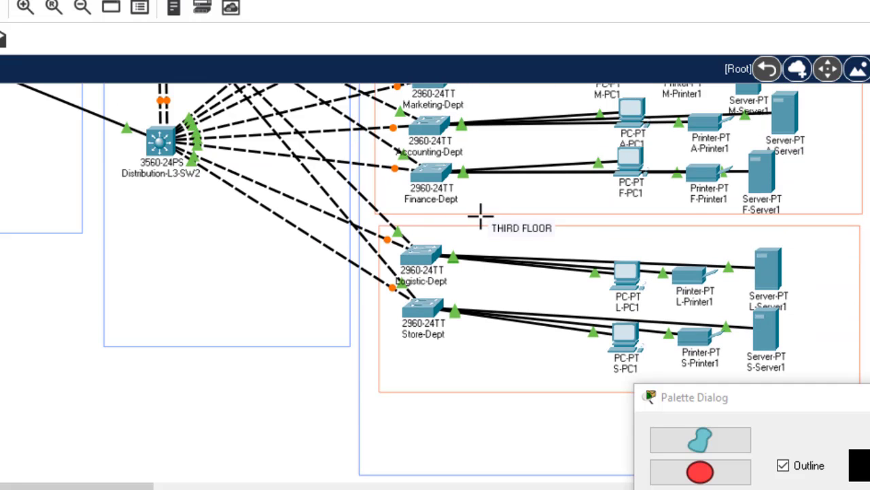
left_click_drag(480, 213, 576, 242)
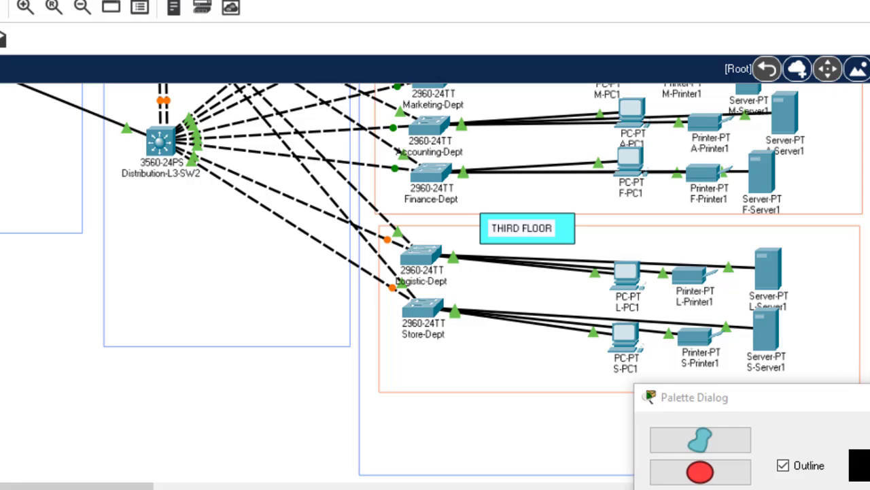
Step: Review the labelled topology against the reference design image, and read the VLAN requirements in the networking project PDF in Adobe Acrobat Reader
scroll(435, 286, "up", 5)
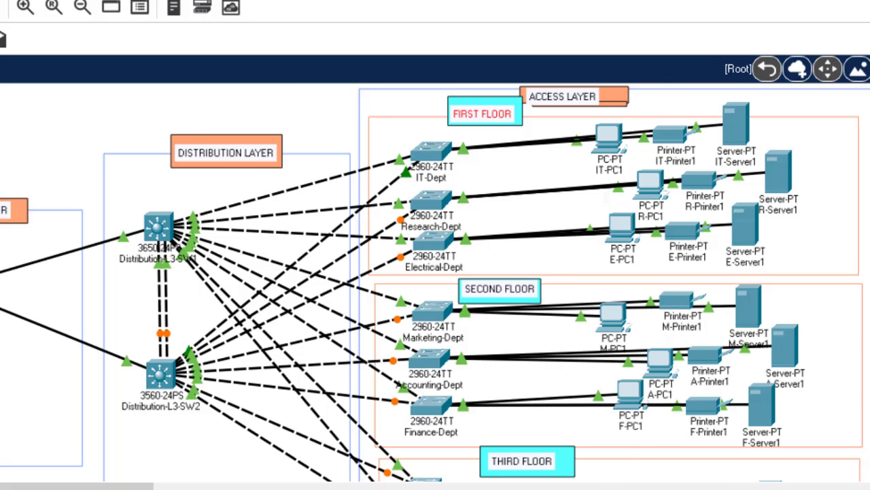
scroll(435, 282, "down", 6)
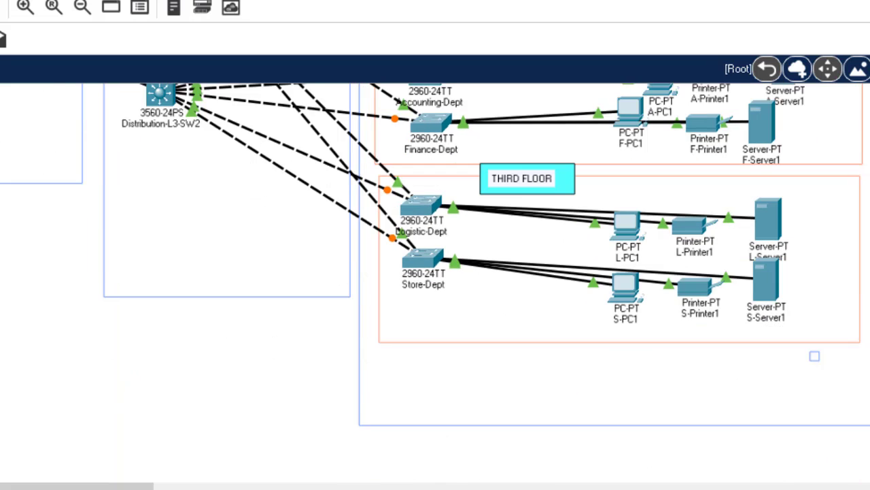
scroll(435, 272, "up", 2)
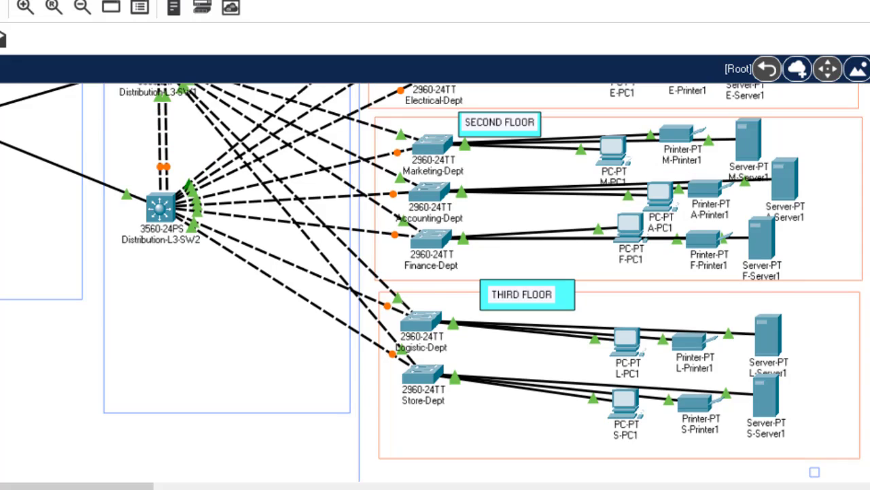
scroll(435, 282, "up", 3)
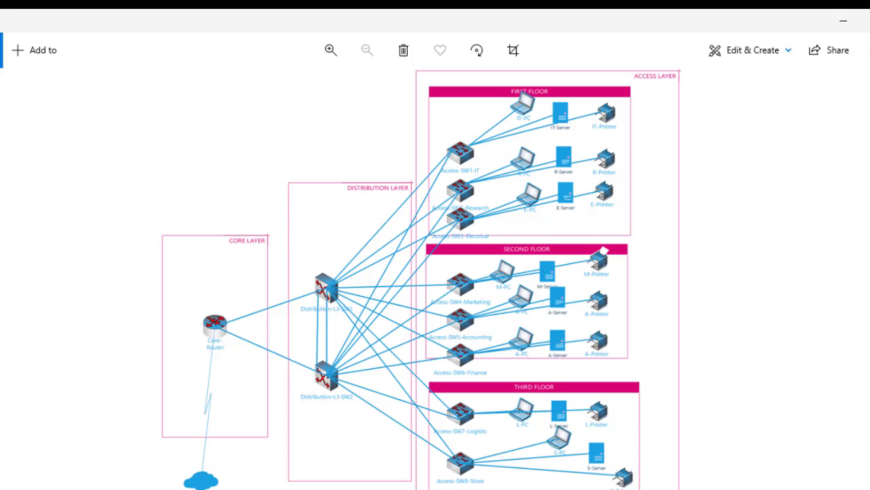
key("alt+Tab")
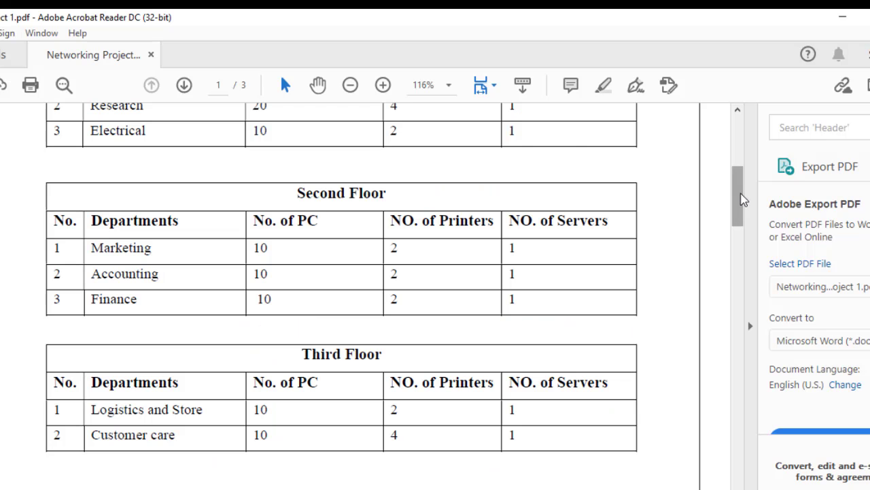
left_click_drag(744, 193, 758, 352)
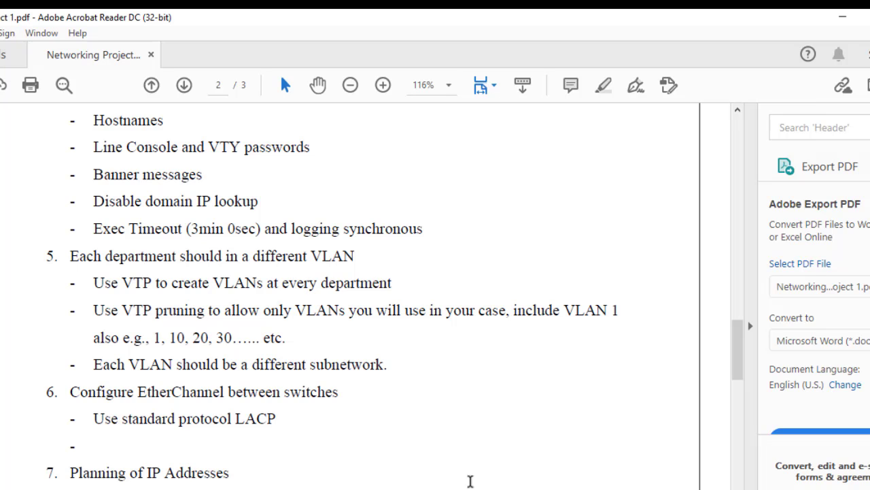
key("alt+Tab")
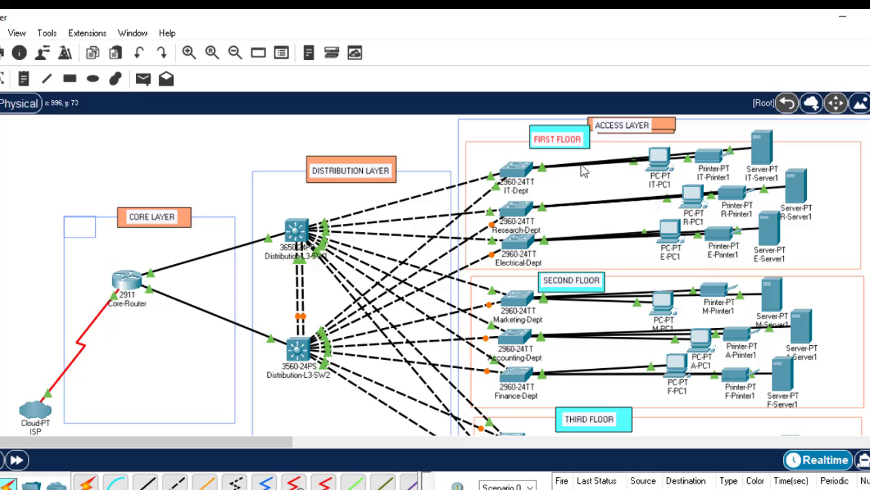
Step: Place a two-line note reading IT-DEPT and VLAN 10 beside the IT-Dept switch's links, and select its text
mouse_move(582, 166)
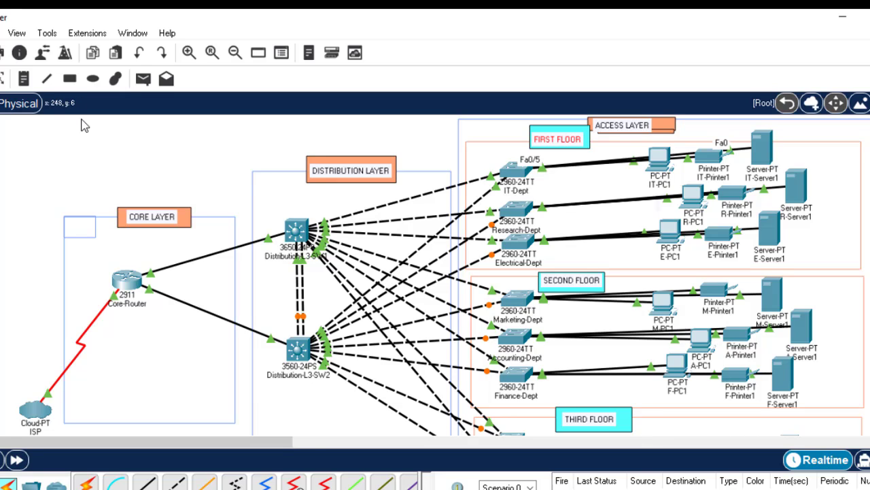
left_click(24, 80)
key("l")
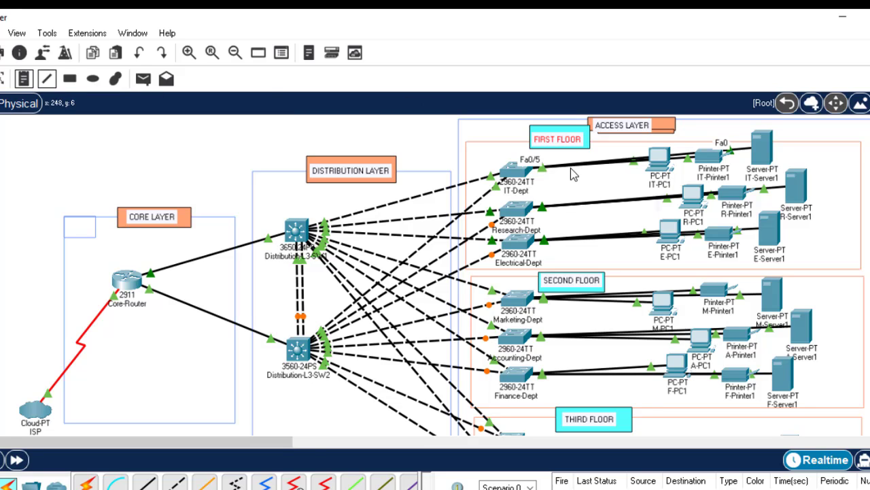
left_click(571, 168)
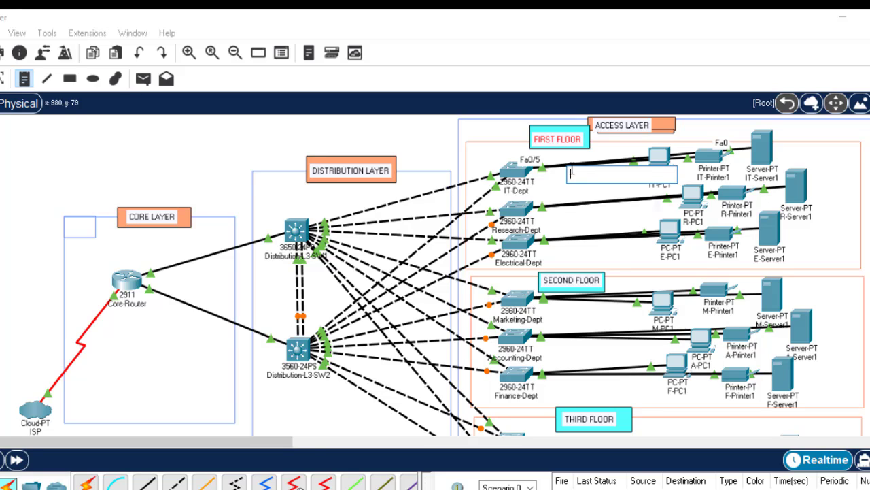
type("VLAN 10")
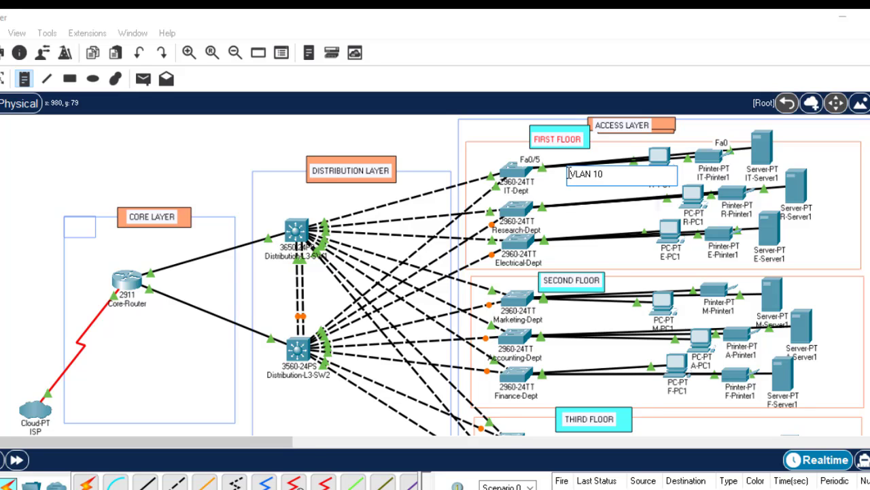
type("IT-DEPT")
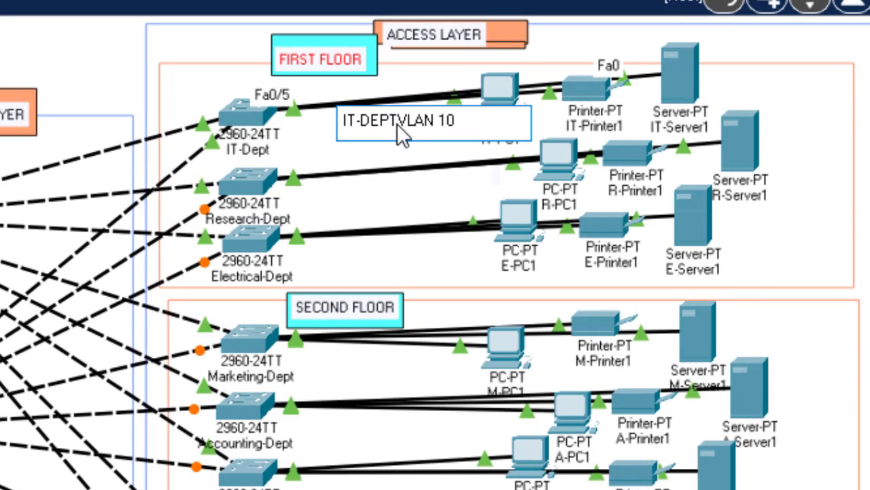
key("Return")
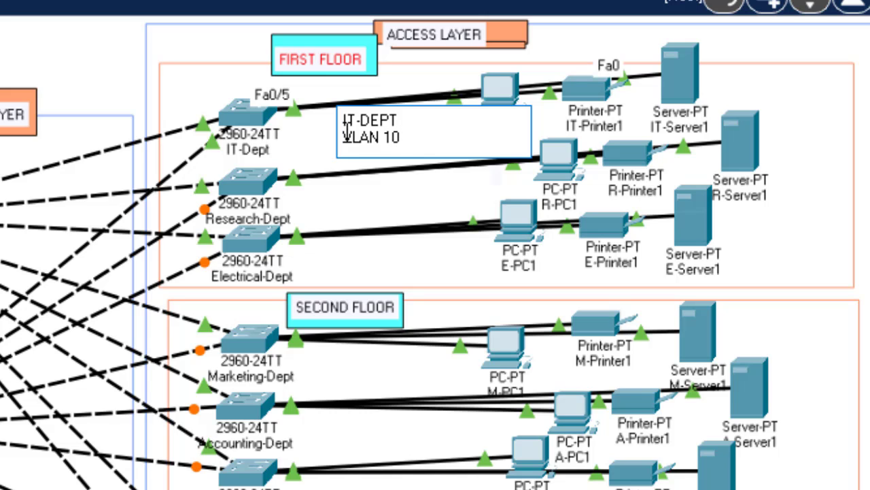
key("shift+Left")
key("shift+Left")
key("shift+Left")
key("shift+Left")
key("shift+Left")
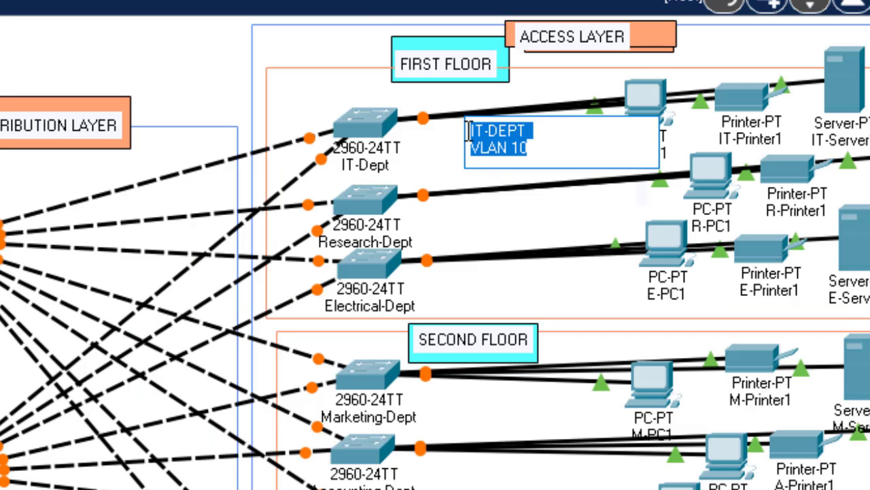
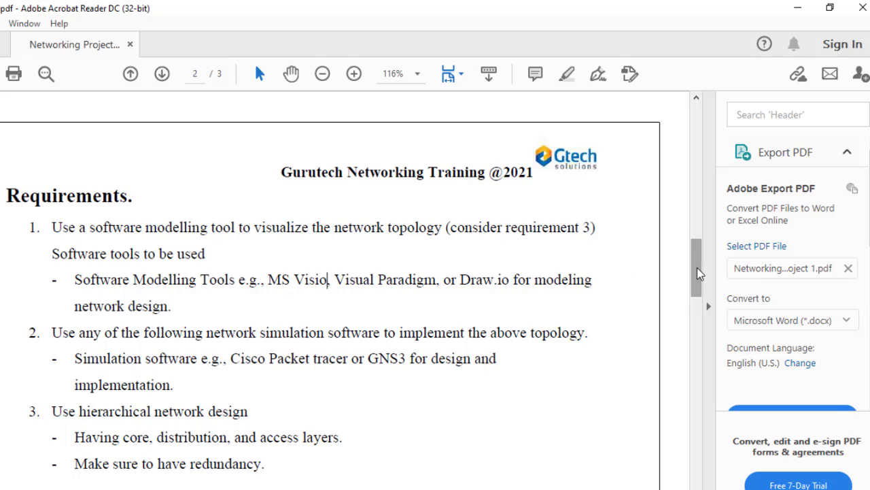
Step: Read the simulation software, hierarchical design and access layer configuration requirements on page 2 of the project PDF
left_click_drag(701, 274, 702, 285)
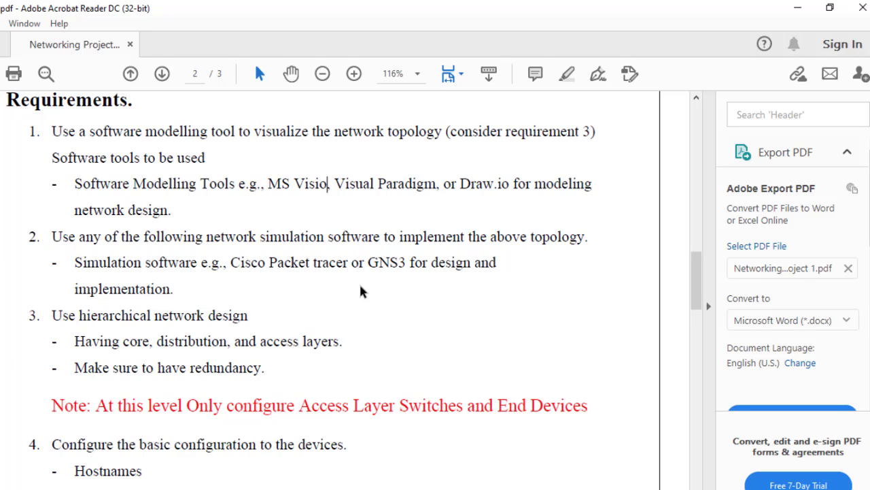
left_click_drag(347, 264, 270, 264)
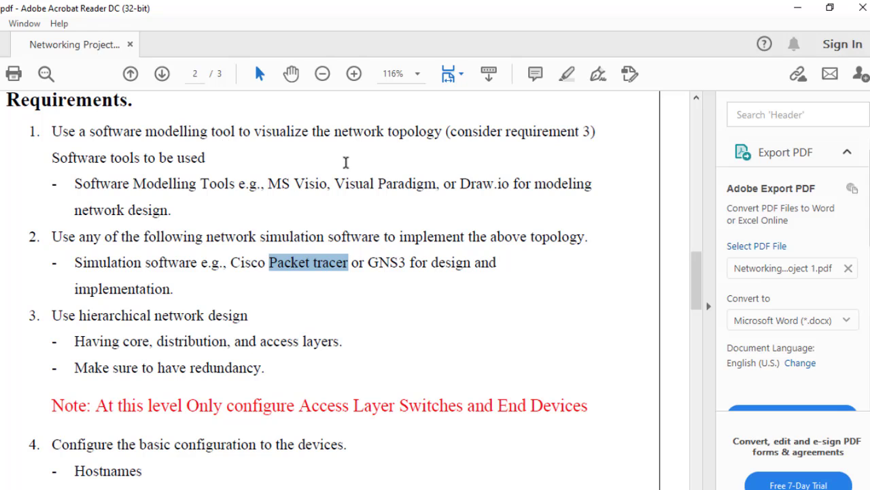
left_click_drag(697, 278, 702, 292)
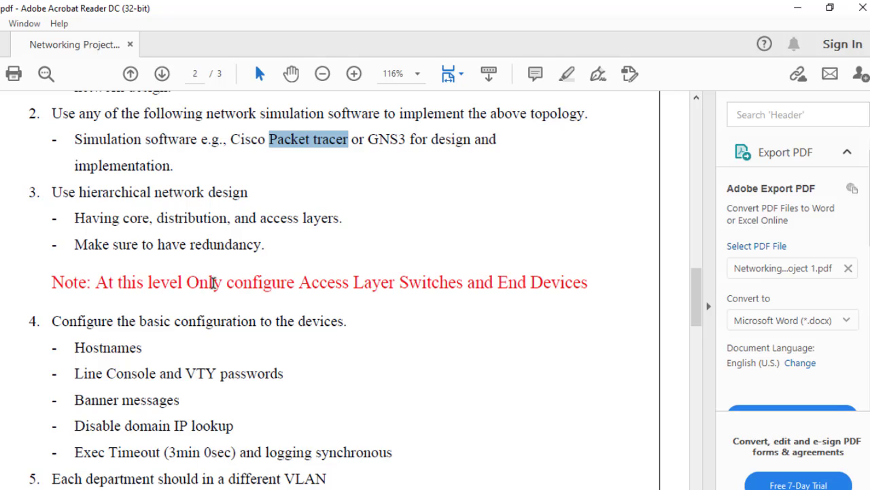
left_click_drag(288, 284, 463, 286)
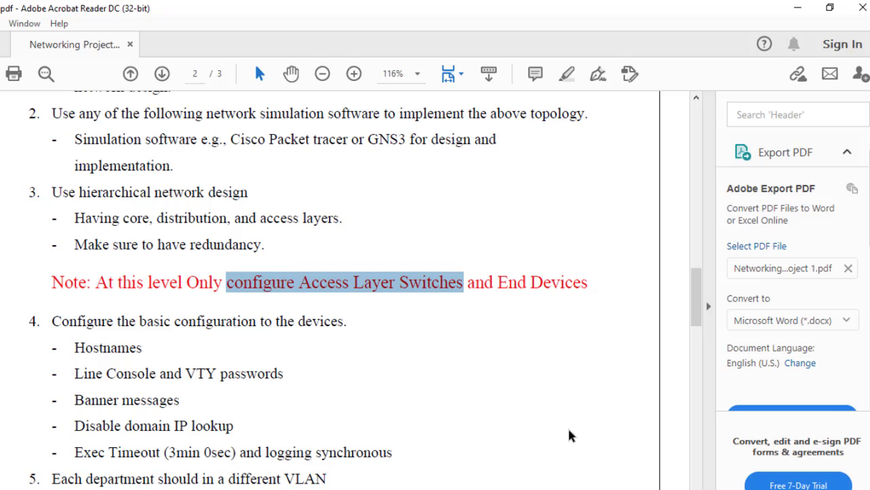
Step: Switch to Packet Tracer and examine the whole PART2.pkt topology with its layer, floor and department VLAN labels
left_click(398, 488)
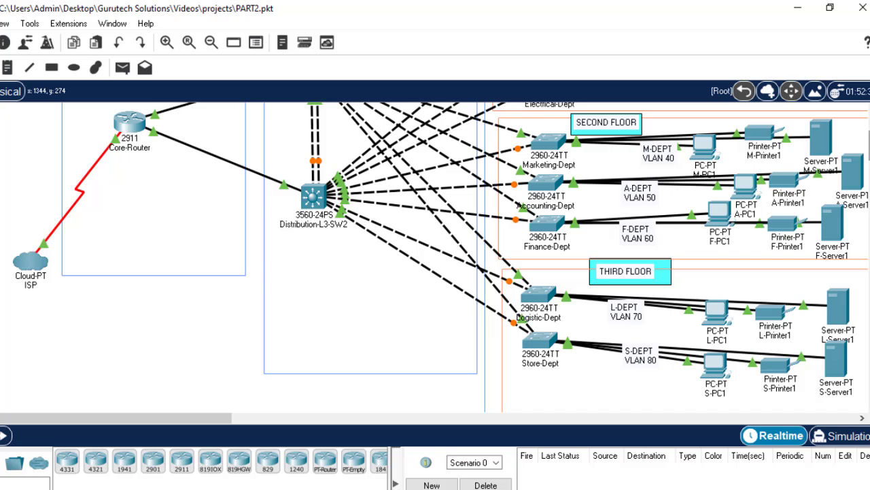
scroll(441, 257, "up", 5)
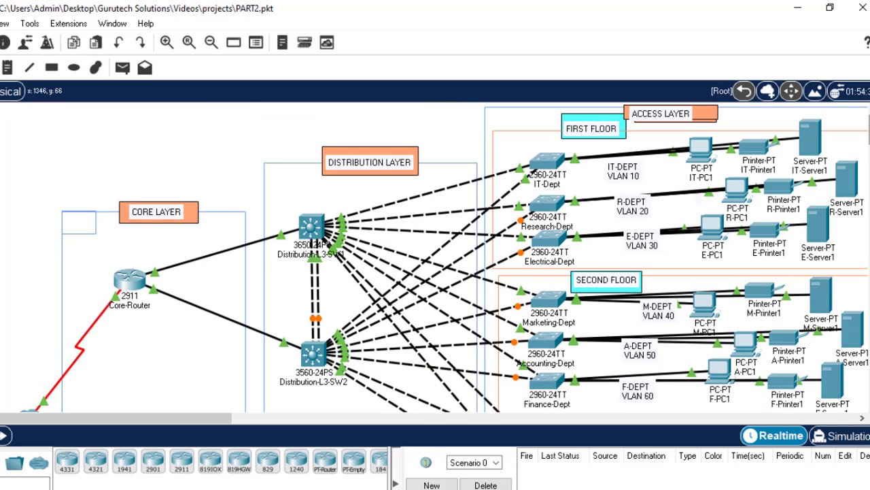
scroll(441, 257, "down", 5)
scroll(441, 257, "up", 5)
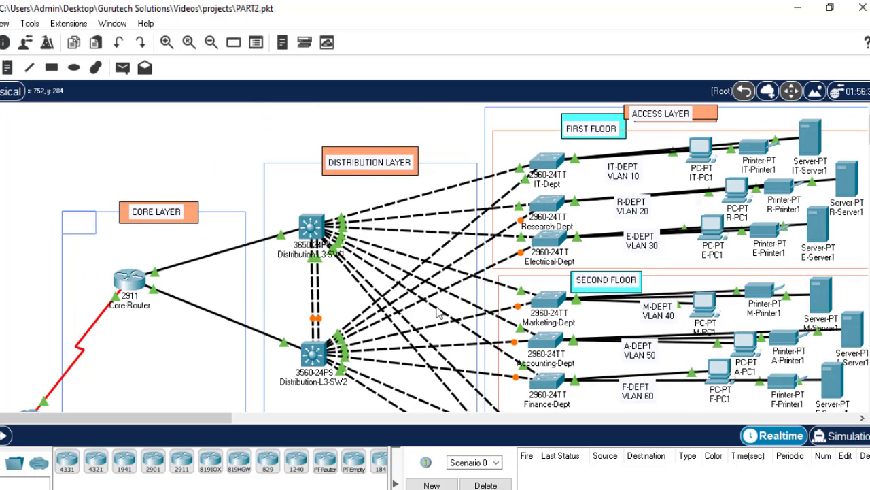
left_click(213, 43)
left_click(212, 44)
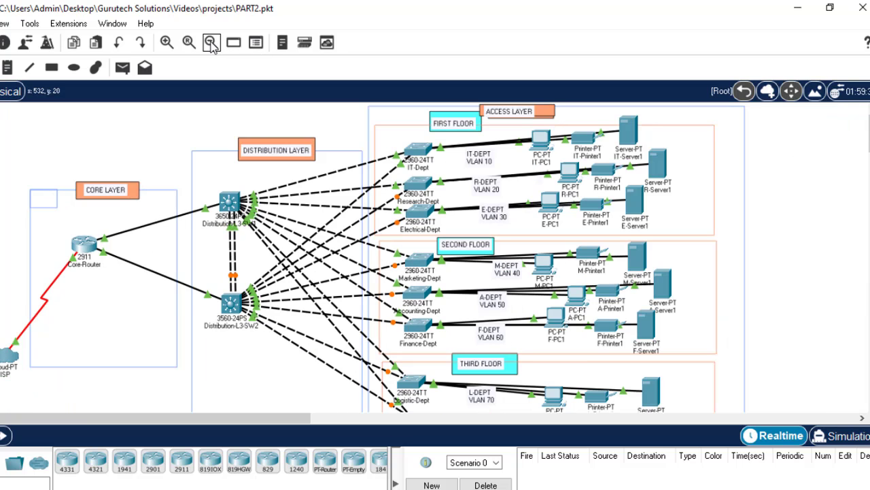
left_click(212, 44)
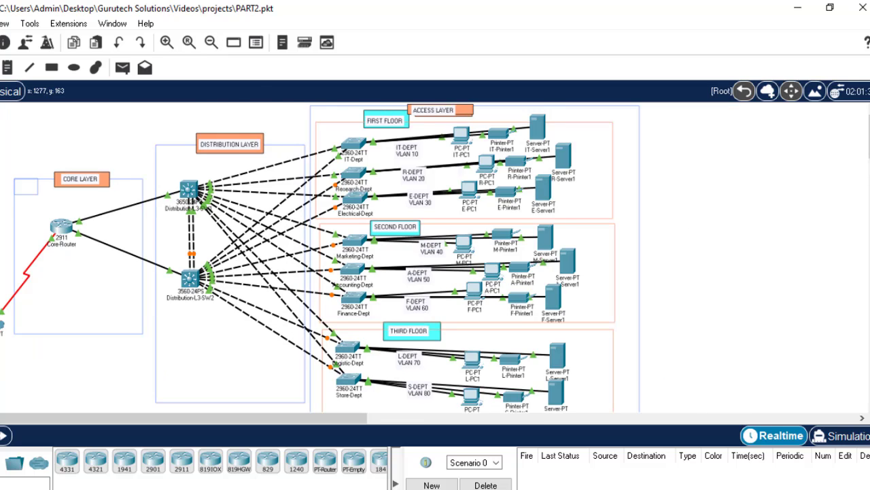
scroll(320, 257, "down", 5)
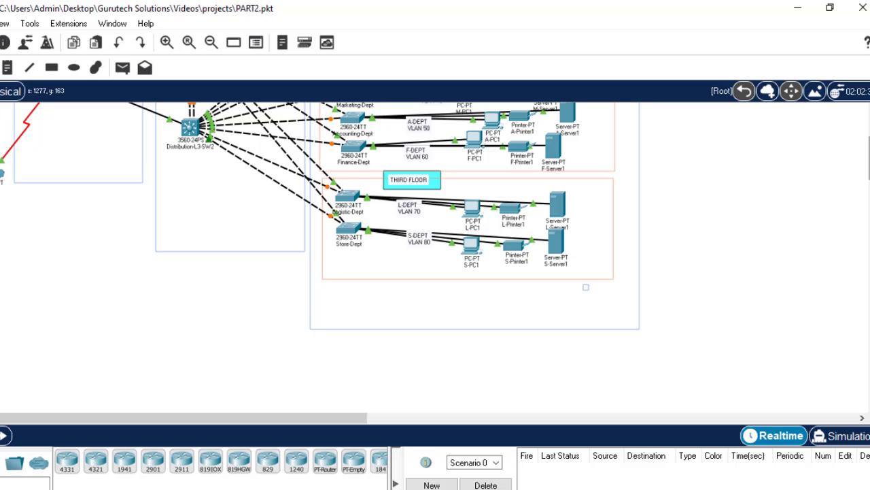
Step: Start printing the viewable logical topology of PART2.pkt to an image file
scroll(319, 257, "up", 5)
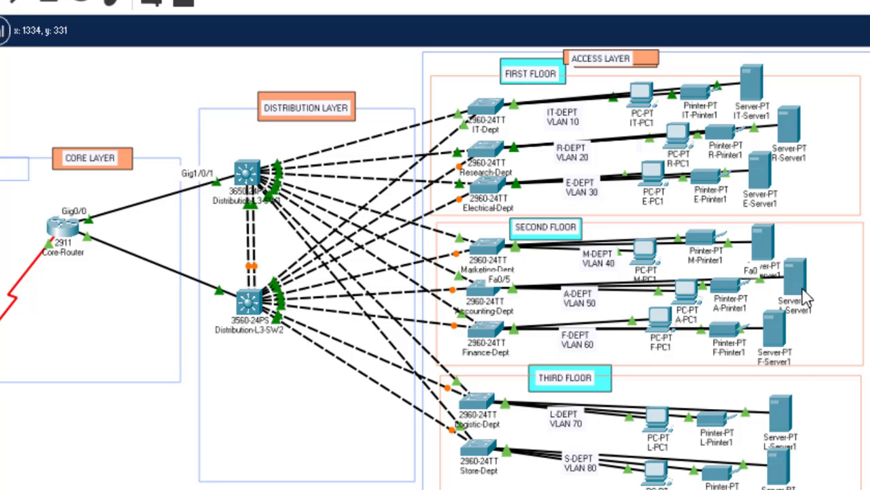
mouse_move(806, 297)
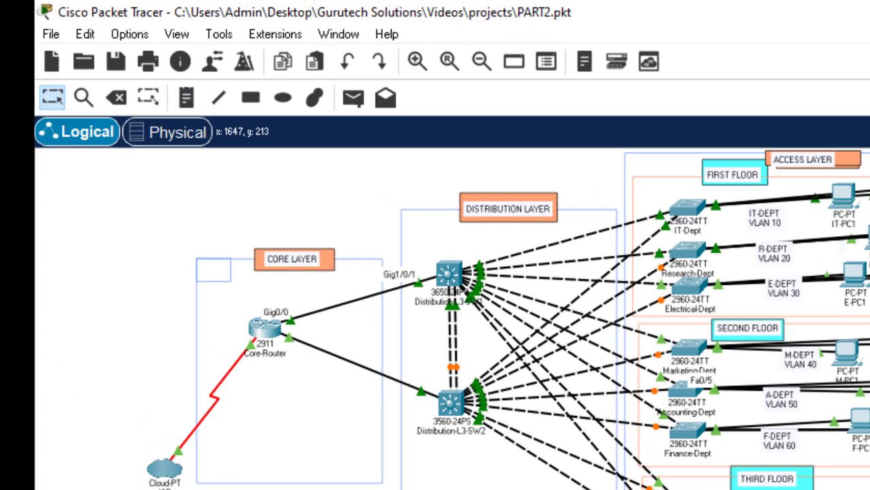
left_click(52, 35)
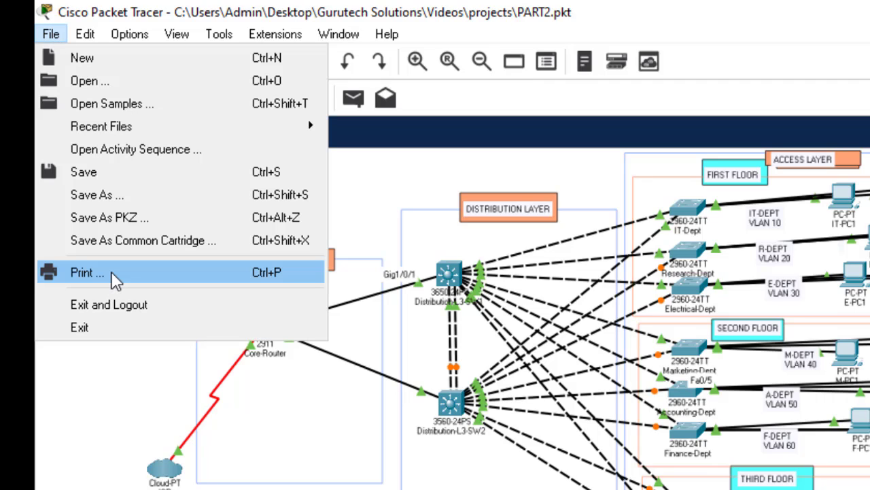
key("Escape")
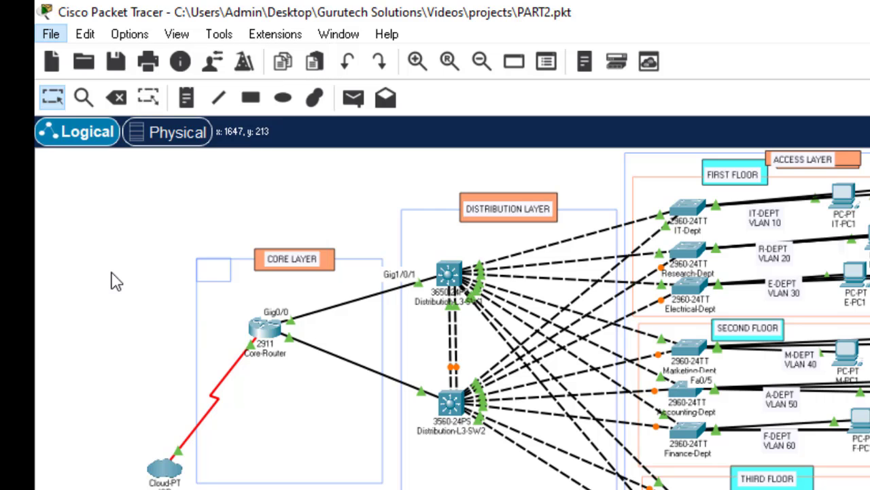
key("ctrl+p")
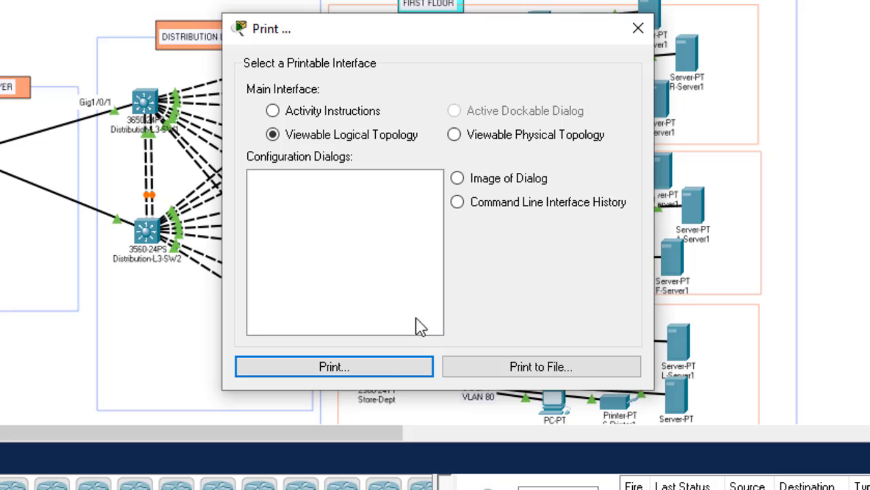
left_click(567, 368)
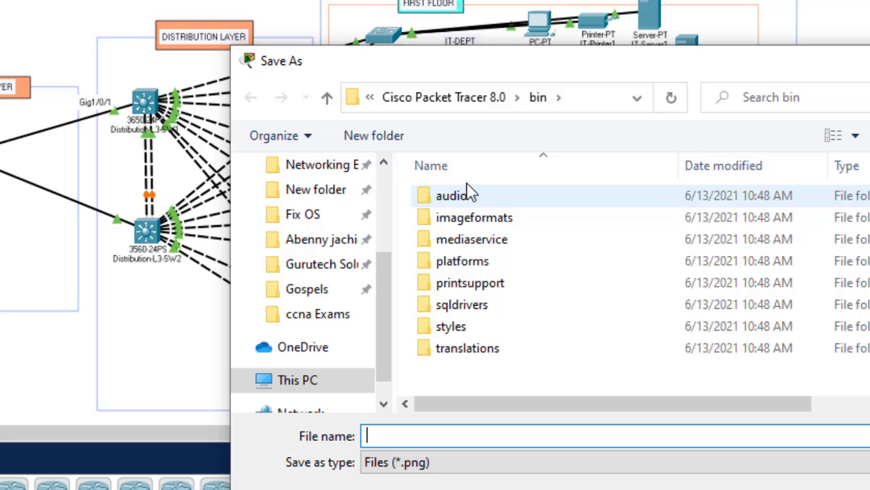
Step: Set the save location to the projects folder inside Gurutech Solutions > Videos
scroll(388, 207, "up", 2)
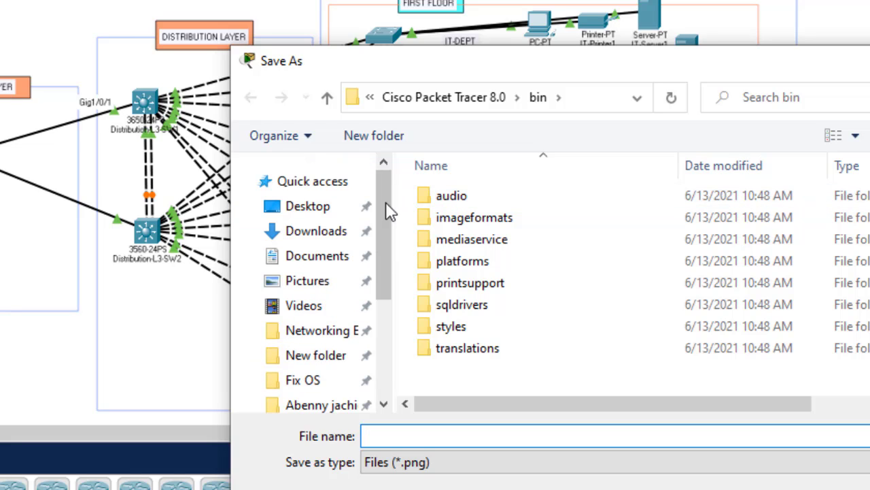
scroll(388, 351, "down", 3)
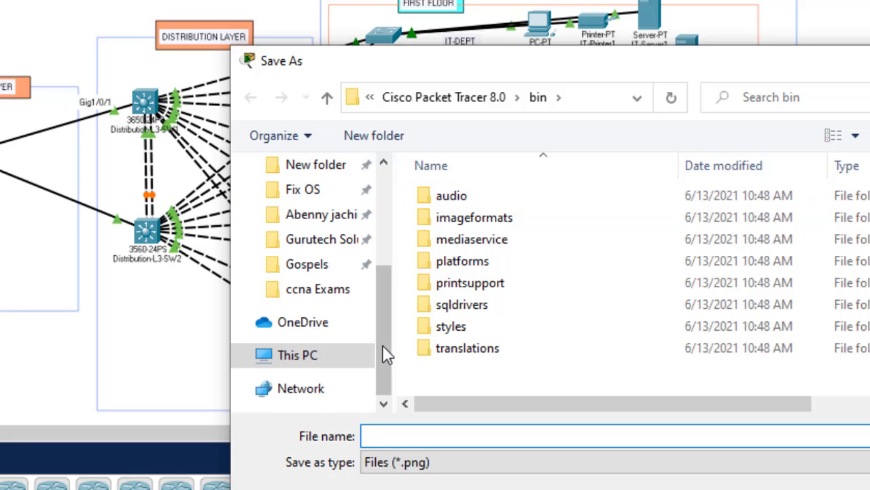
left_click(328, 240)
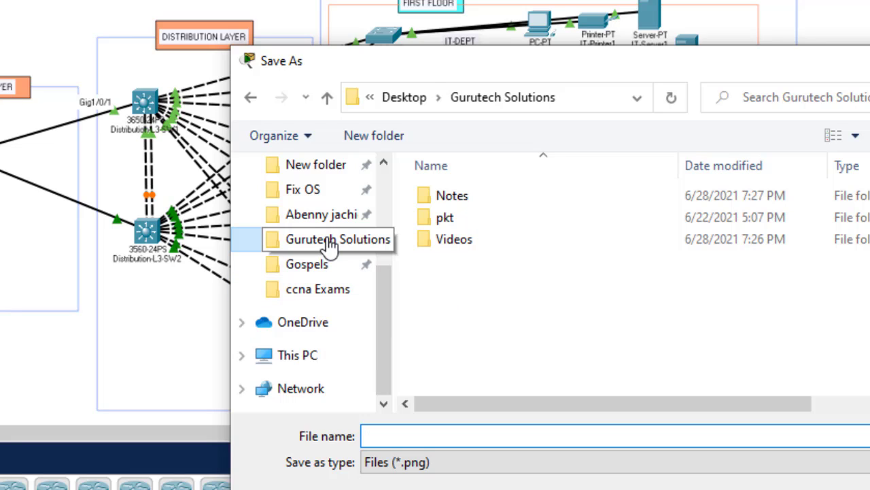
double_click(474, 246)
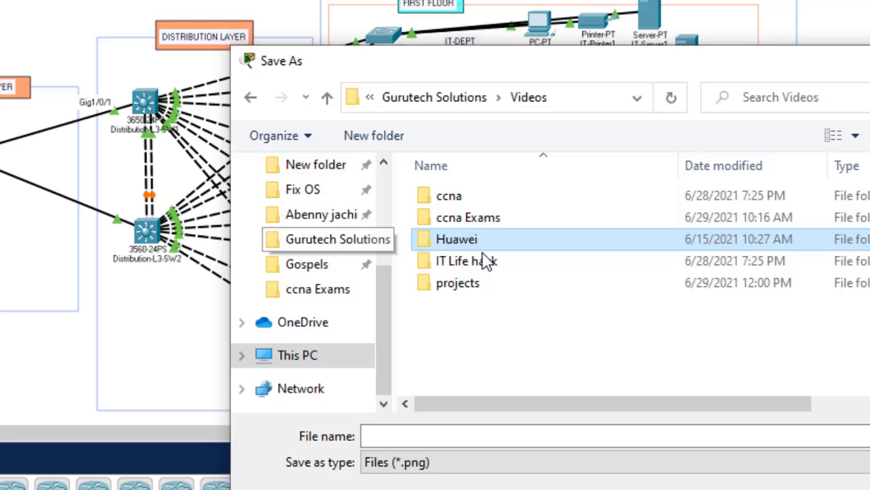
left_click(492, 289)
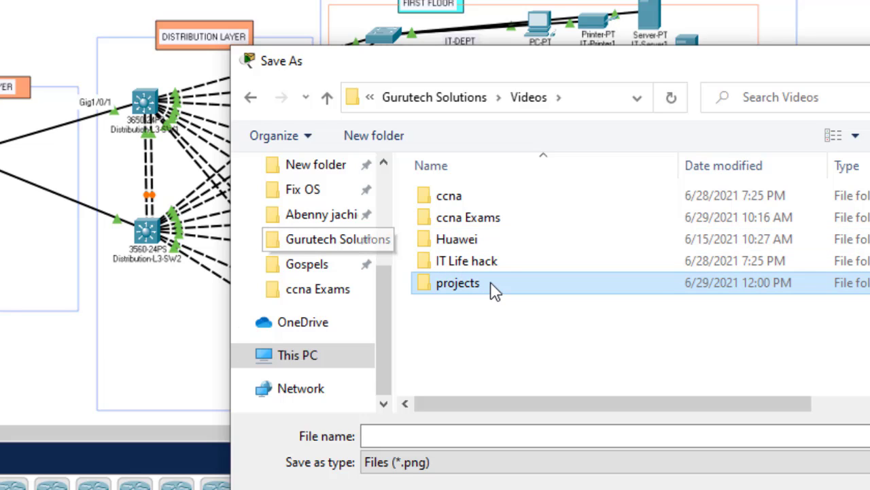
double_click(495, 289)
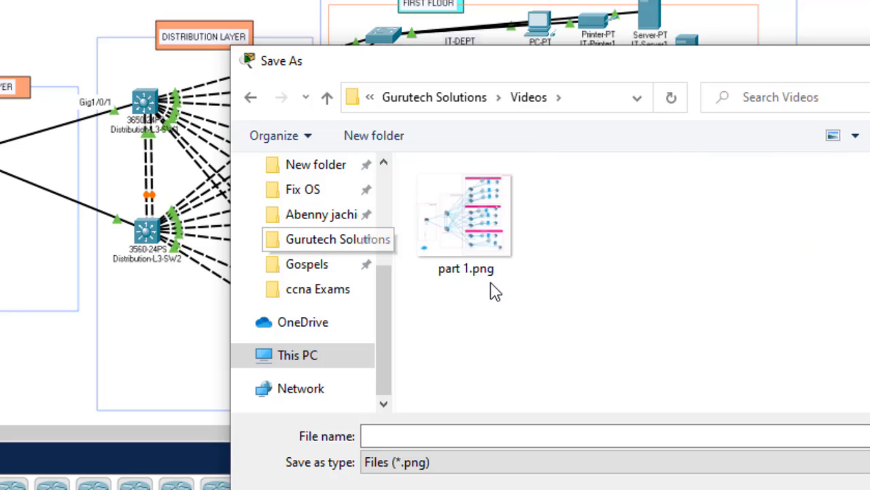
Step: Name the topology image PART2 and save it as a PNG file
left_click(421, 436)
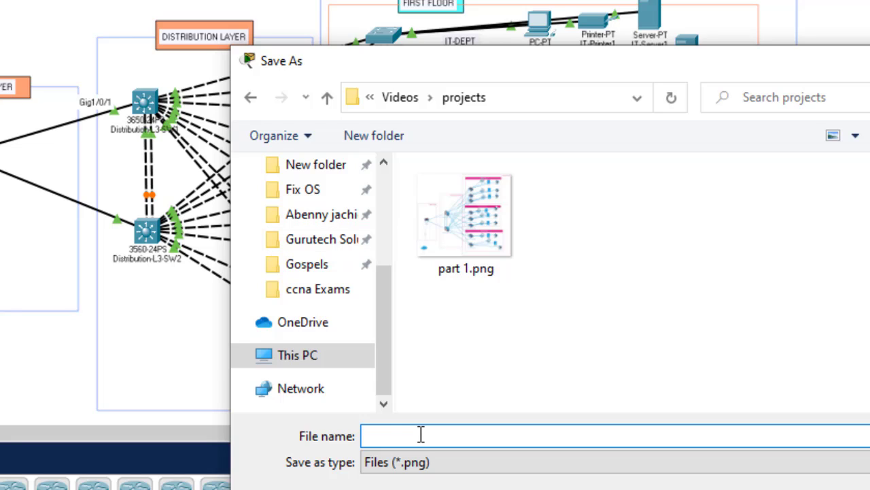
type("PART")
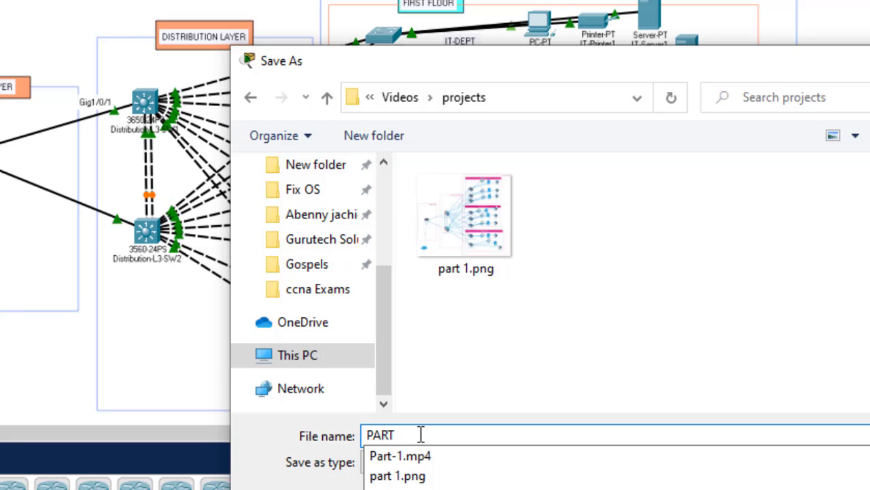
type("2")
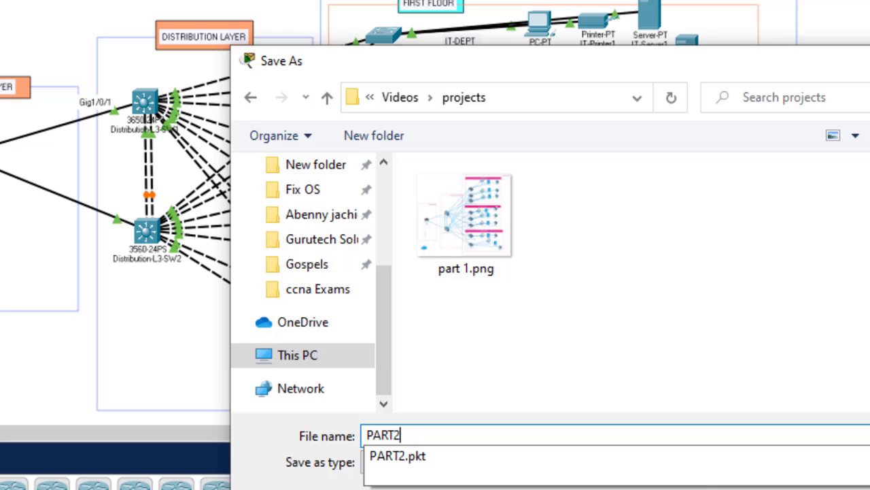
key("Escape")
key("Return")
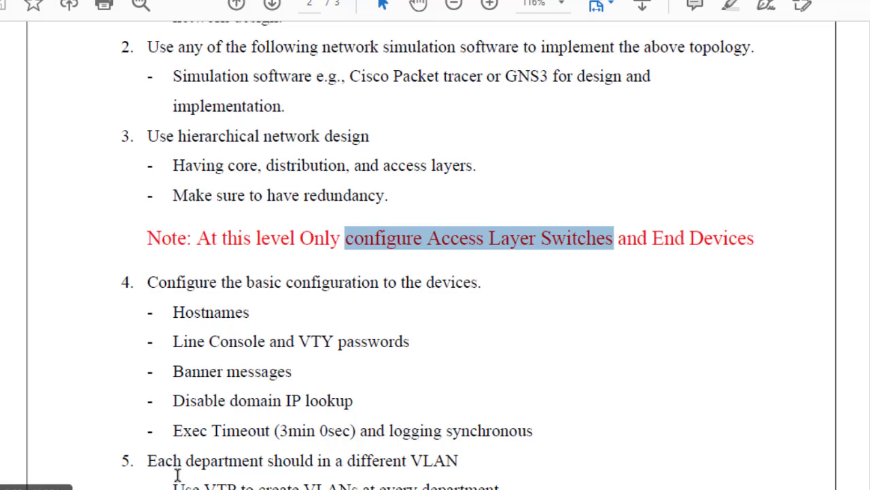
Step: Open PART2.png from the projects folder in Photos and inspect its core, distribution and access layers up close
left_click(157, 489)
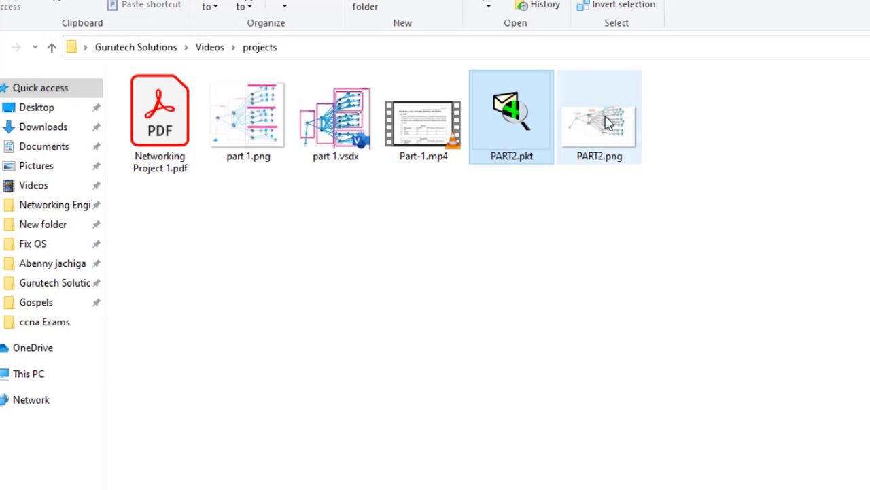
left_click(605, 121)
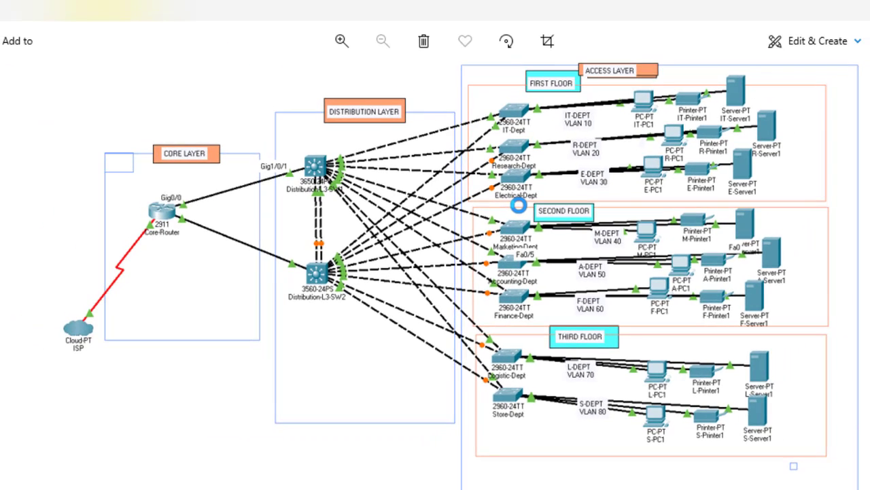
scroll(537, 267, "up", 3)
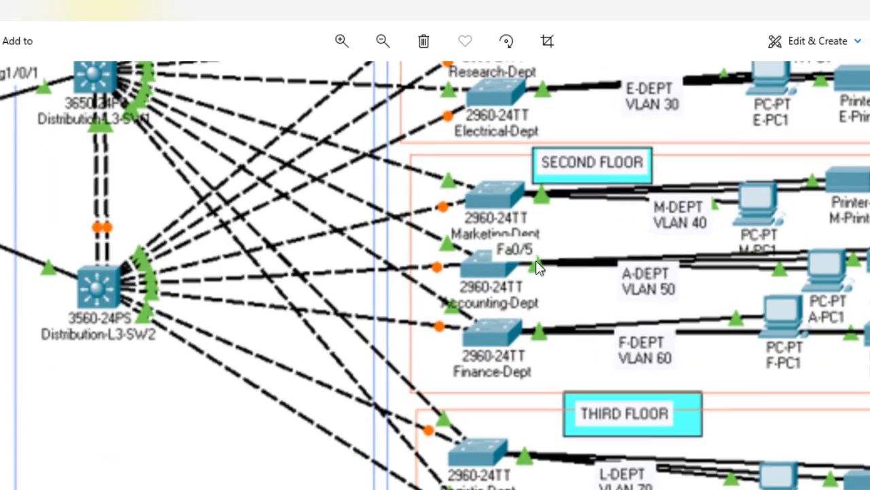
left_click_drag(583, 210, 857, 361)
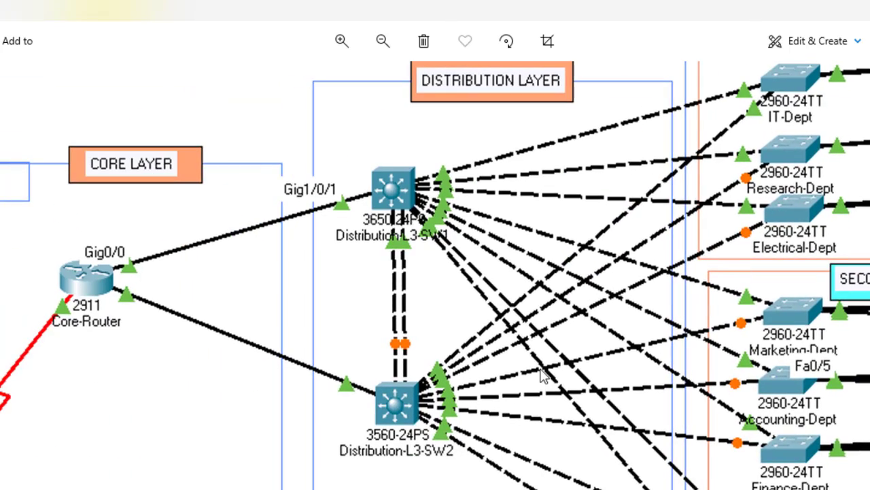
scroll(542, 376, "down", 3)
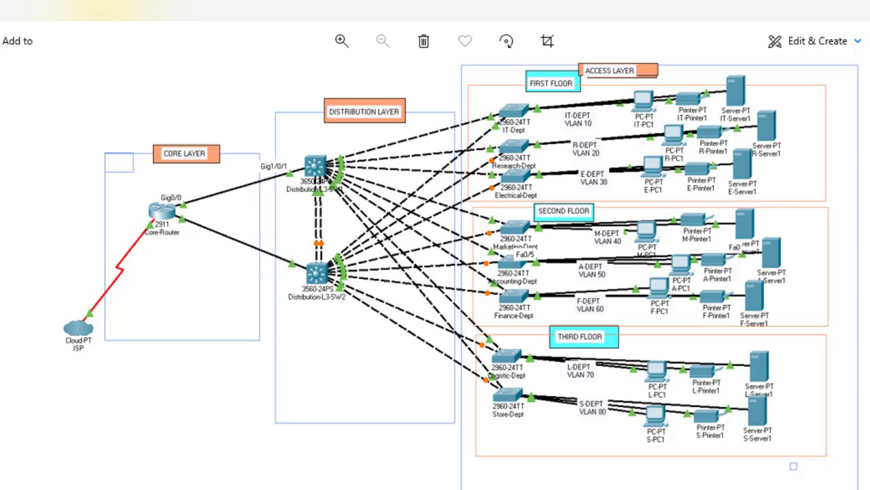
Step: Compare the reference design in part 1.png with the exported topology in PART2.png
mouse_move(712, 489)
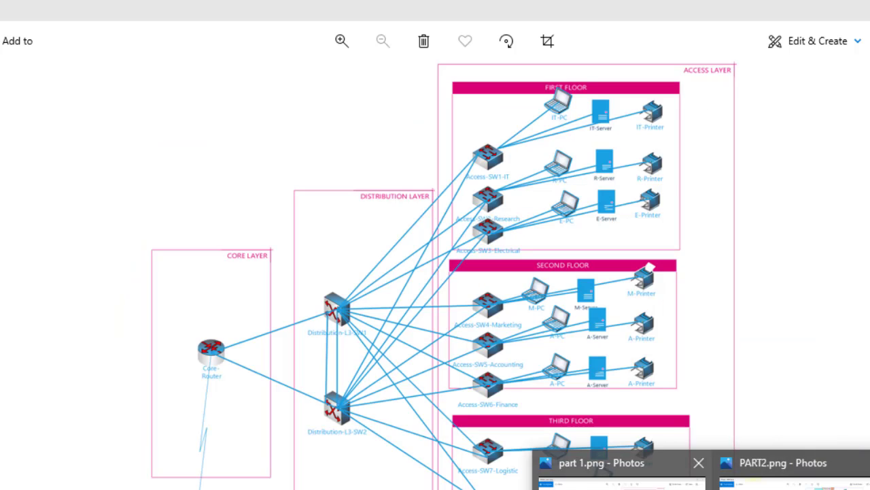
left_click(619, 487)
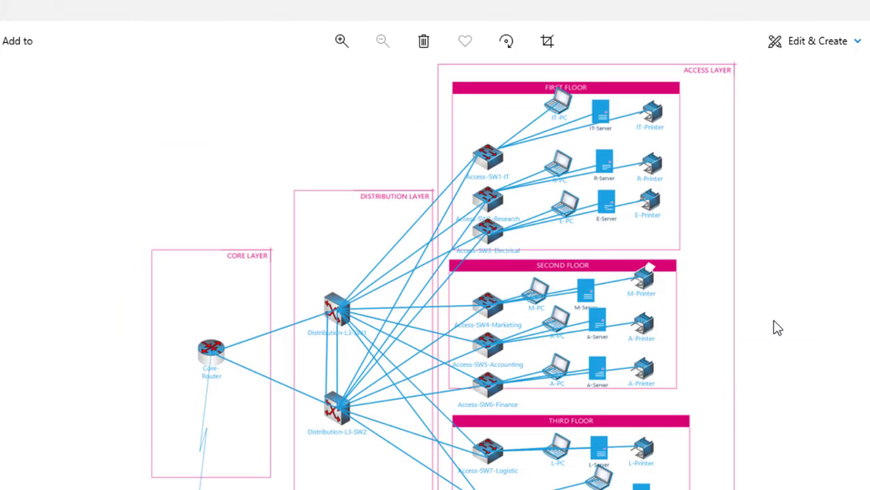
key("Right")
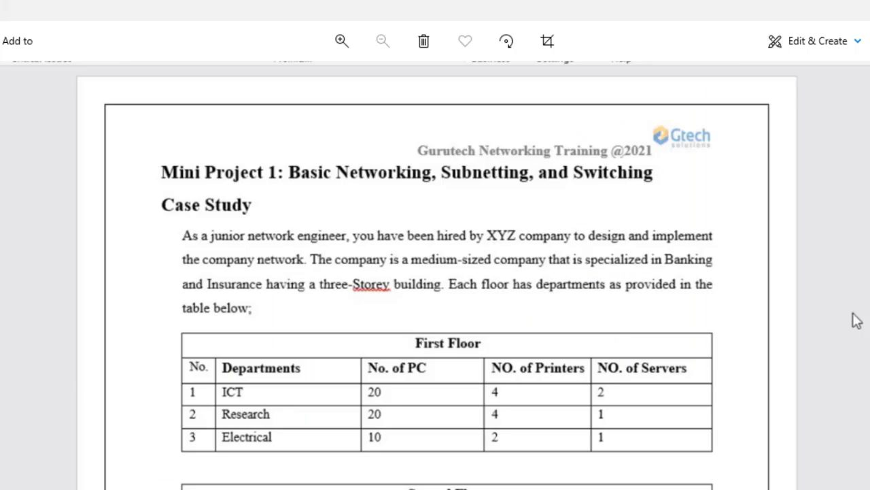
key("Left")
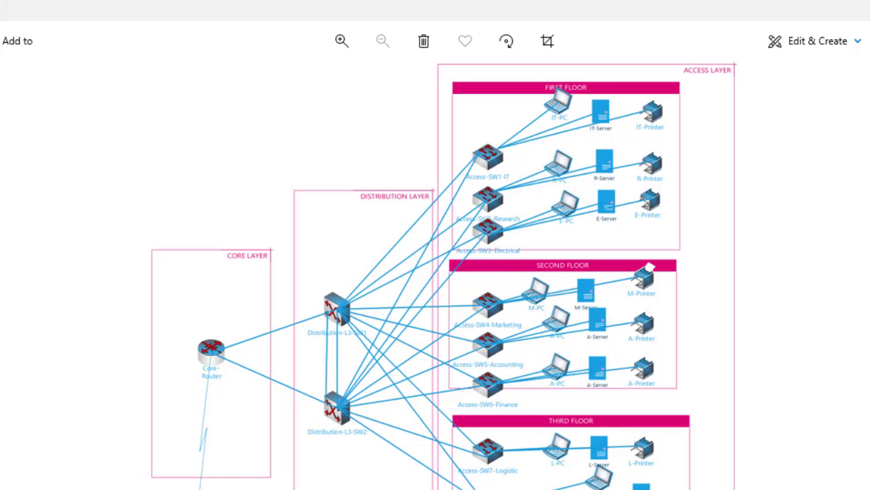
mouse_move(712, 489)
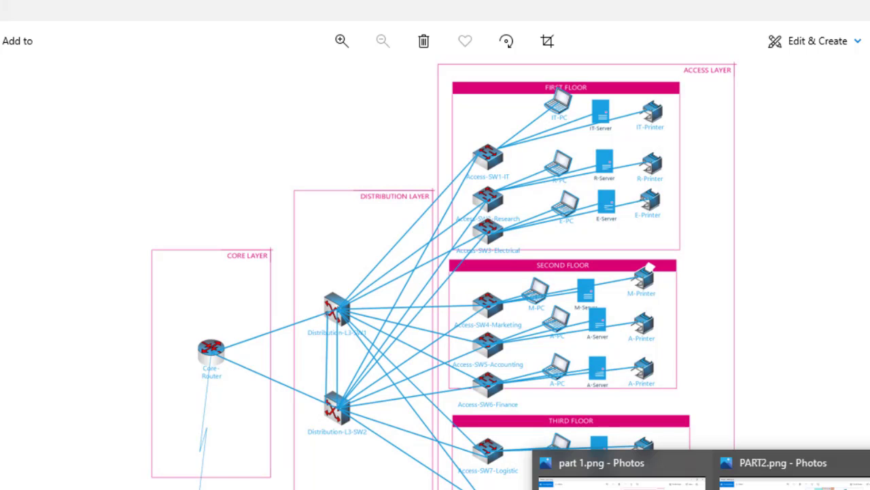
left_click(782, 469)
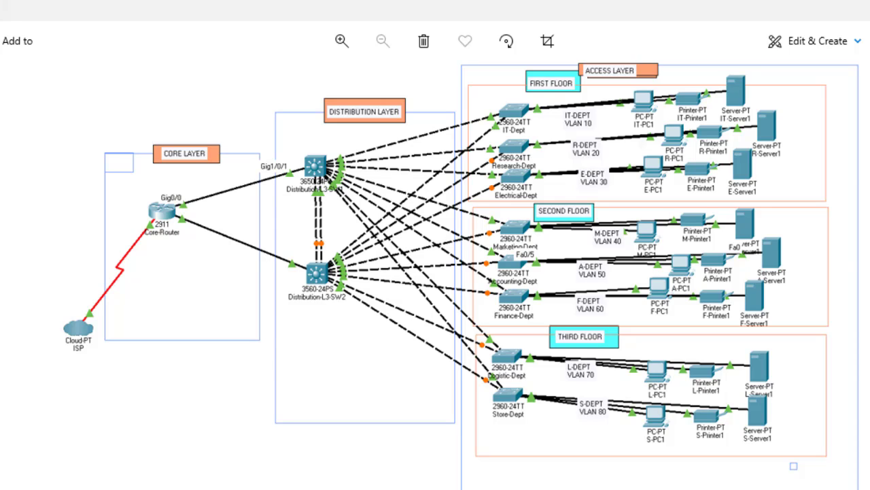
mouse_move(713, 489)
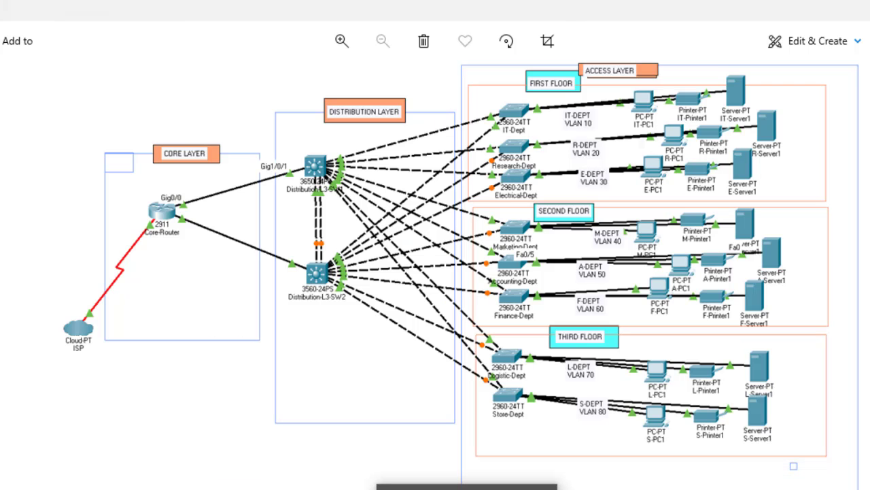
Step: Switch to Adobe Acrobat Reader and read the basic configuration, VLAN, EtherChannel, IP addressing and end device requirements in the project PDF
key("alt+Tab")
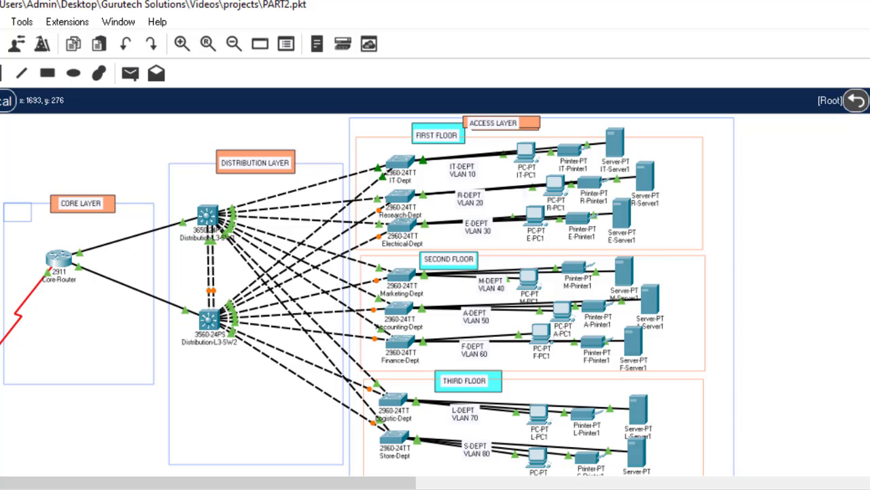
left_click(680, 488)
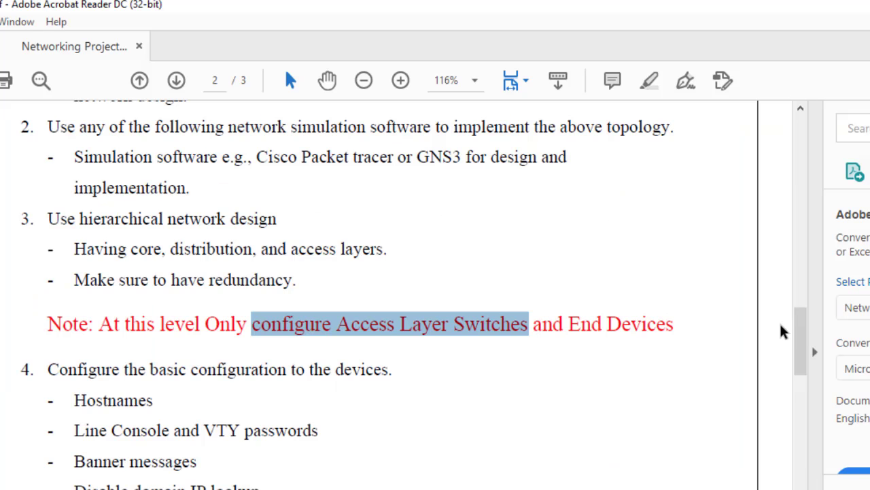
left_click_drag(801, 345, 801, 370)
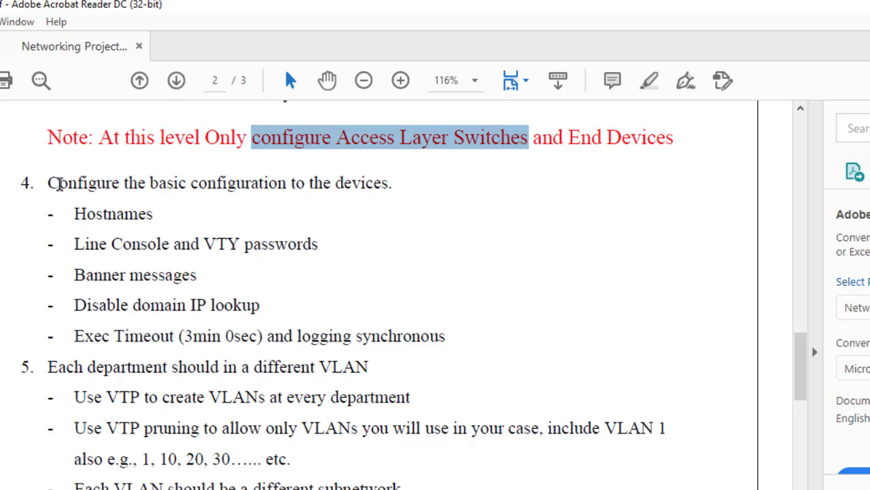
left_click_drag(48, 182, 373, 193)
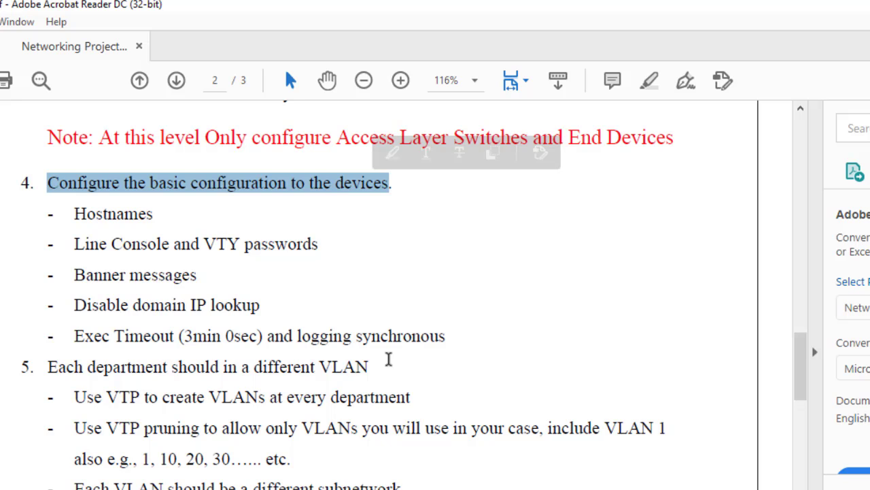
left_click_drag(389, 365, 87, 367)
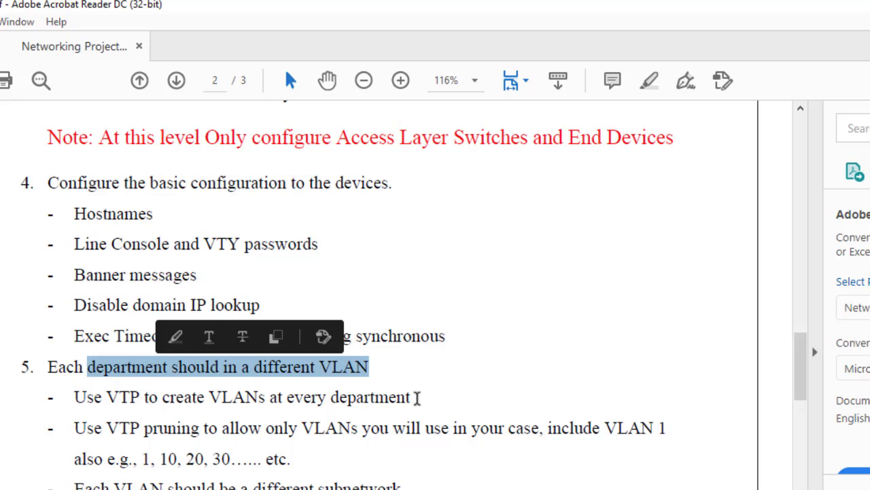
left_click_drag(801, 363, 803, 401)
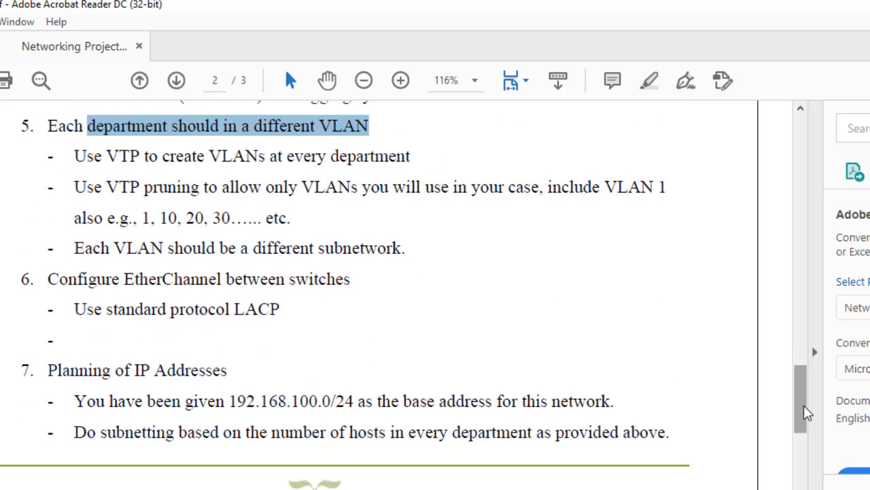
left_click_drag(806, 410, 807, 467)
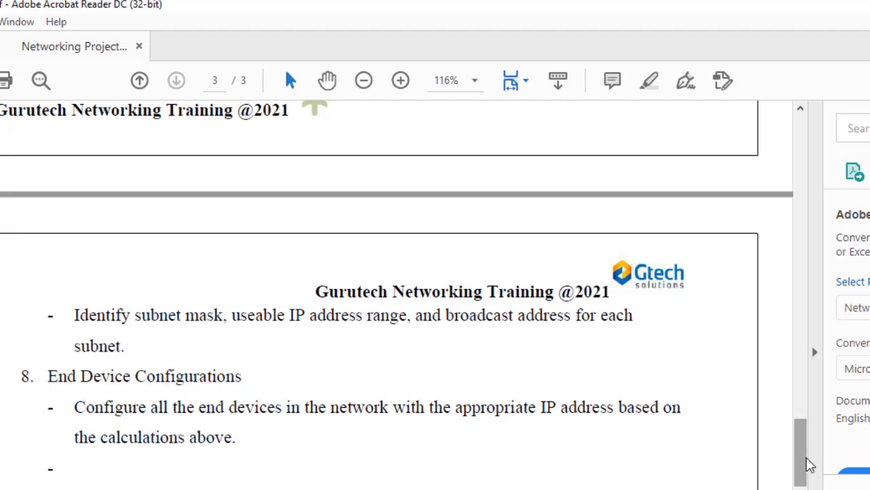
left_click_drag(806, 466, 785, 362)
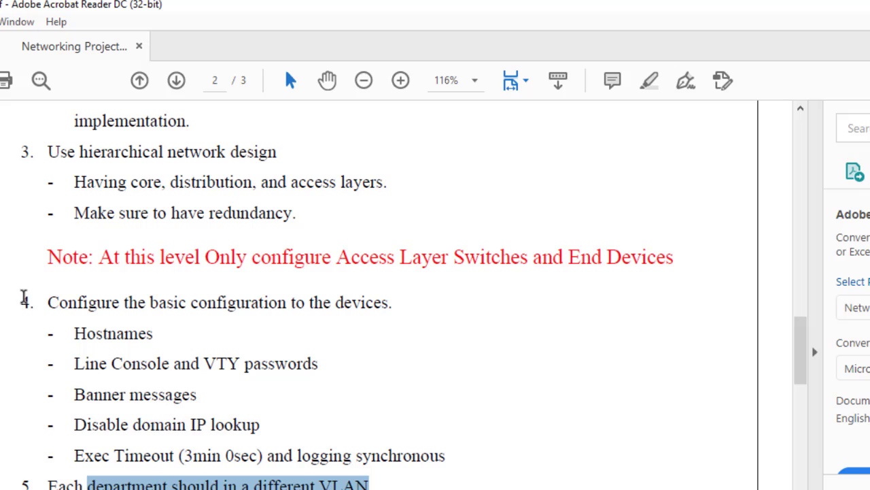
Step: Read the port-security, communication test and project documentation requirements on page 3 of the project PDF
left_click_drag(799, 353, 836, 478)
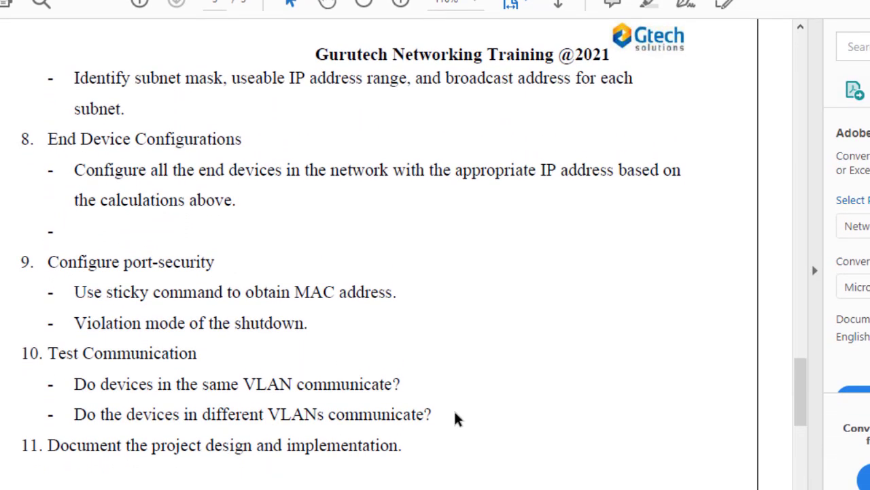
left_click_drag(403, 445, 251, 467)
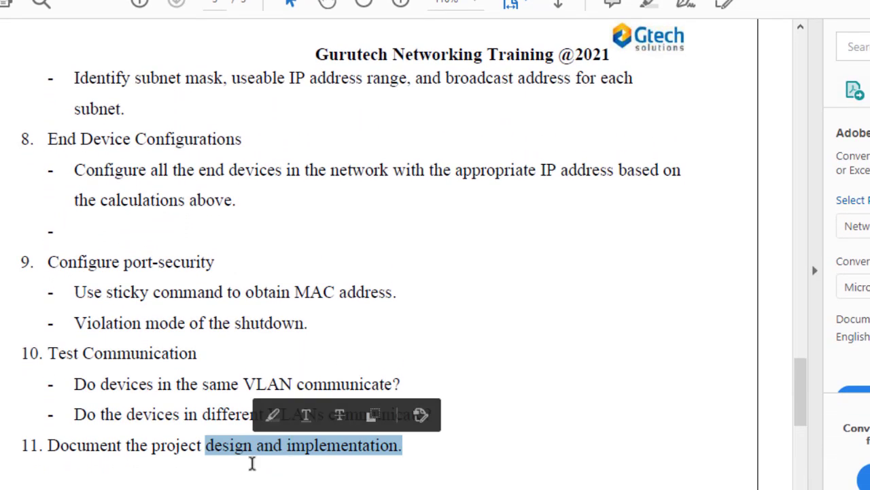
left_click(380, 467)
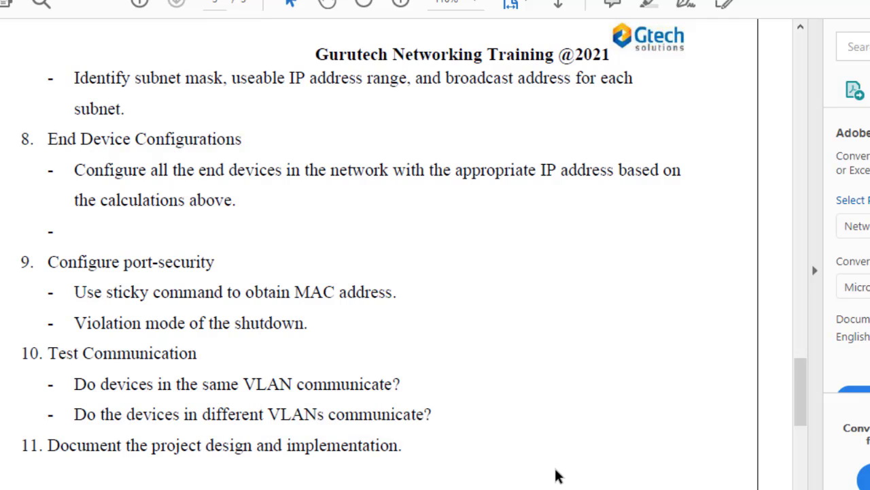